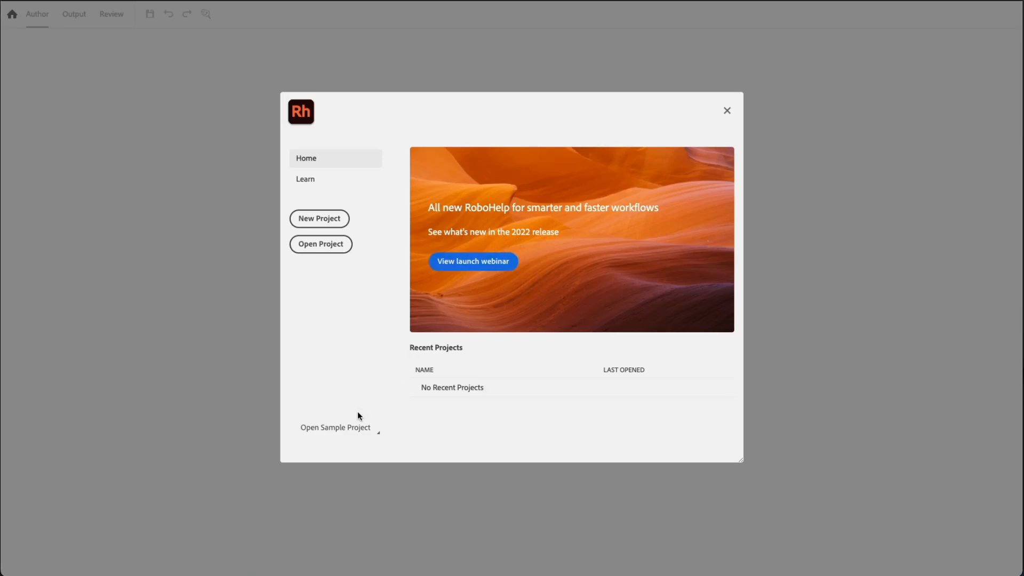
Open the Compass Travel sample project and bring up its FAQs microcontent group
left_click(341, 428)
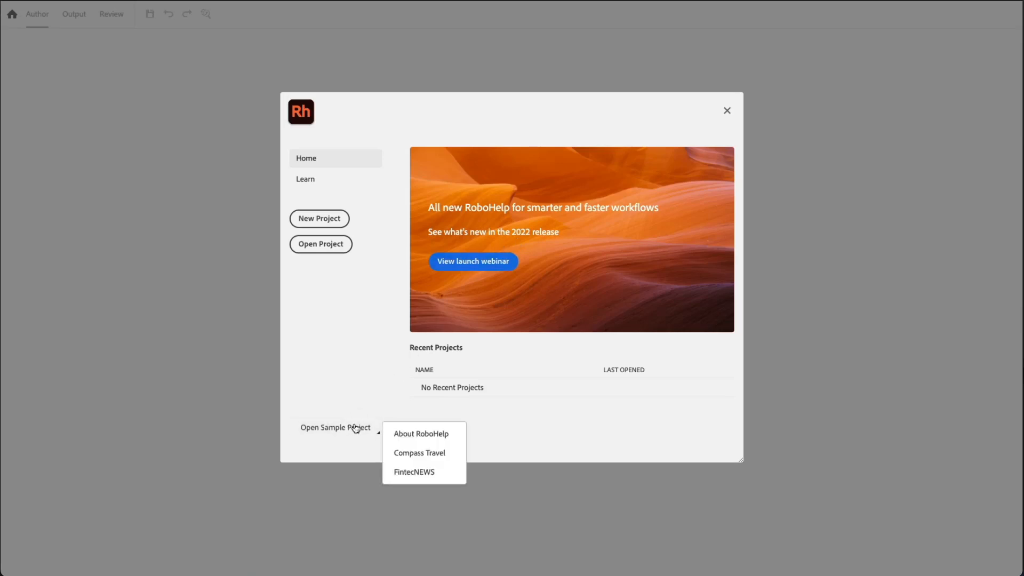
left_click(435, 457)
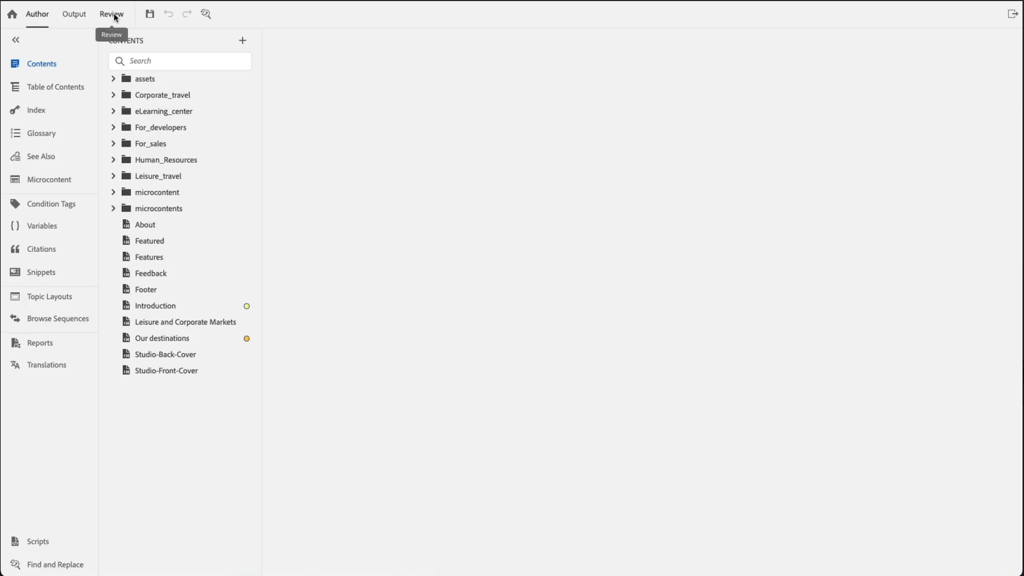
left_click(49, 187)
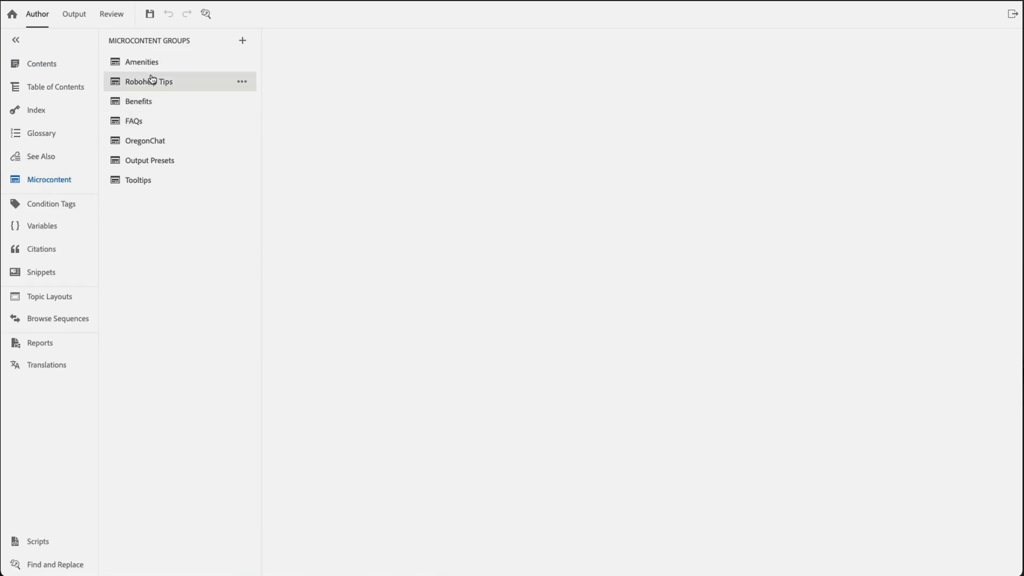
left_click(148, 124)
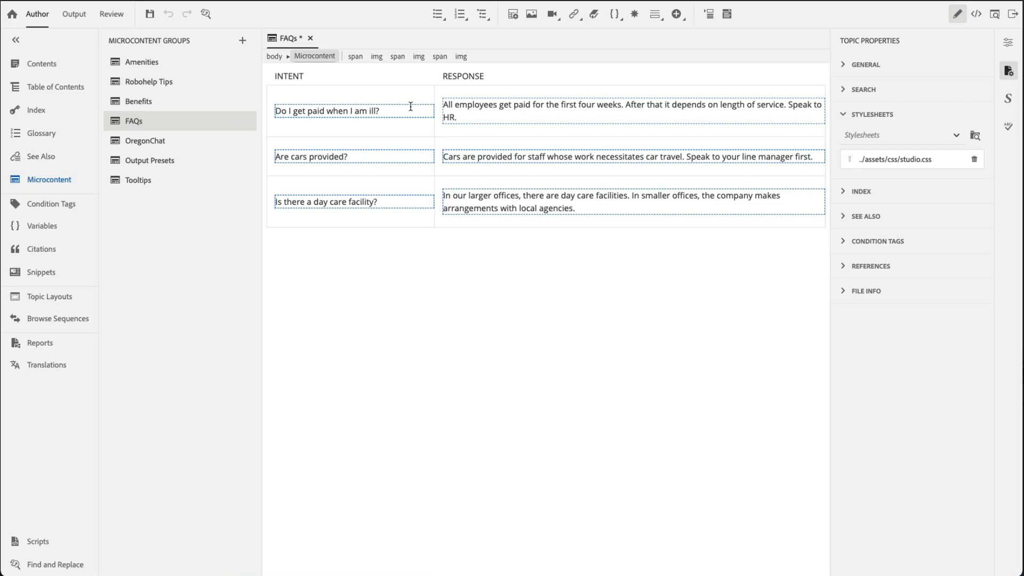
Examine the bulleted response of the Amenities microcontent group in both the authoring view and the source code
left_click(138, 65)
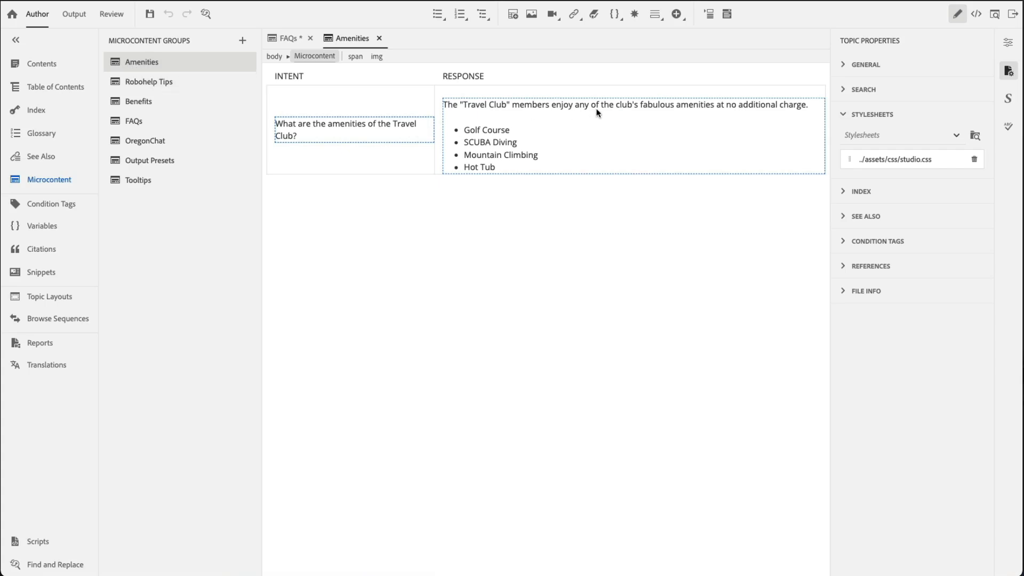
double_click(477, 138)
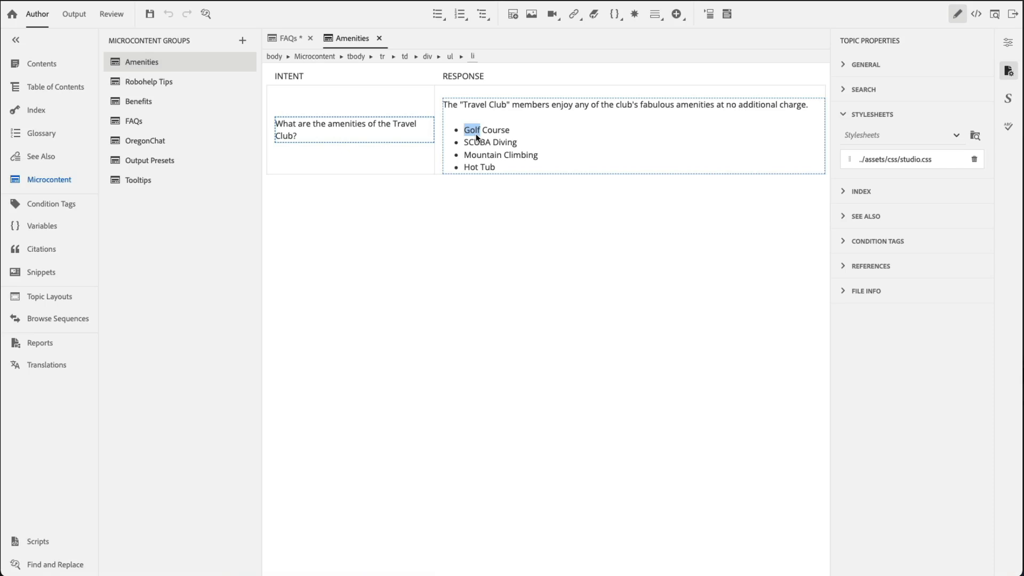
left_click(975, 15)
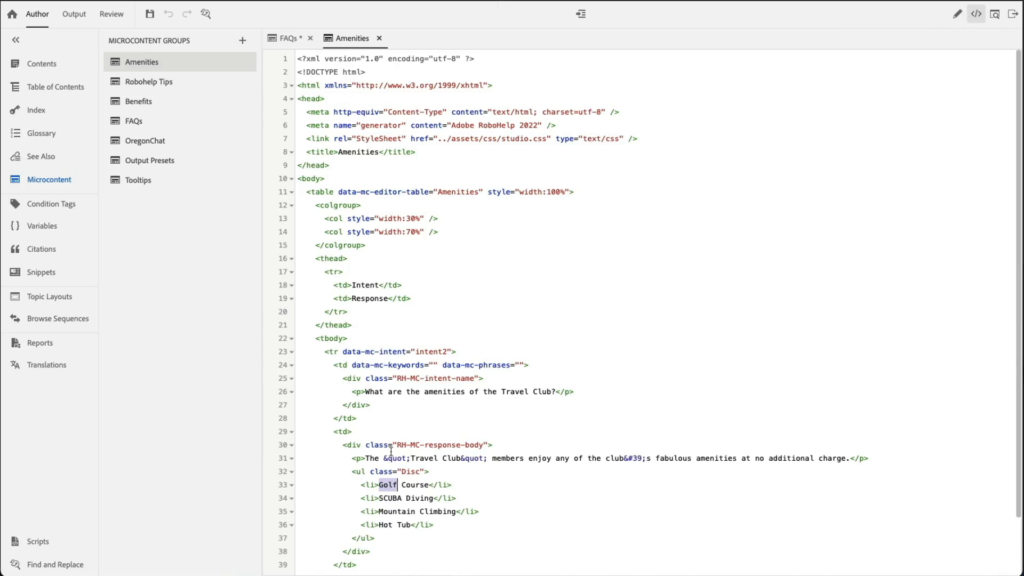
left_click_drag(348, 472, 468, 536)
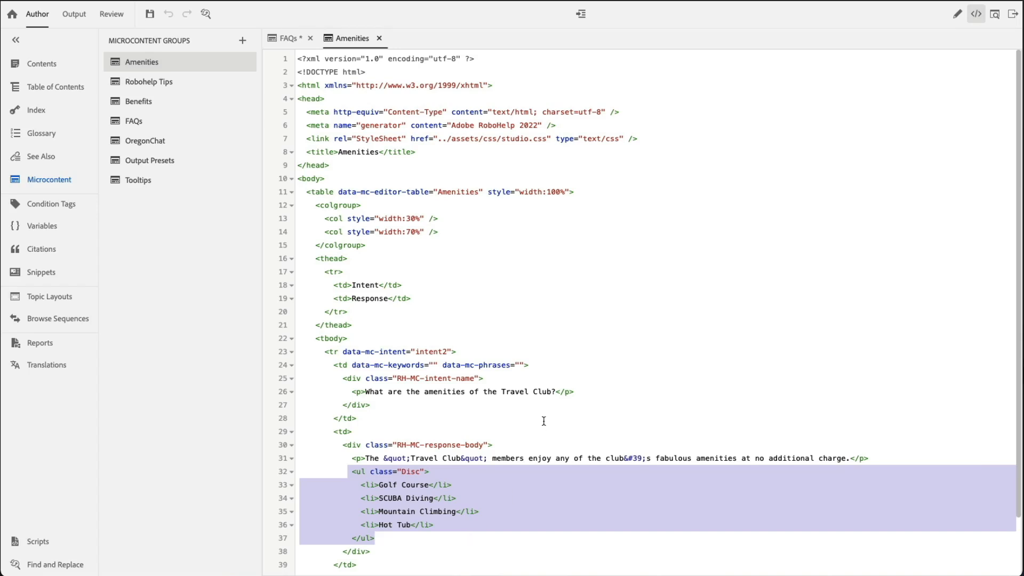
left_click(955, 19)
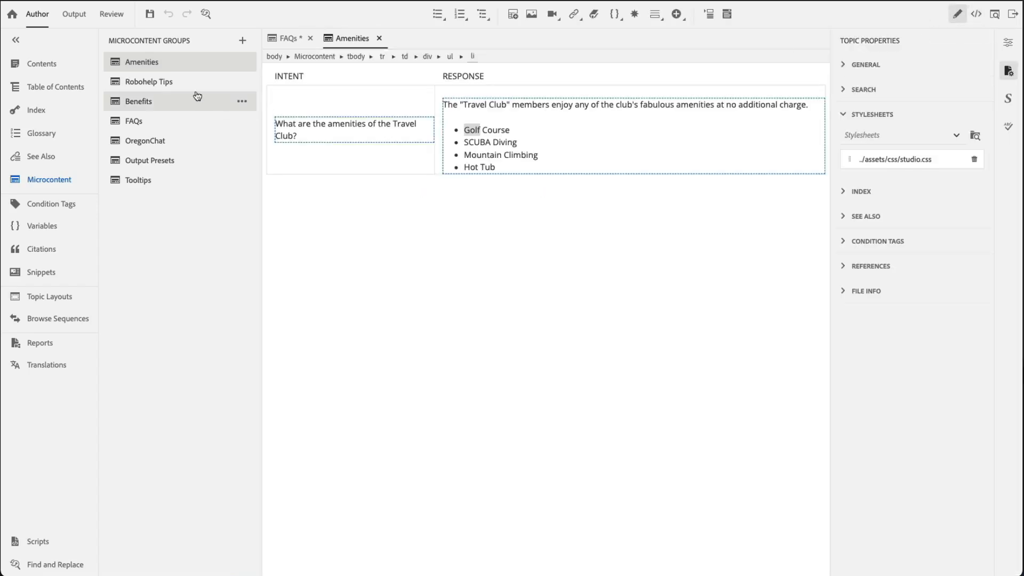
Review the image response in the Robohelp Tips group and the drop-down response "Do I get paid when I am ill?" in the Benefits group
left_click(133, 84)
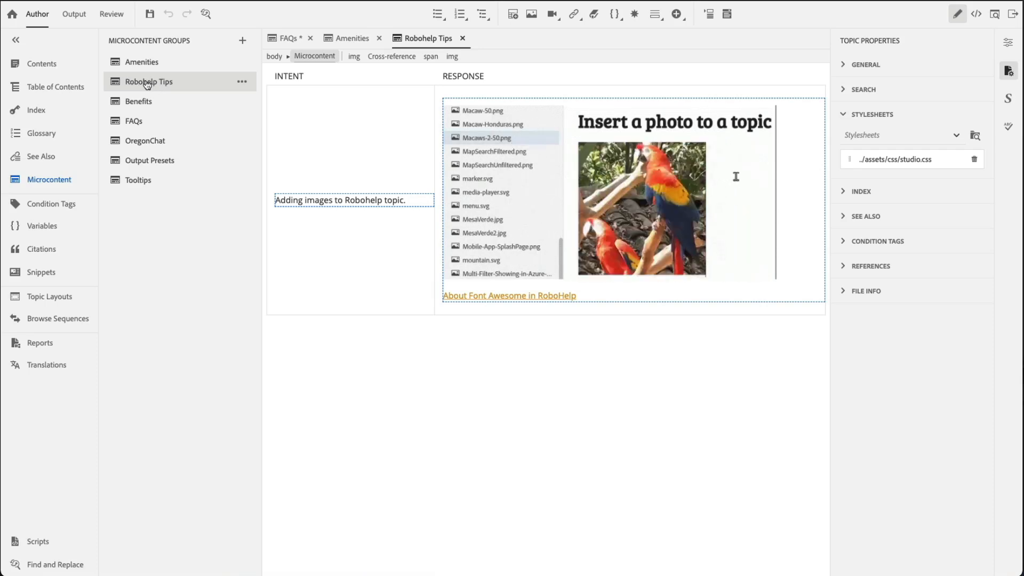
left_click(671, 197)
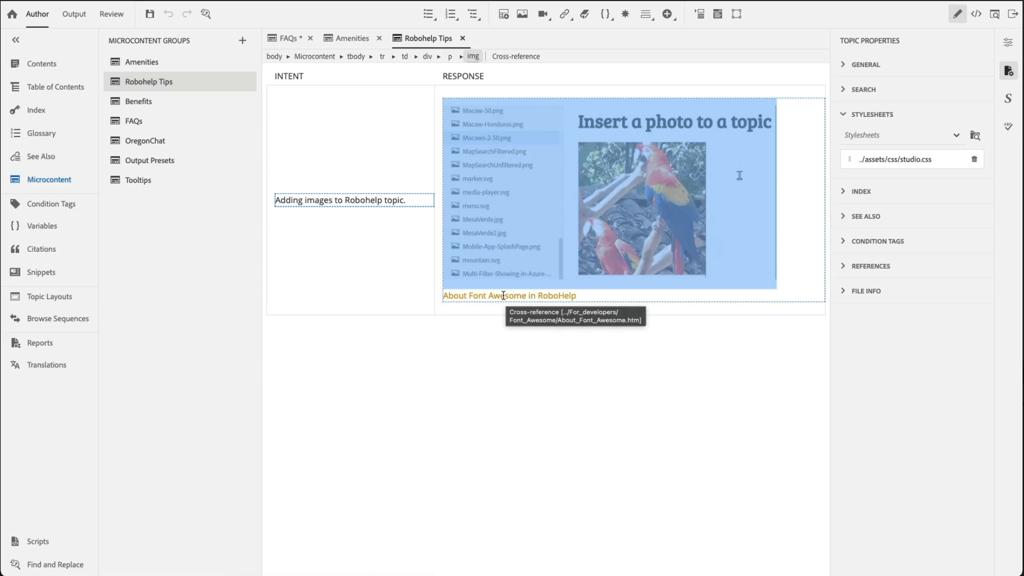
left_click(138, 105)
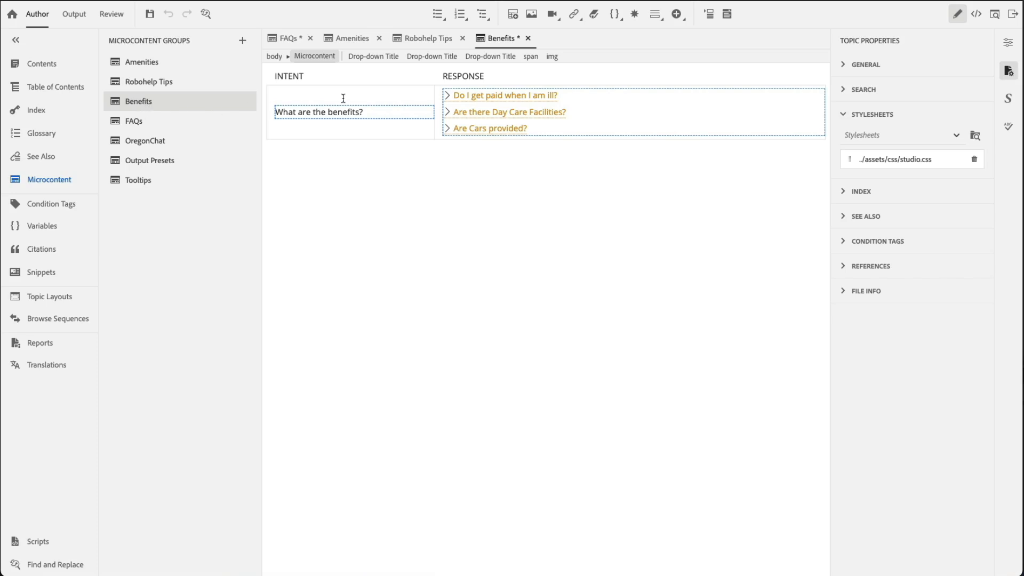
double_click(496, 97)
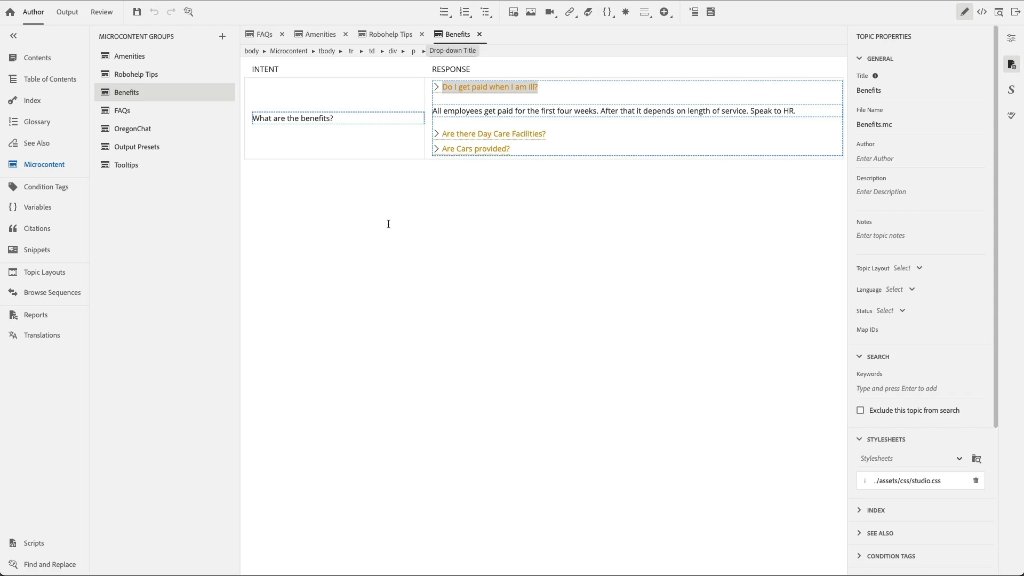
Create a microcontent group titled "Travel Questions" with the intent "What types of travel do you support?" and save it
left_click(222, 37)
type("Travel Questions")
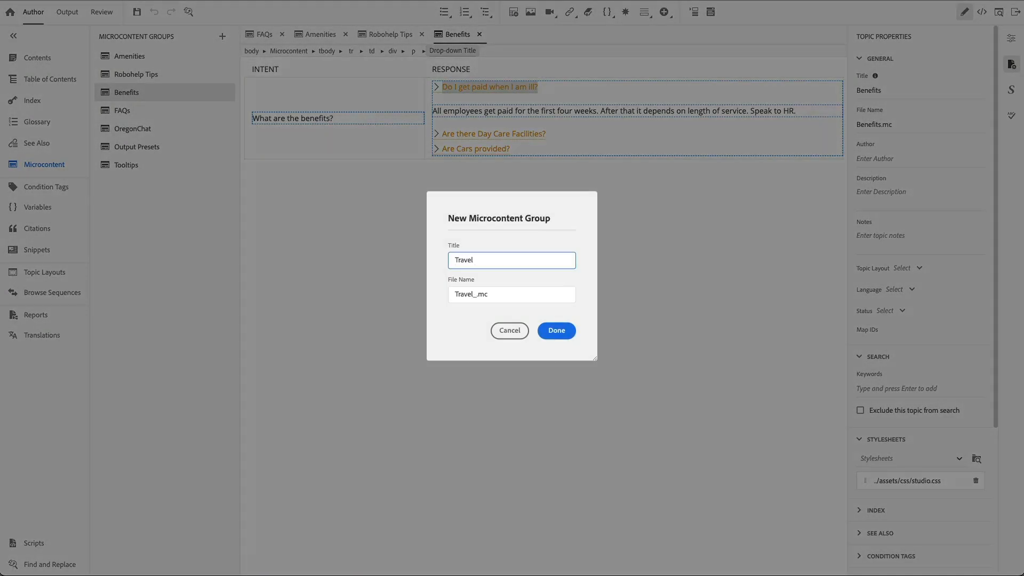
key("Return")
type("W")
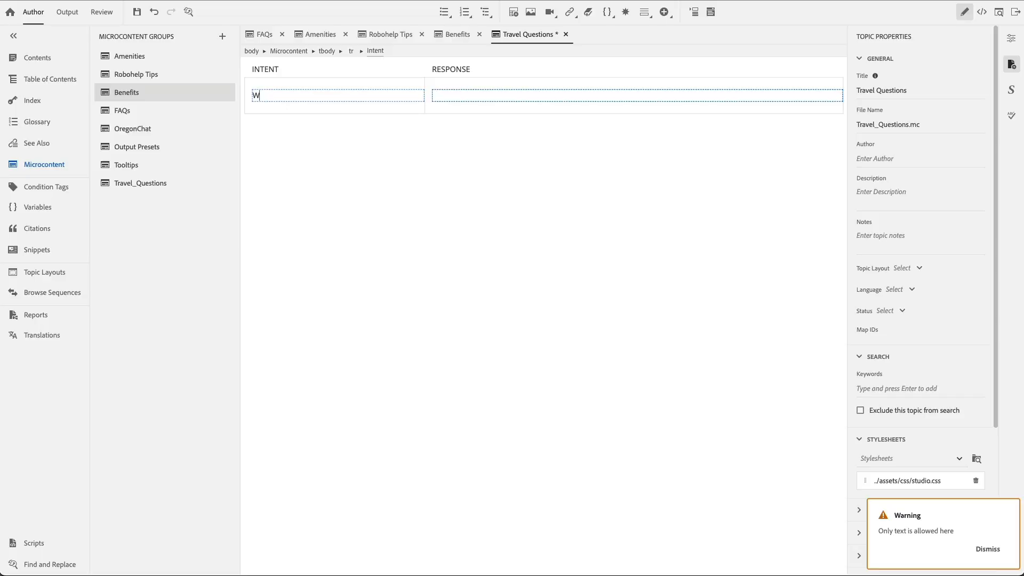
type("hat types of travel do you support?")
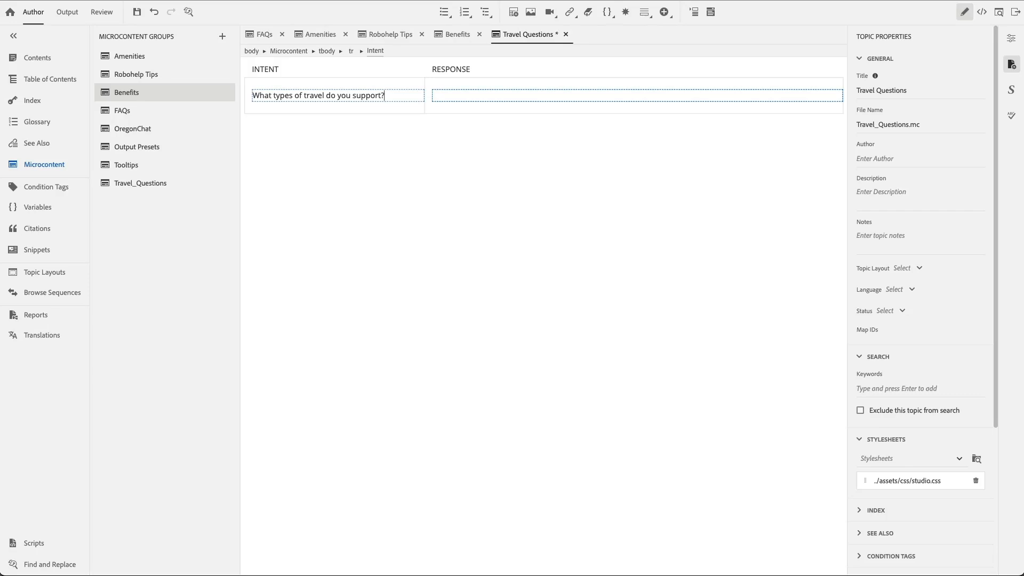
key("ctrl+s")
Add the opening paragraph of the About corporate travel topic as the response to the Travel_Questions intent, and view it in the group
left_click(38, 59)
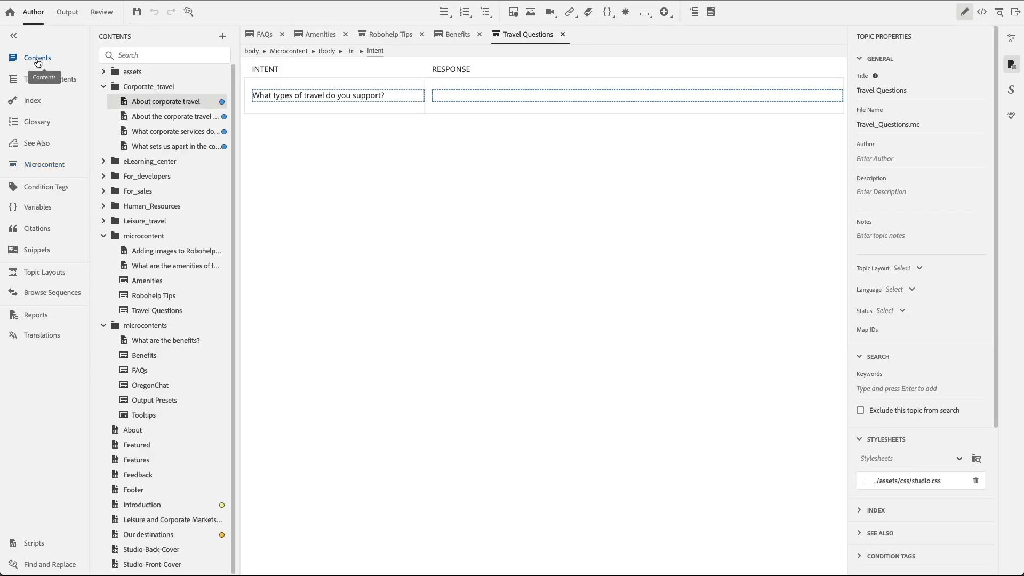
double_click(146, 101)
left_click_drag(244, 177, 613, 178)
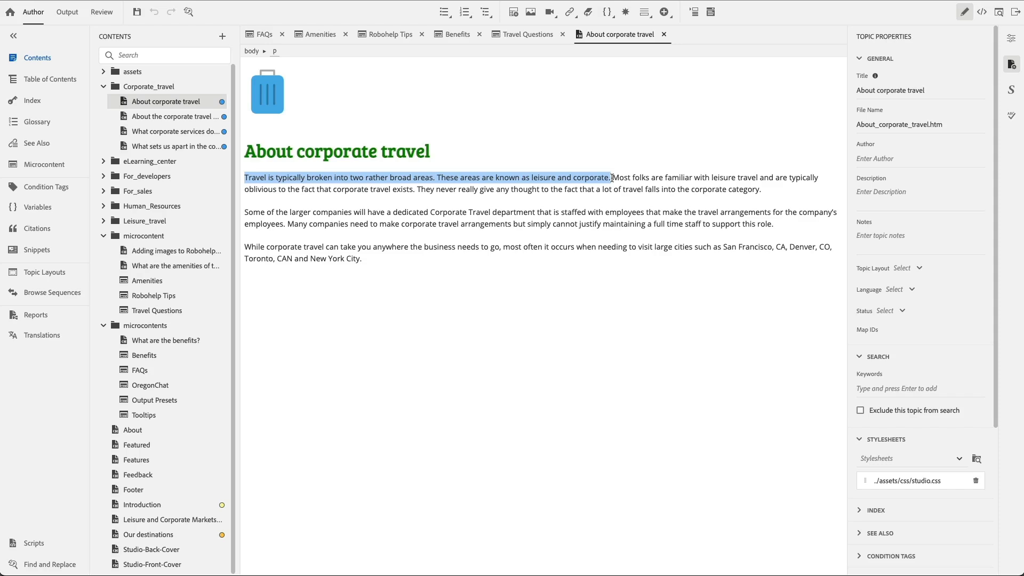
right_click(450, 179)
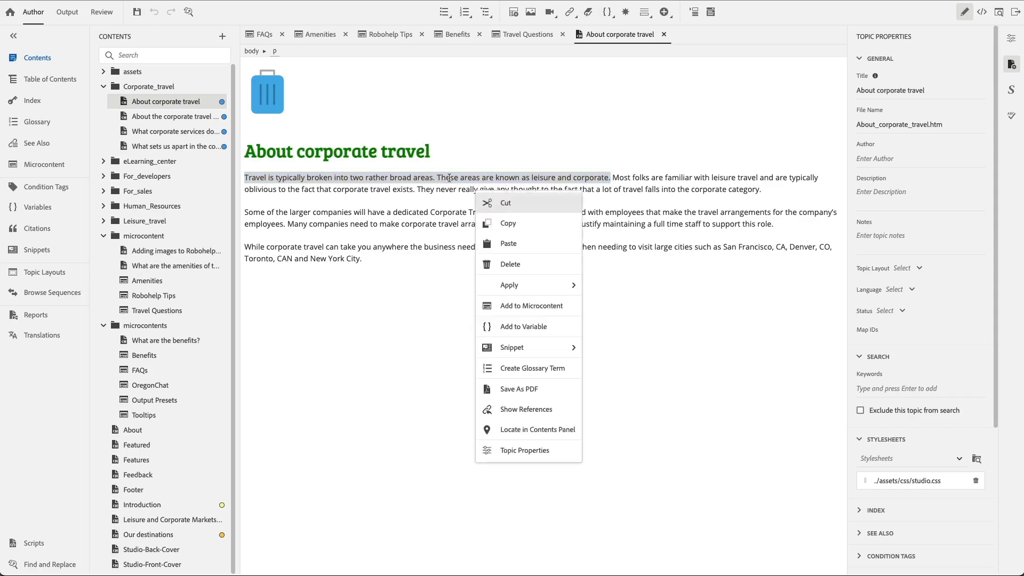
left_click(514, 307)
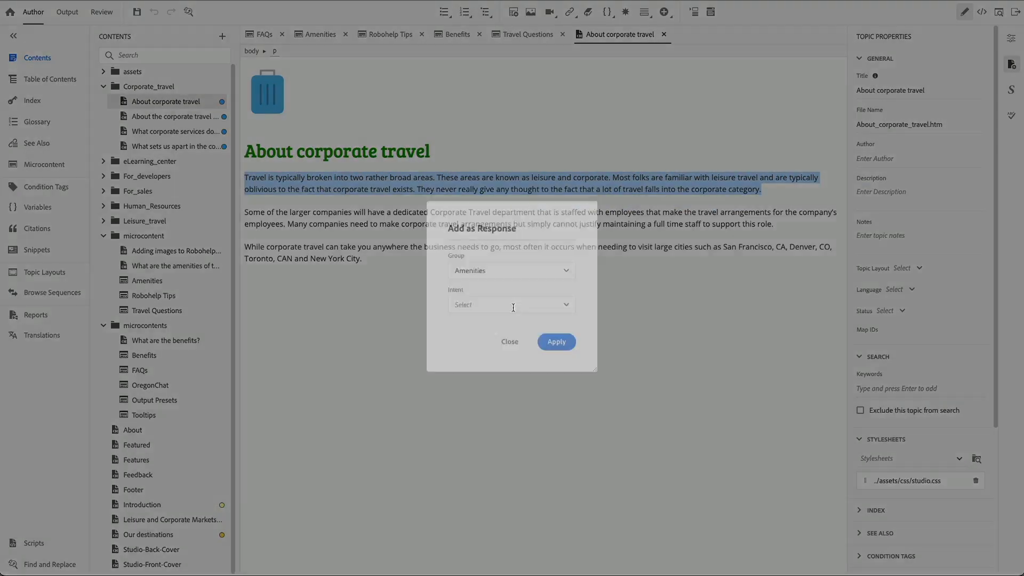
left_click(483, 261)
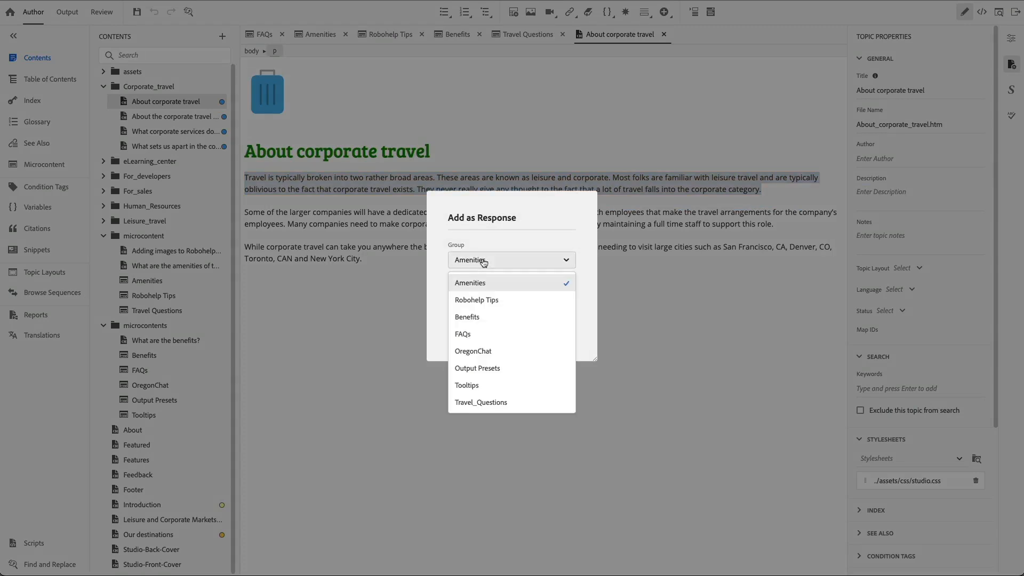
left_click(486, 403)
left_click(487, 300)
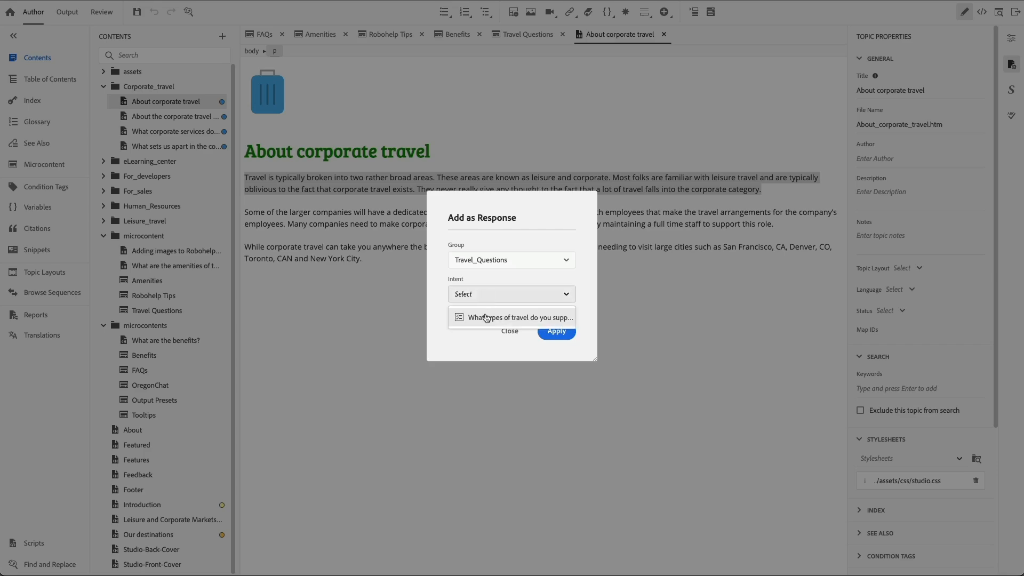
left_click(486, 319)
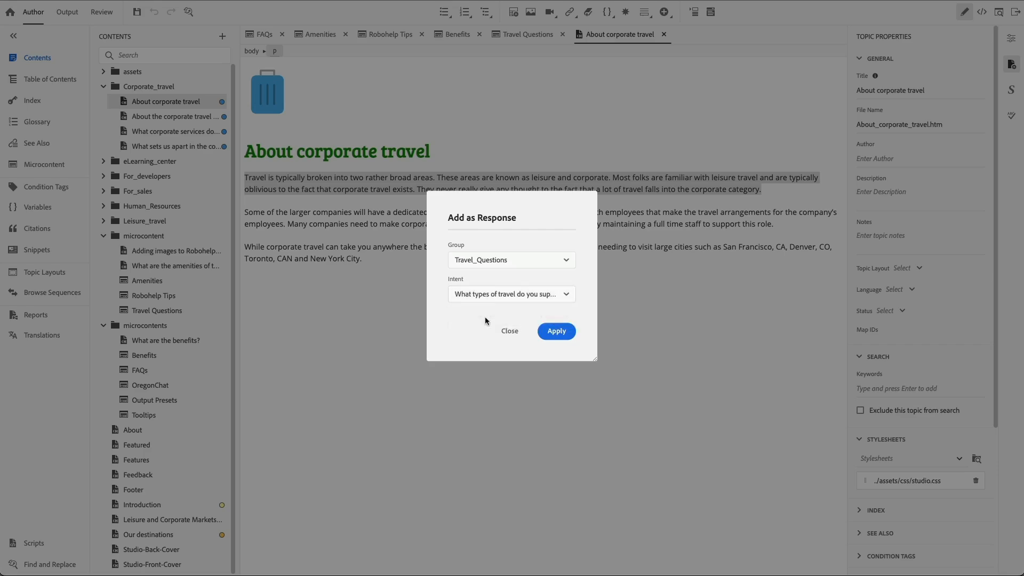
left_click(556, 331)
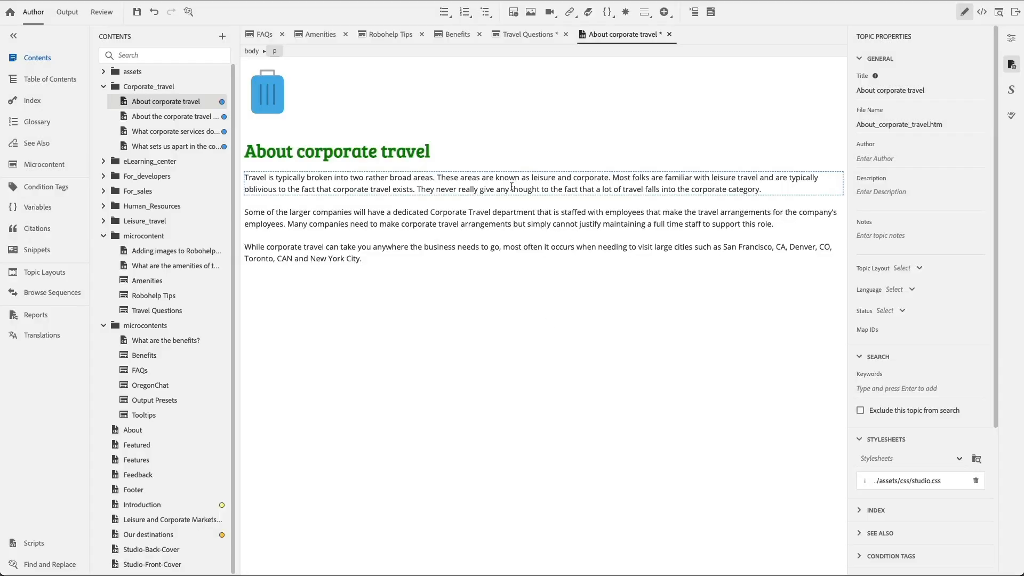
left_click(525, 35)
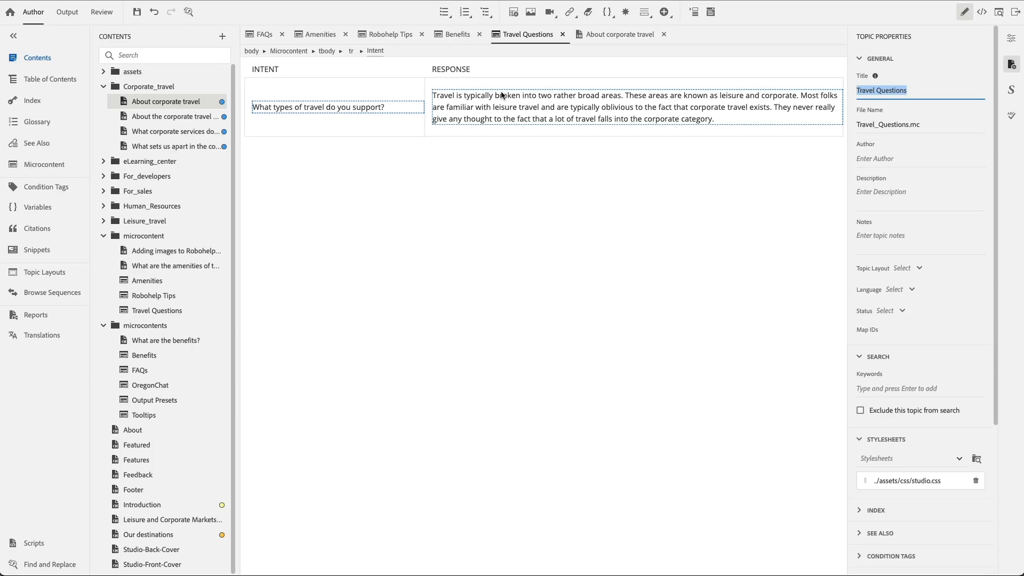
Reapply the microcontent-marked paragraph in About corporate travel as the response to "What types of travel do you support?" in Travel_Questions, and check the group
double_click(148, 106)
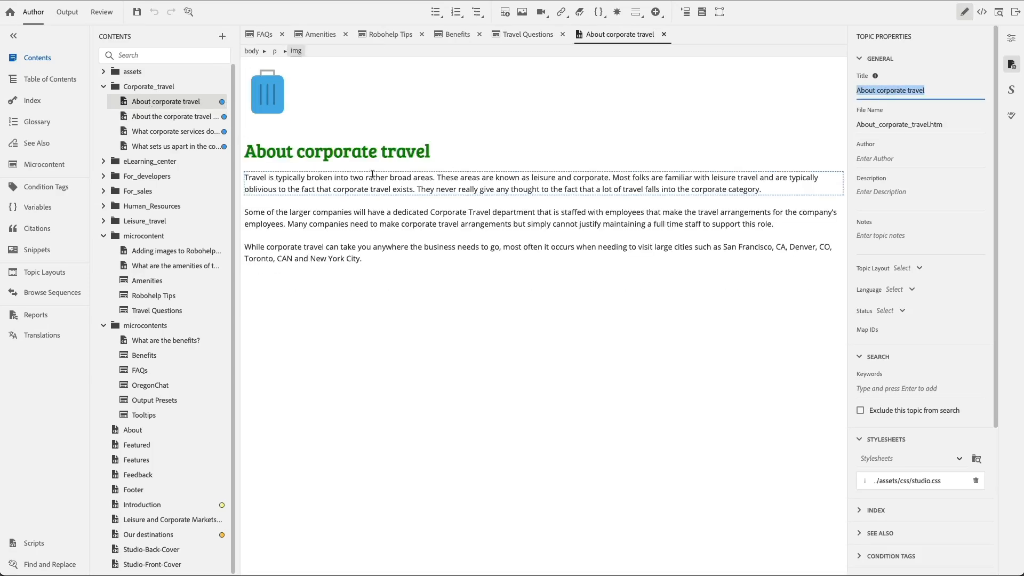
left_click(474, 182)
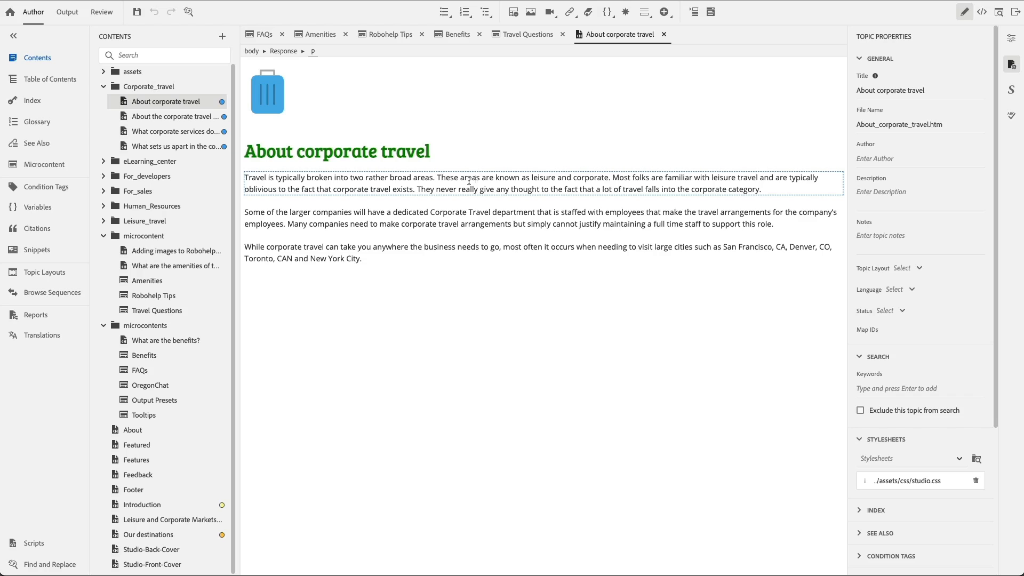
right_click(469, 181)
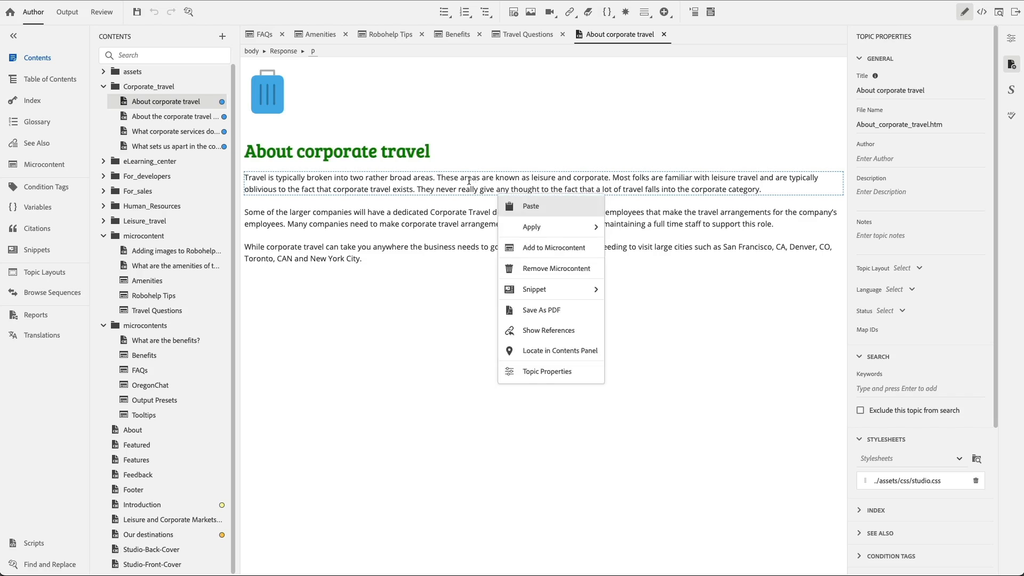
left_click(544, 248)
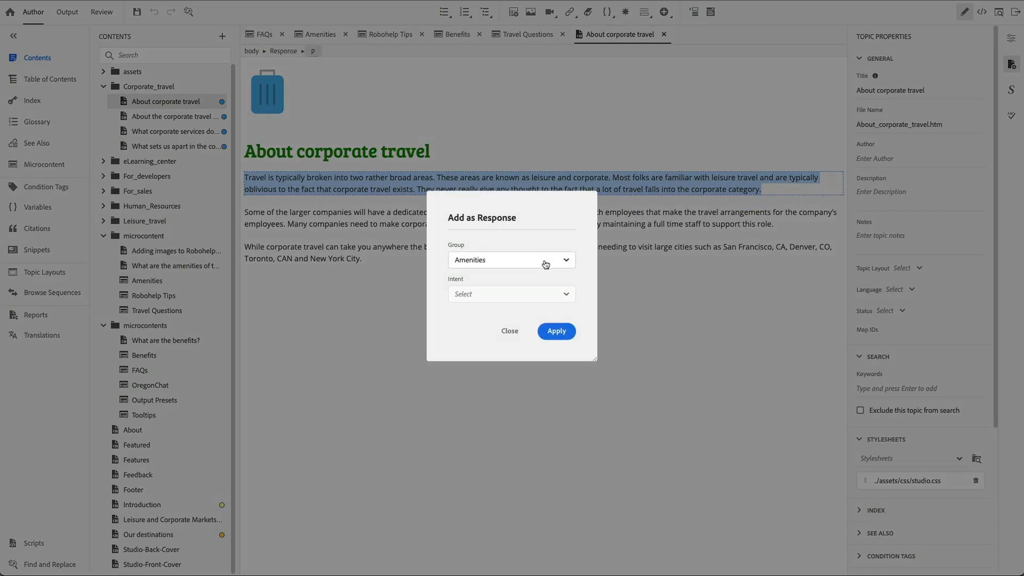
left_click(542, 264)
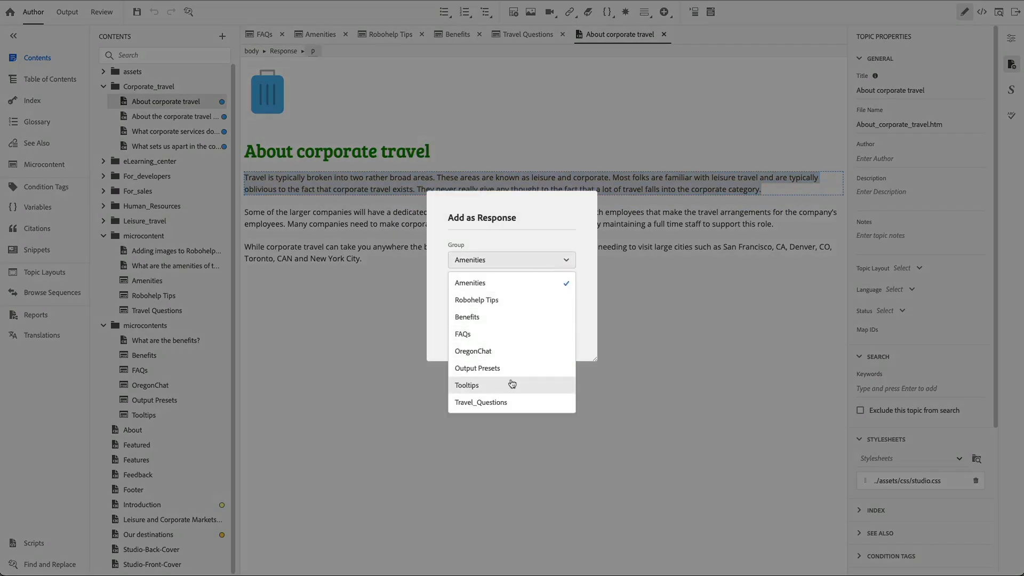
left_click(495, 407)
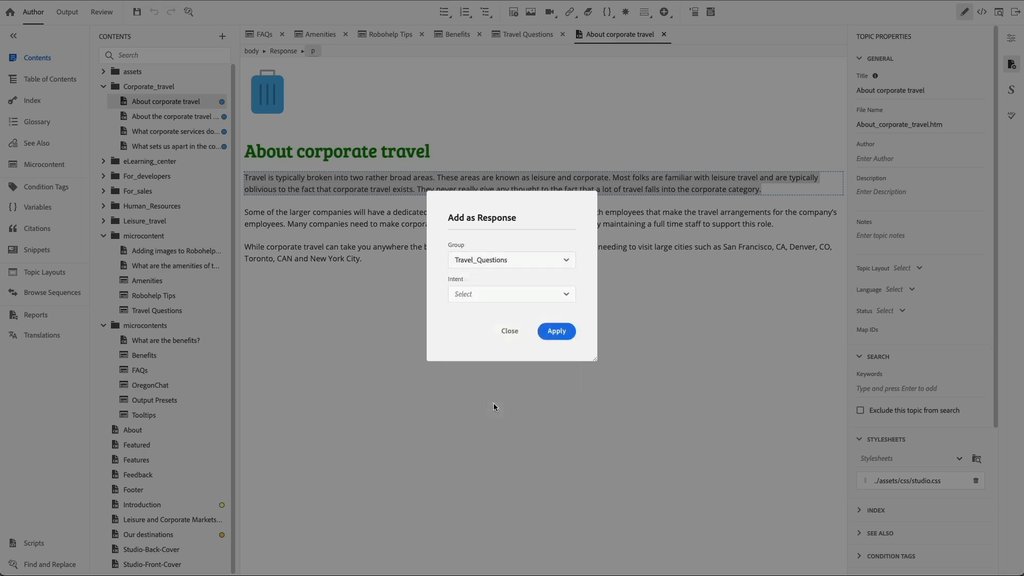
left_click(495, 296)
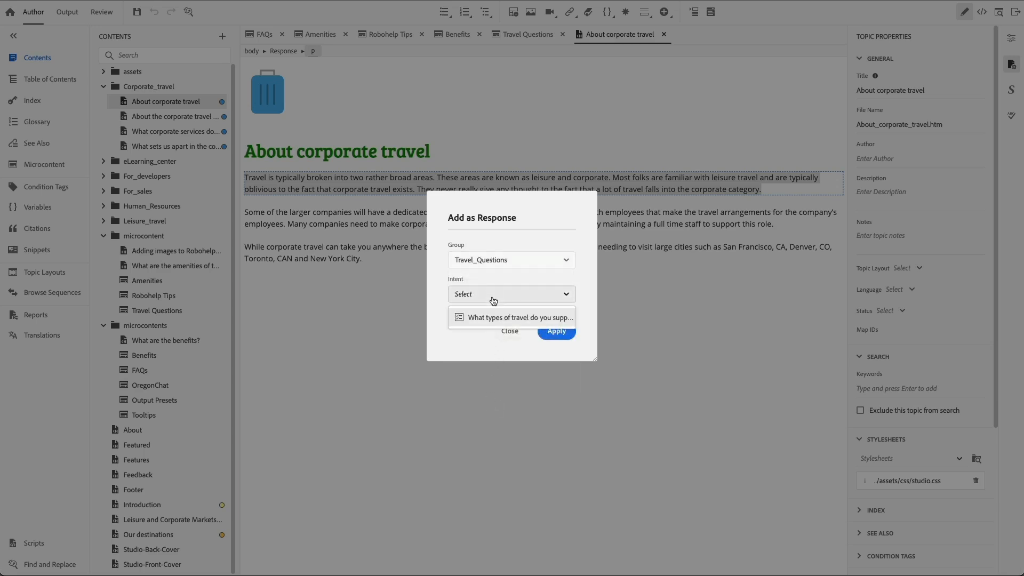
left_click(485, 318)
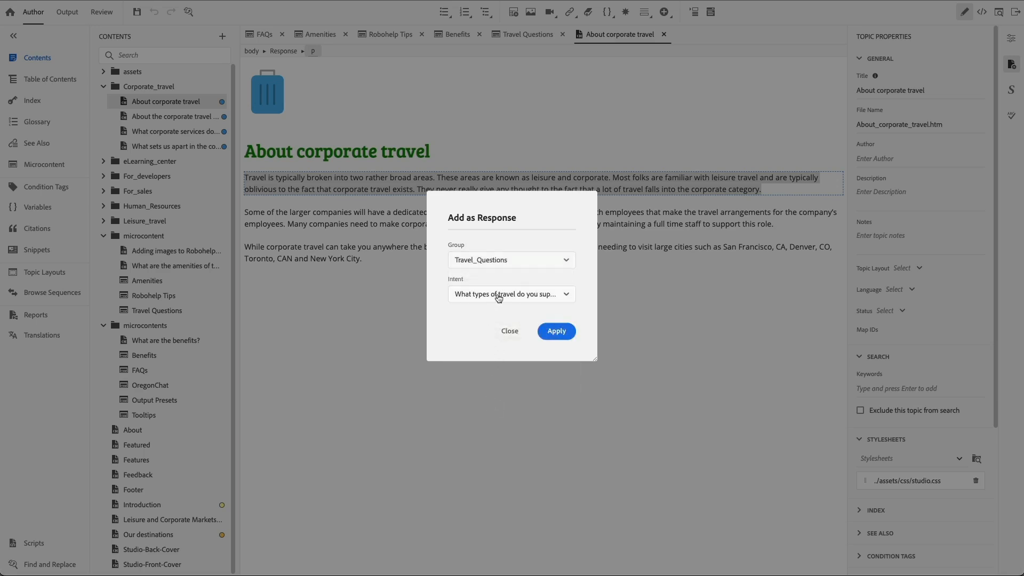
left_click(558, 332)
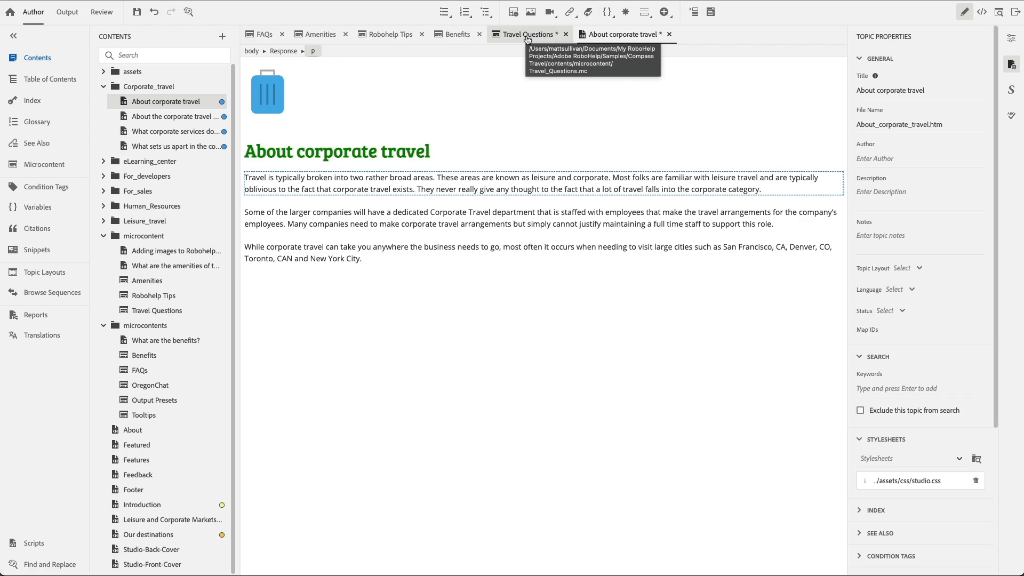
left_click(528, 37)
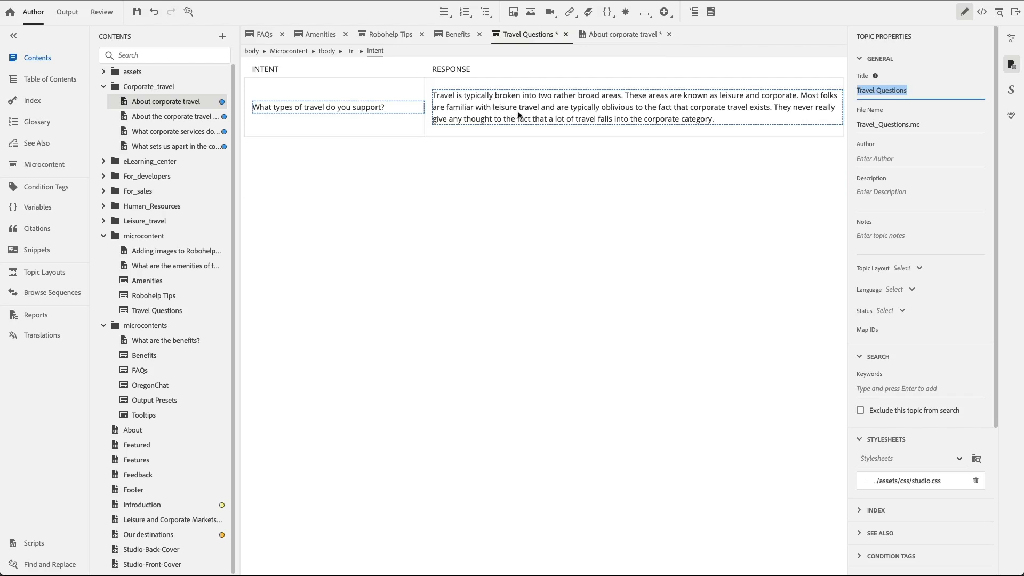
Replace everything after the second sentence of About corporate travel's first paragraph with "We support both leisure and corporate travel", save, and check the Travel Questions group
left_click(764, 119)
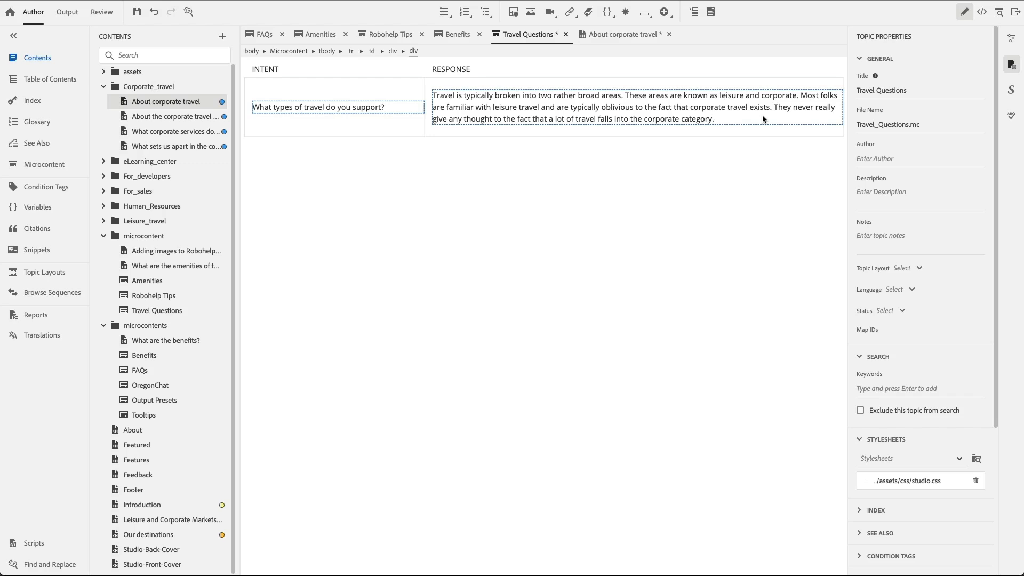
key("ctrl+s")
left_click(616, 39)
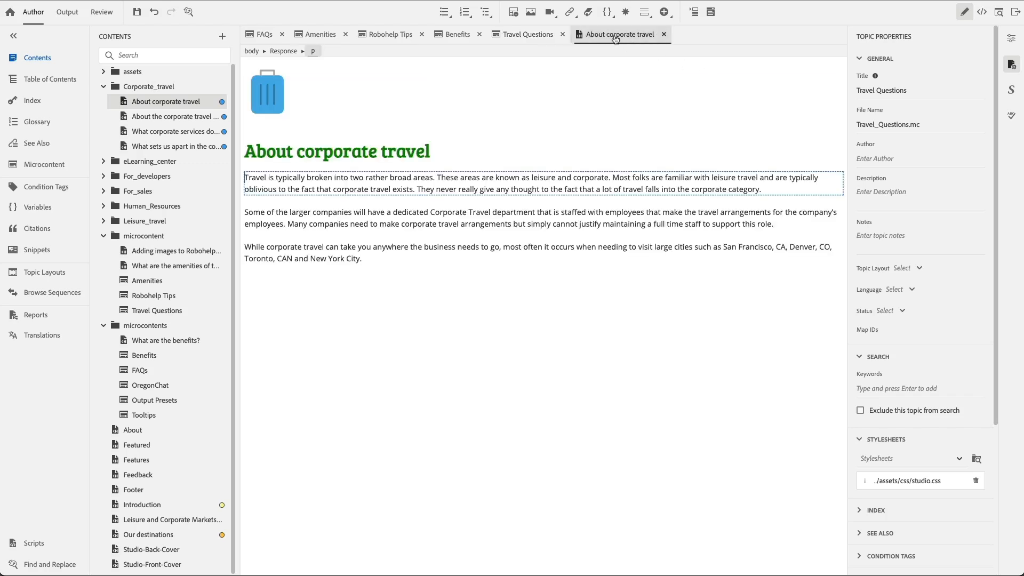
left_click_drag(613, 179, 756, 190)
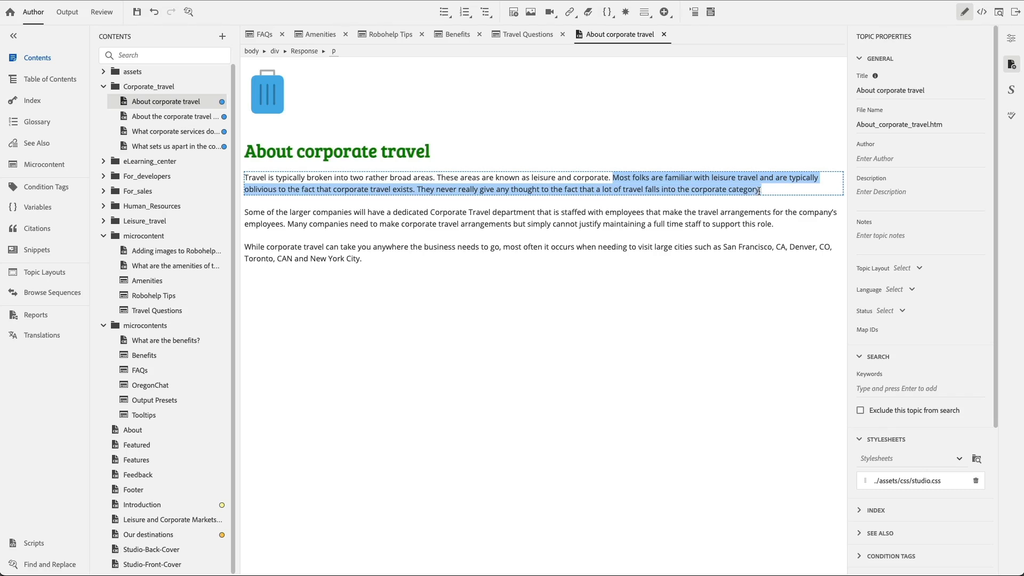
key("BackSpace")
type("We support")
type(" both leisu")
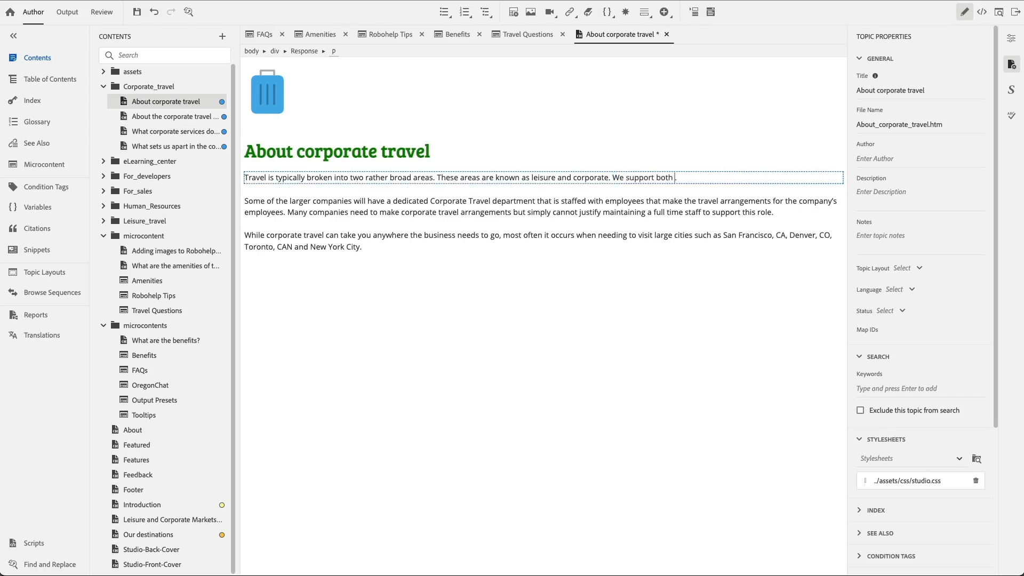
type("re and corporate travel")
key("ctrl+s")
left_click(540, 38)
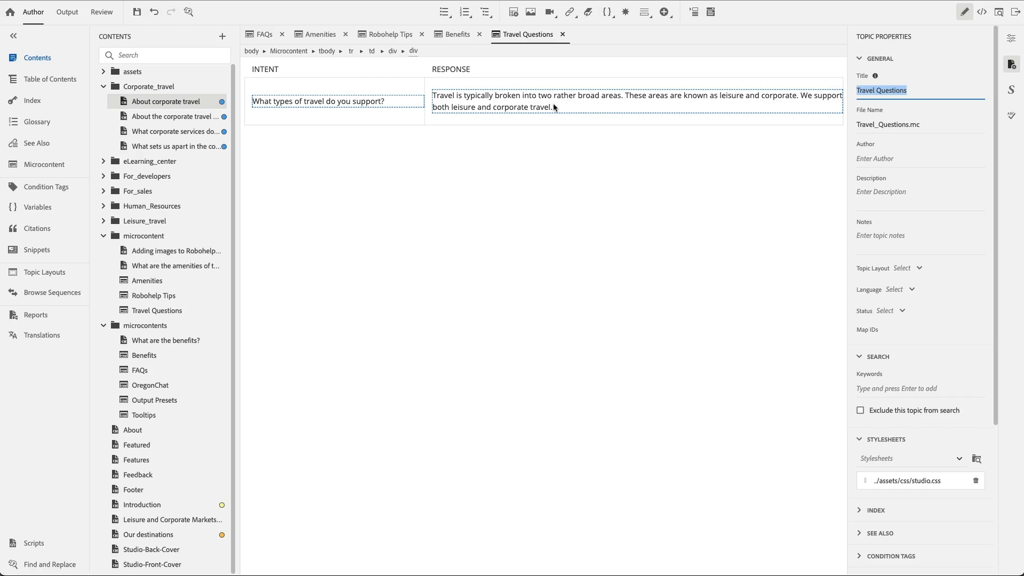
Add a second intent "What are popular business travel destinations?" below the existing one in Travel Questions and save the group
right_click(533, 106)
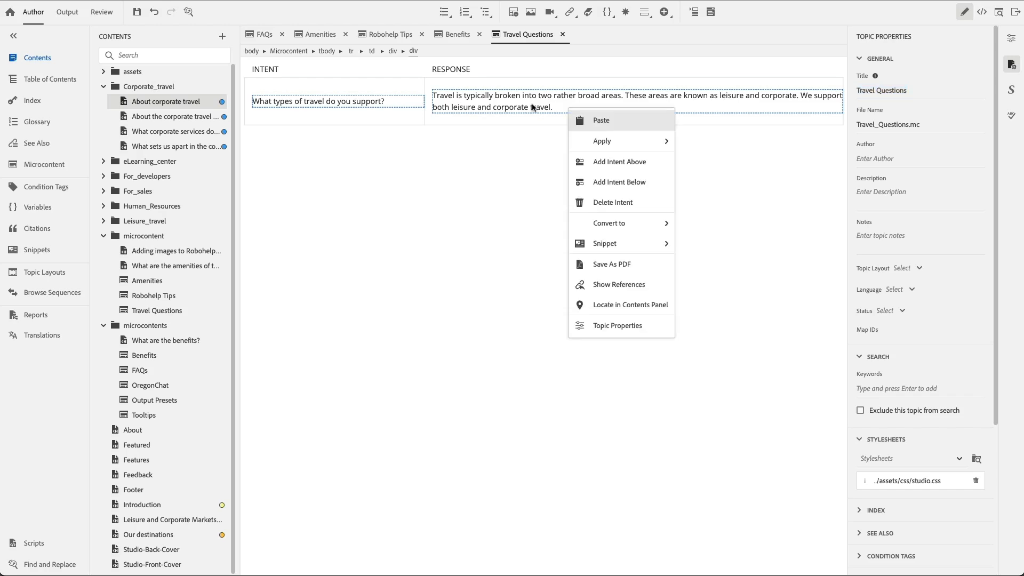
left_click(619, 182)
type("What are popular busin")
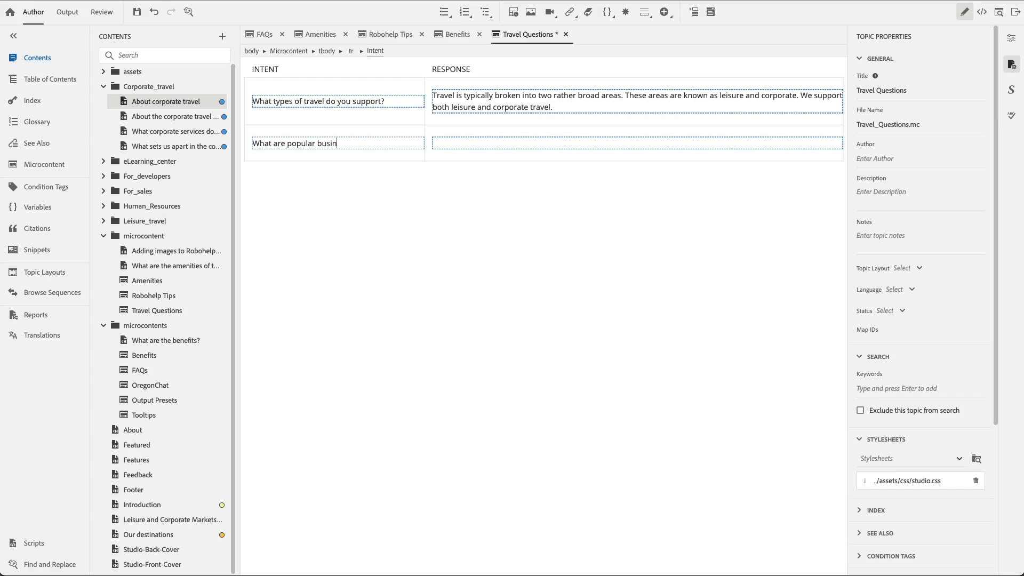
type("ess travel destinations?")
key("ctrl+s")
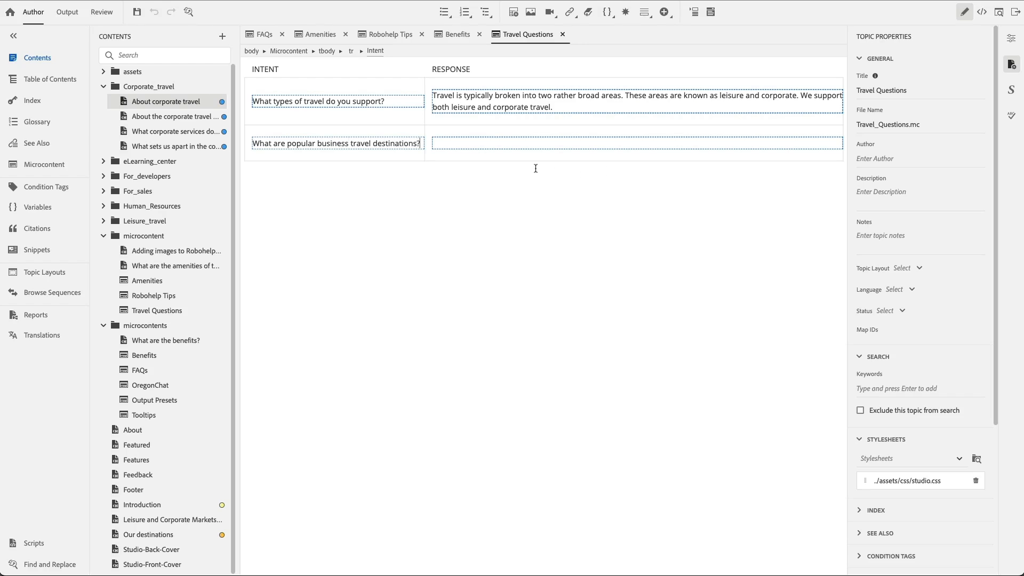
Add the last paragraph of About corporate travel as the response to "What are popular business travel destinations?" in Travel_Questions, and save
double_click(163, 103)
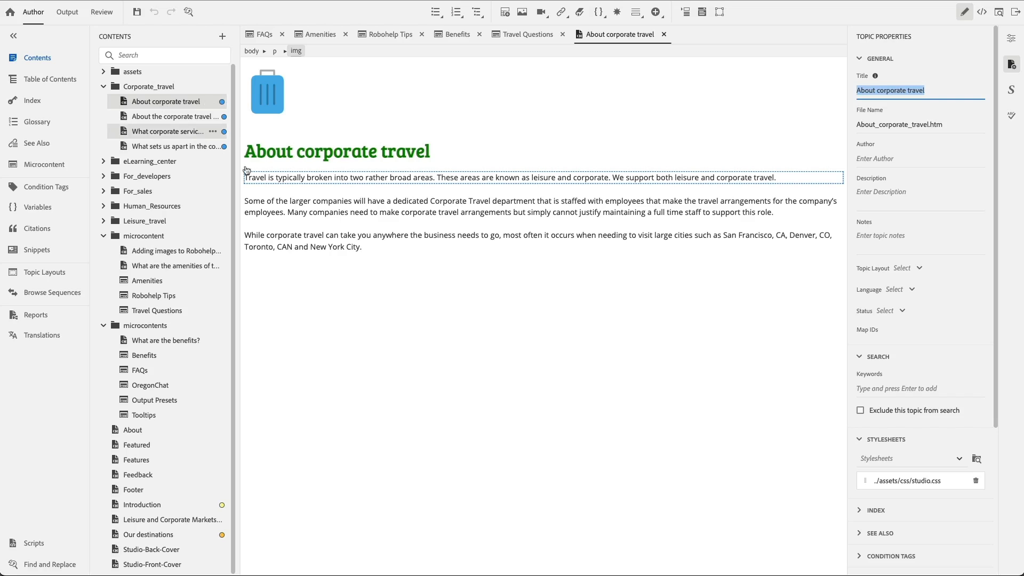
right_click(435, 238)
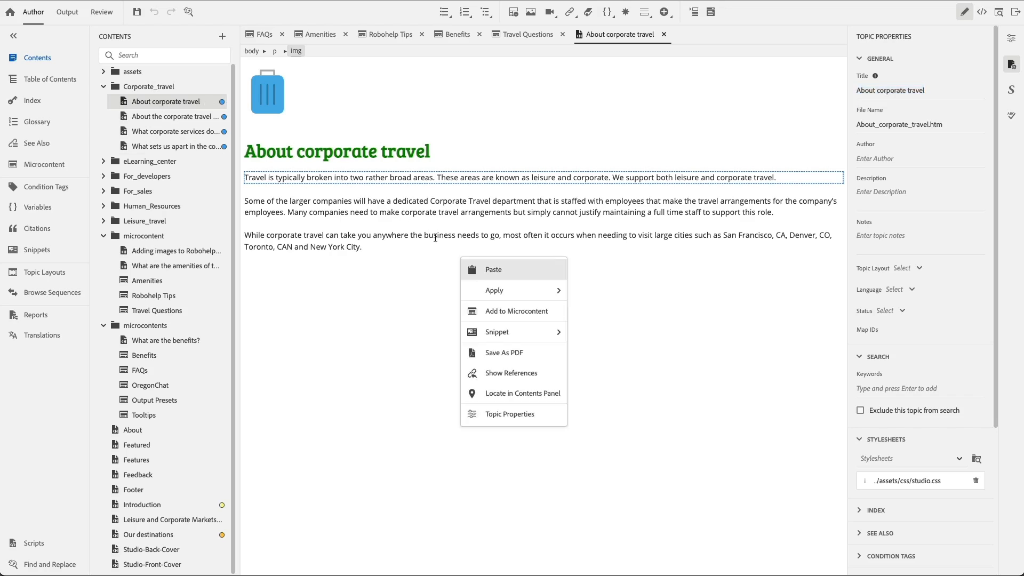
left_click(505, 311)
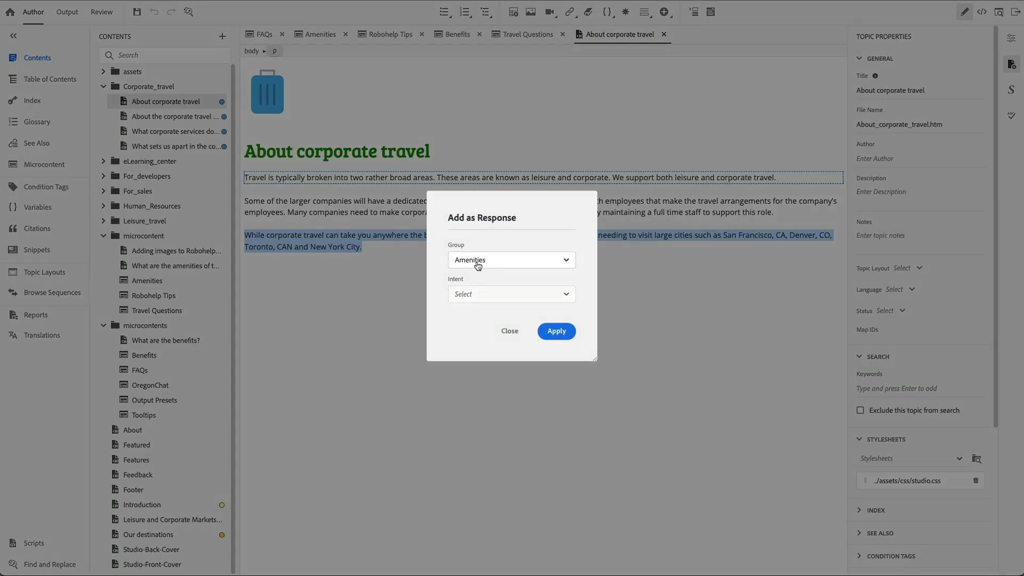
left_click(478, 262)
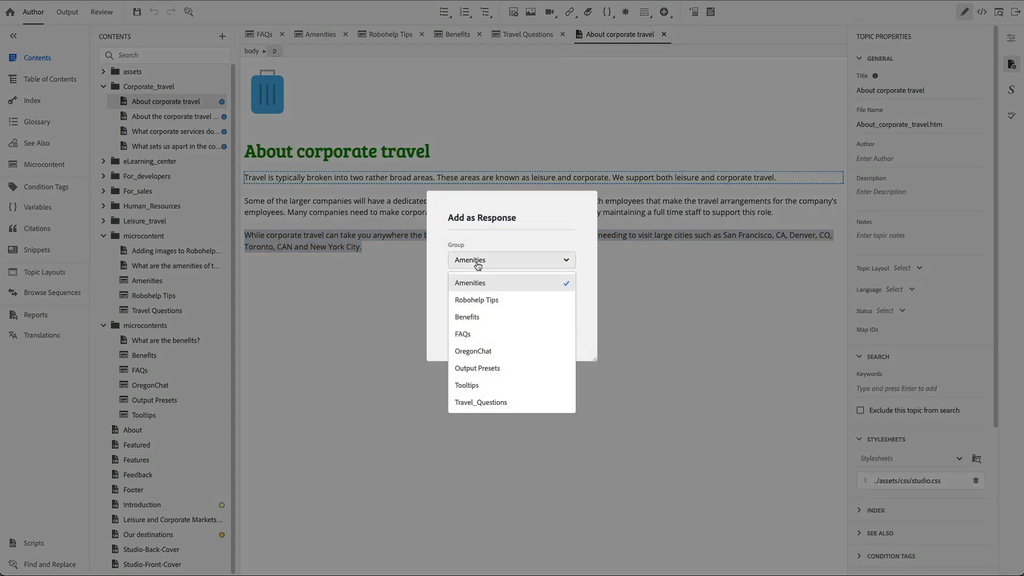
left_click(485, 401)
left_click(475, 302)
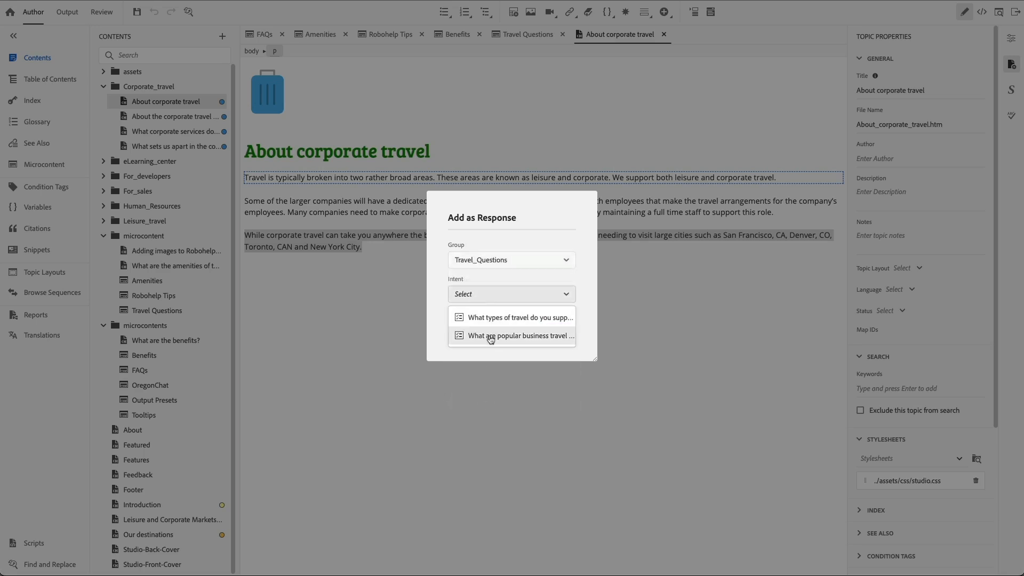
left_click(491, 336)
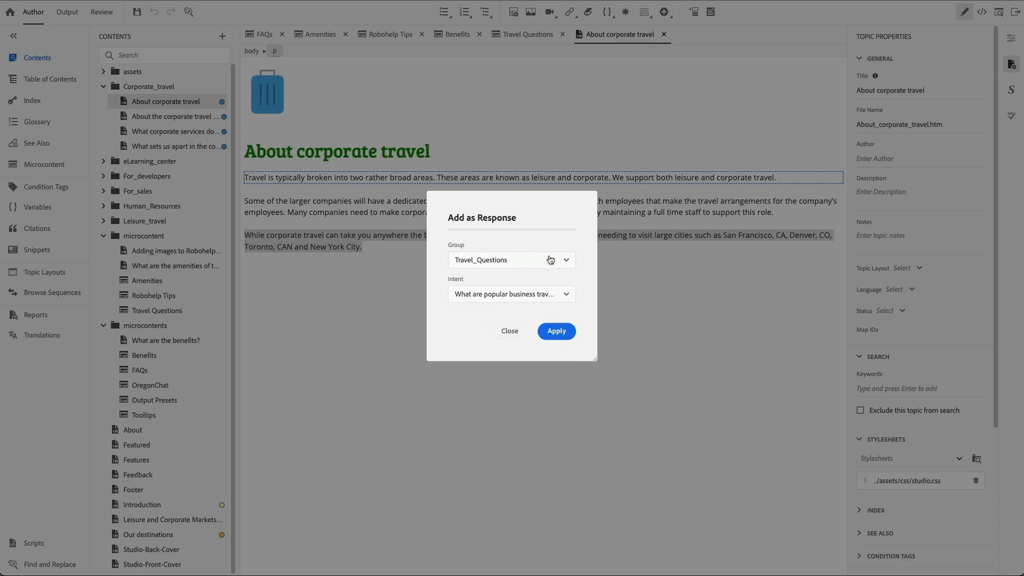
left_click(558, 333)
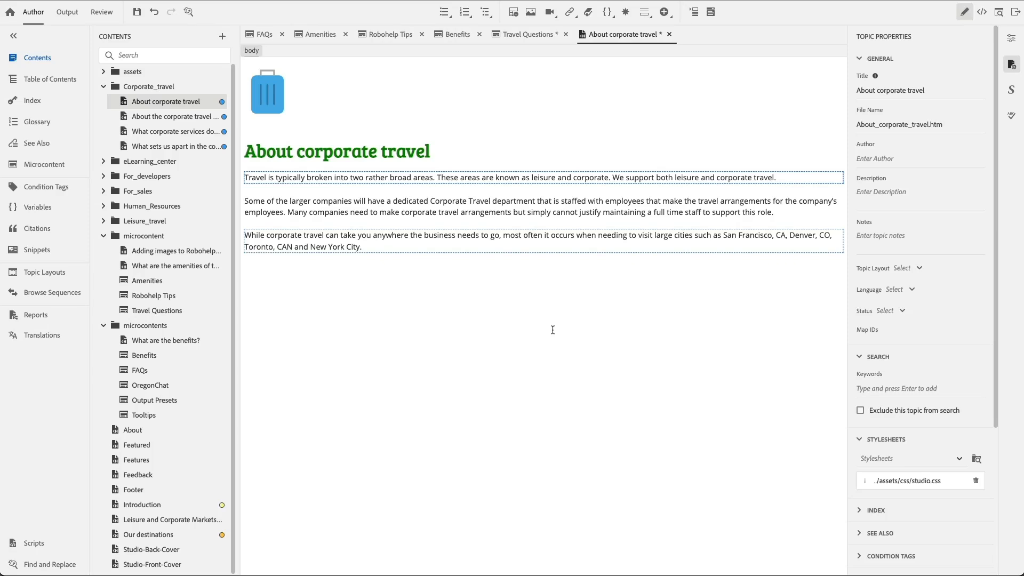
key("ctrl+s")
left_click(515, 38)
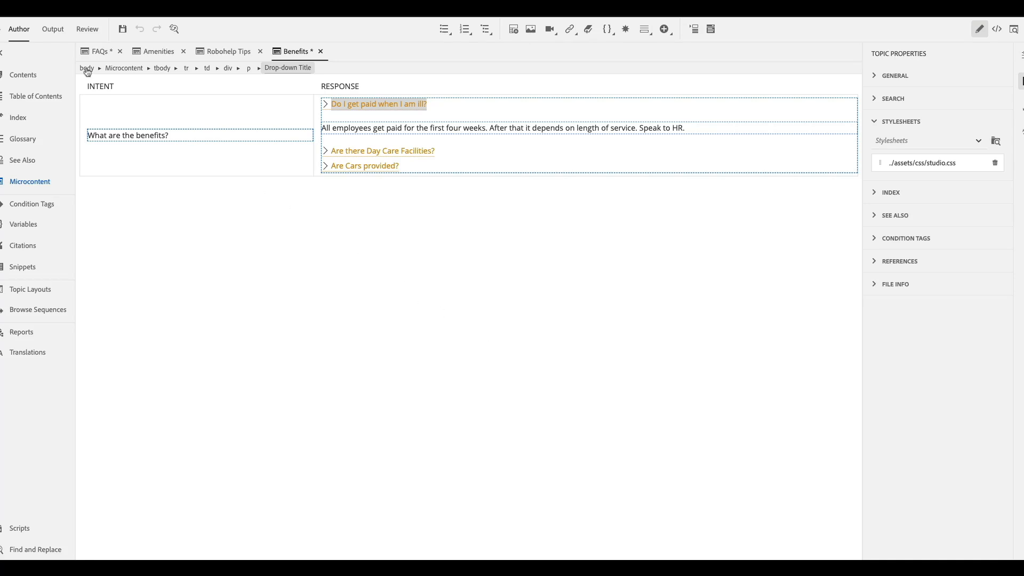
Review the General, Content, Dialogflow and Client settings of the OregonTravel chatbot output preset
left_click(54, 30)
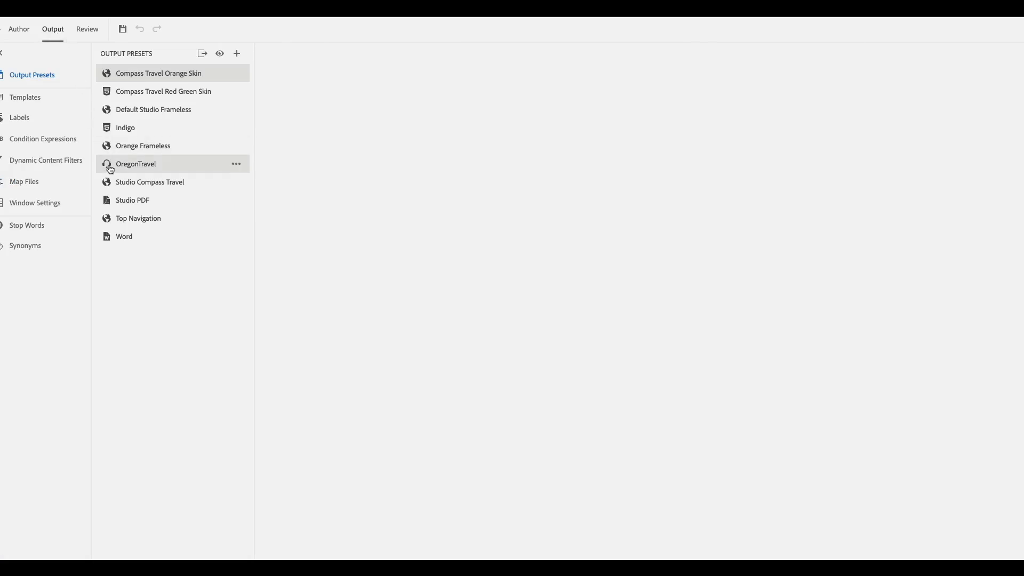
left_click(133, 167)
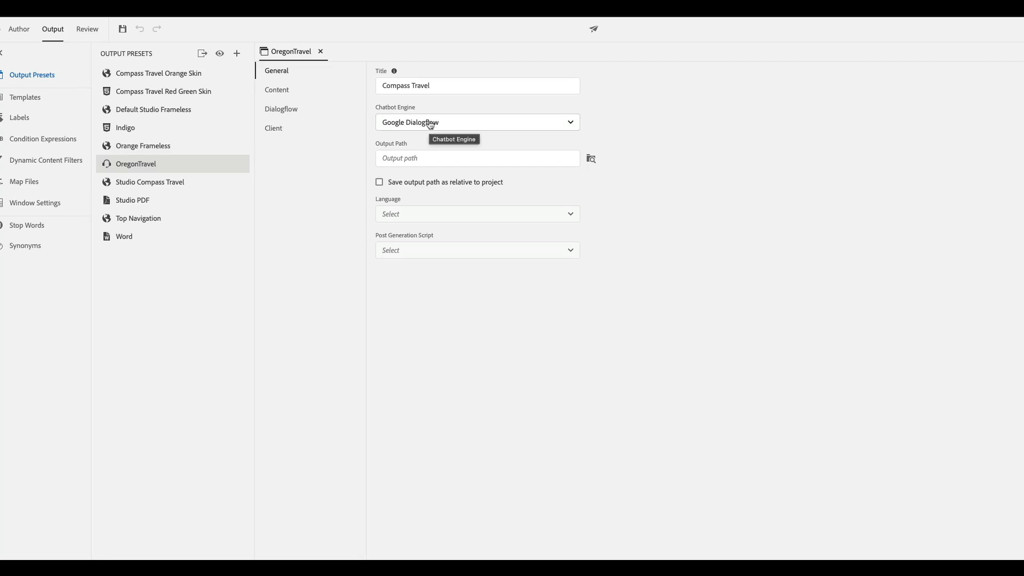
left_click(280, 95)
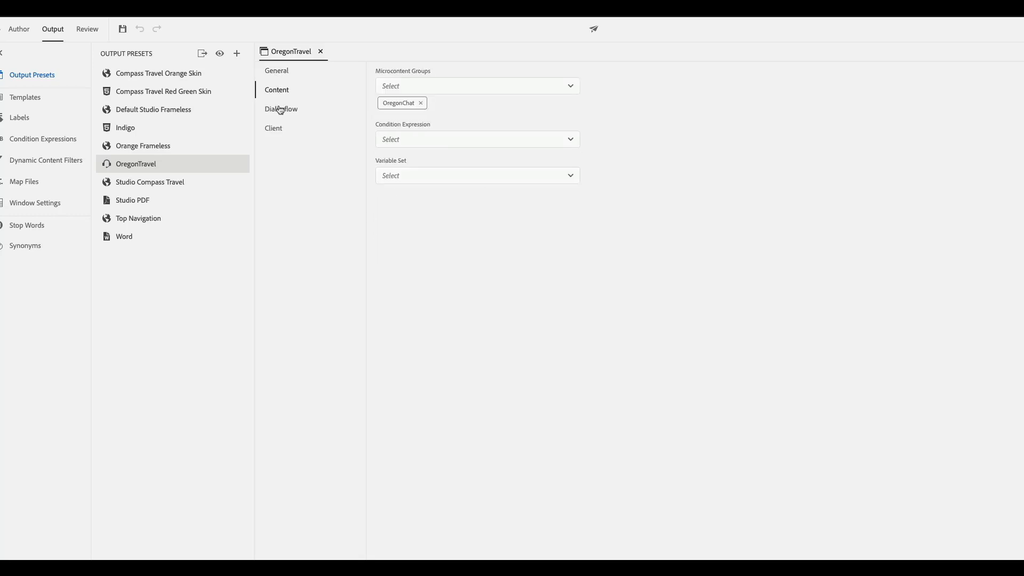
left_click(281, 109)
left_click(279, 131)
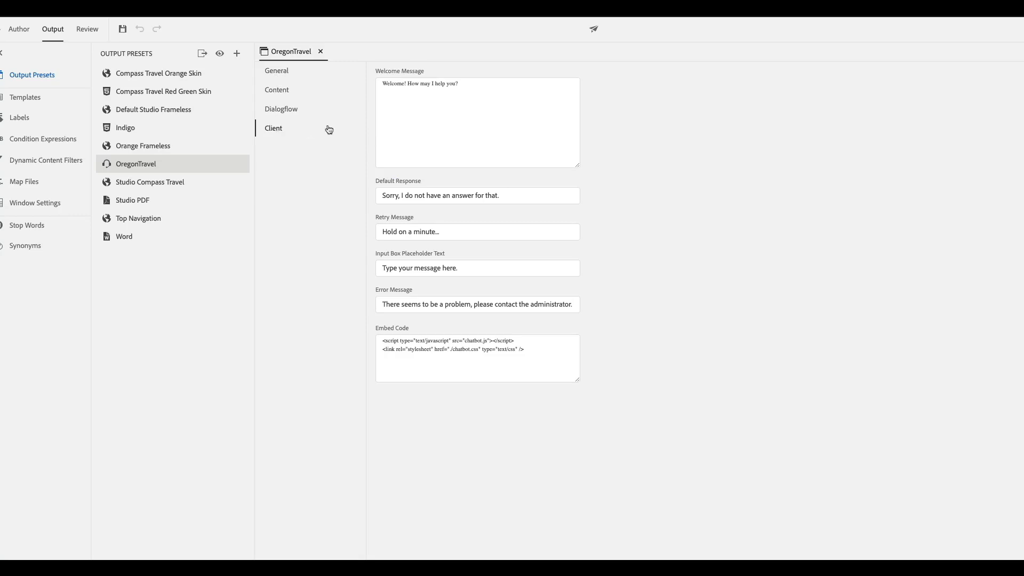
Set the OregonTravel preset's default response to "Sorry, can you rephrase that, please?"
left_click(477, 84)
left_click_drag(469, 85, 311, 89)
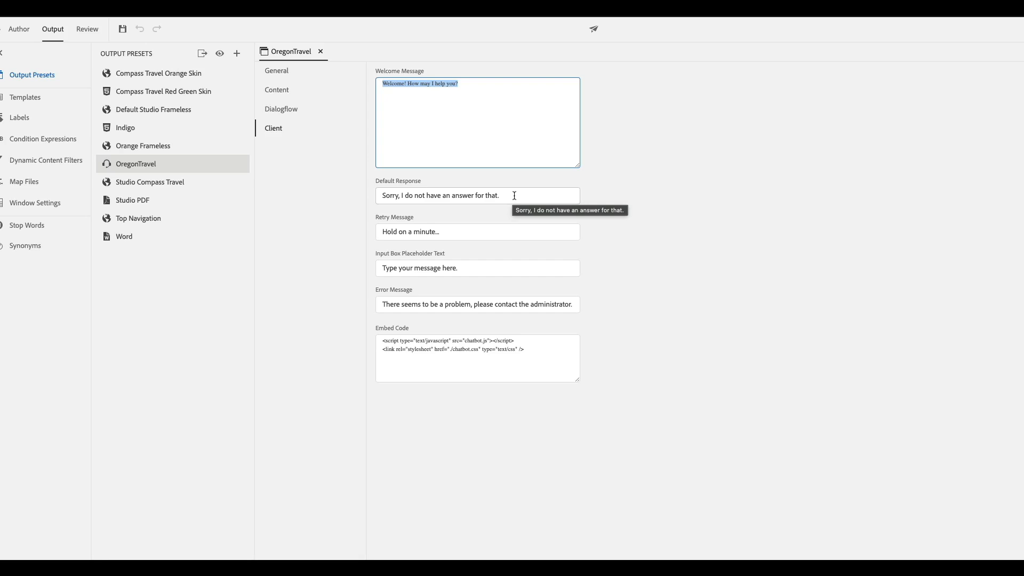
left_click_drag(515, 196, 344, 198)
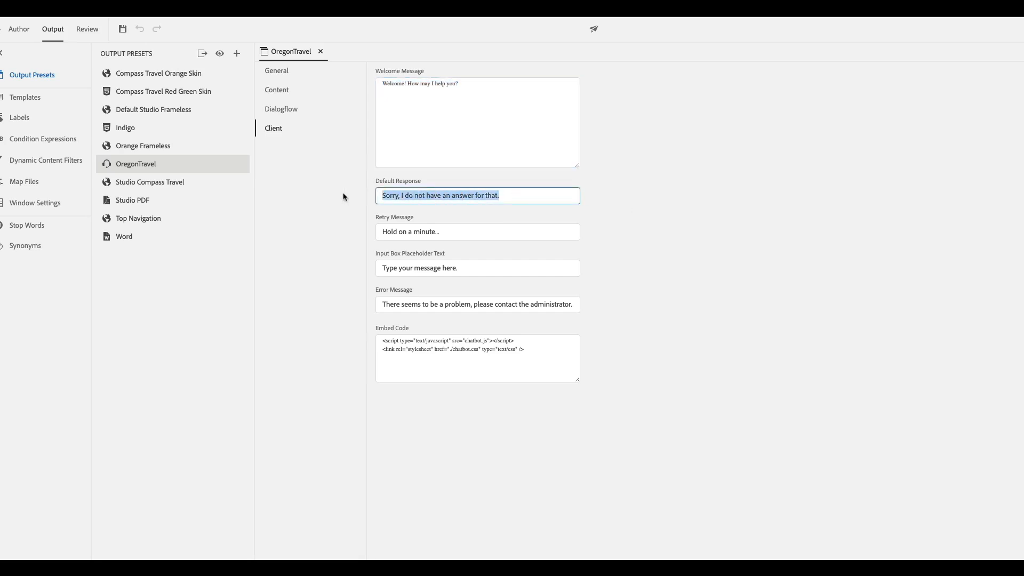
type("S")
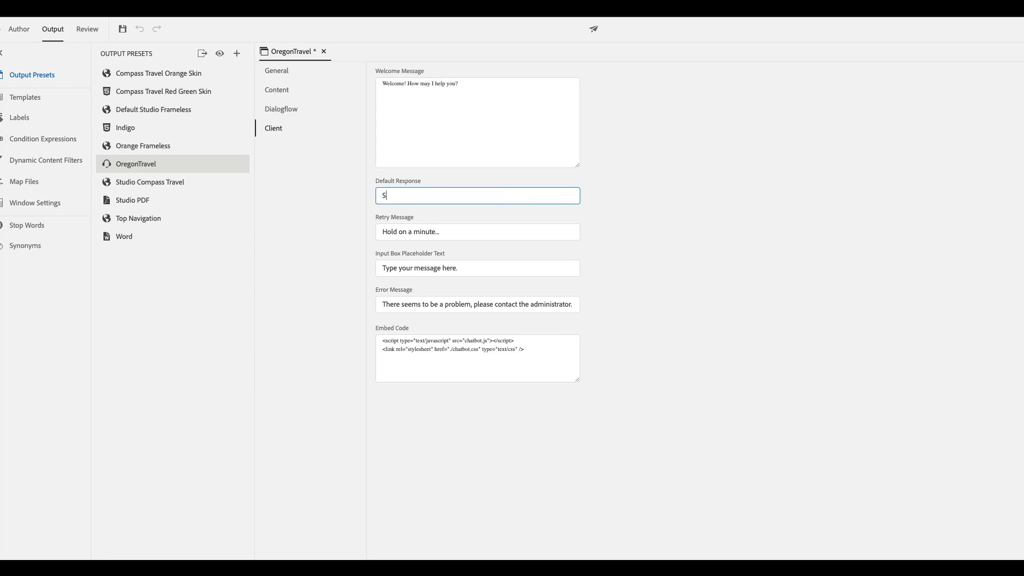
type("orry, can you rephrase that, please?")
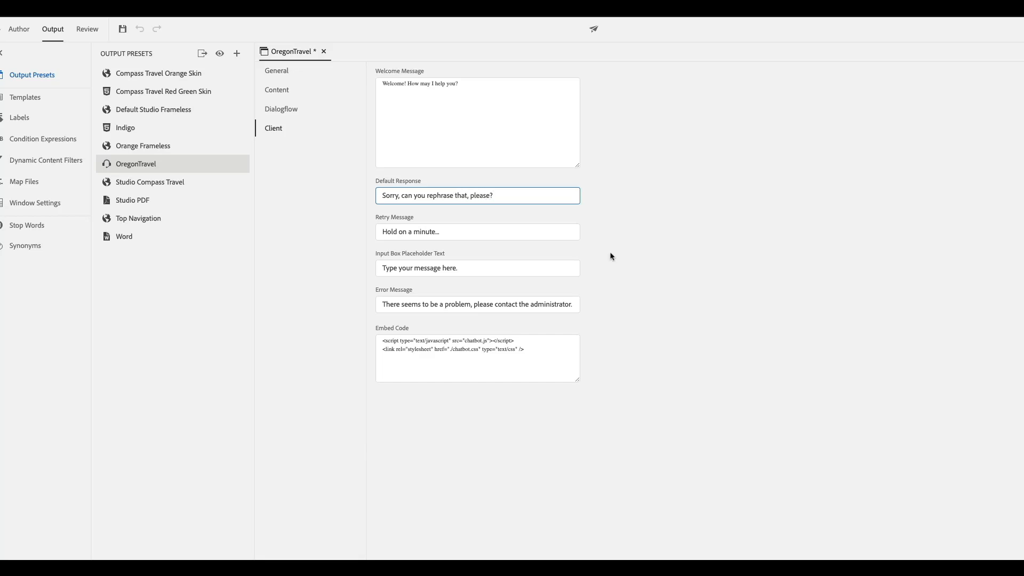
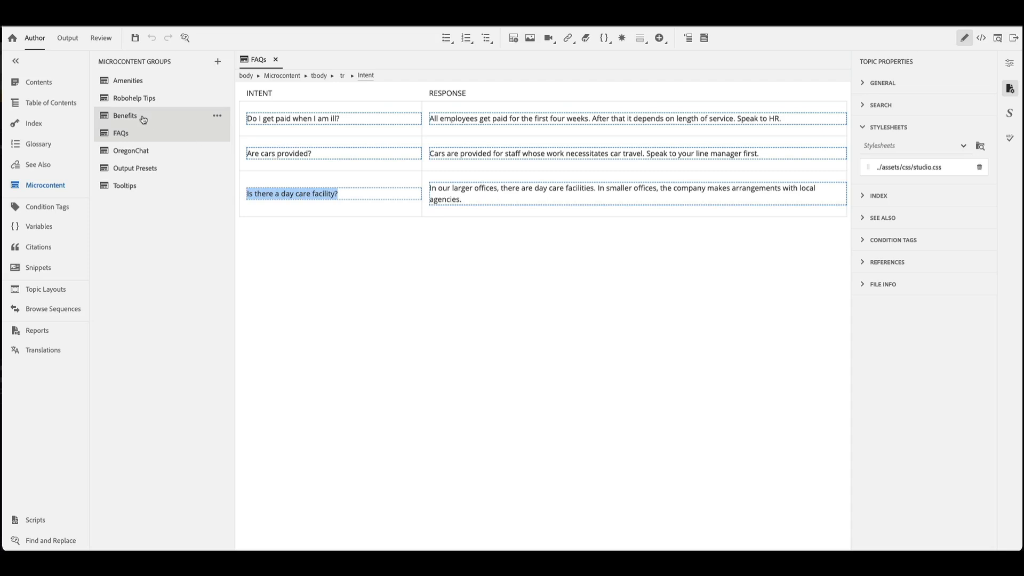
Check the Benefits microcontent group, and generate the Studio Compass Travel output with its preset saved, viewing it in the browser
left_click(125, 116)
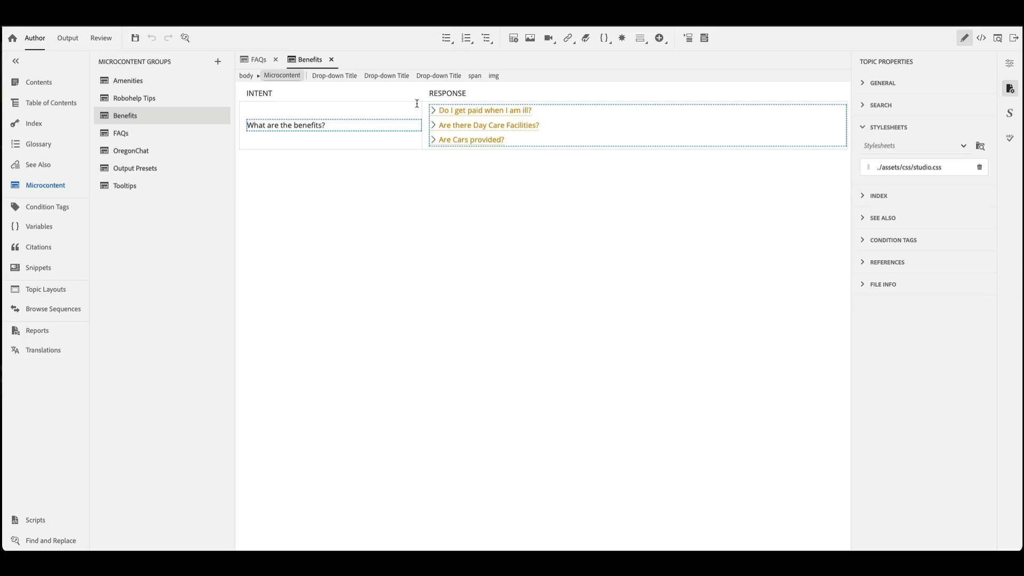
left_click(68, 38)
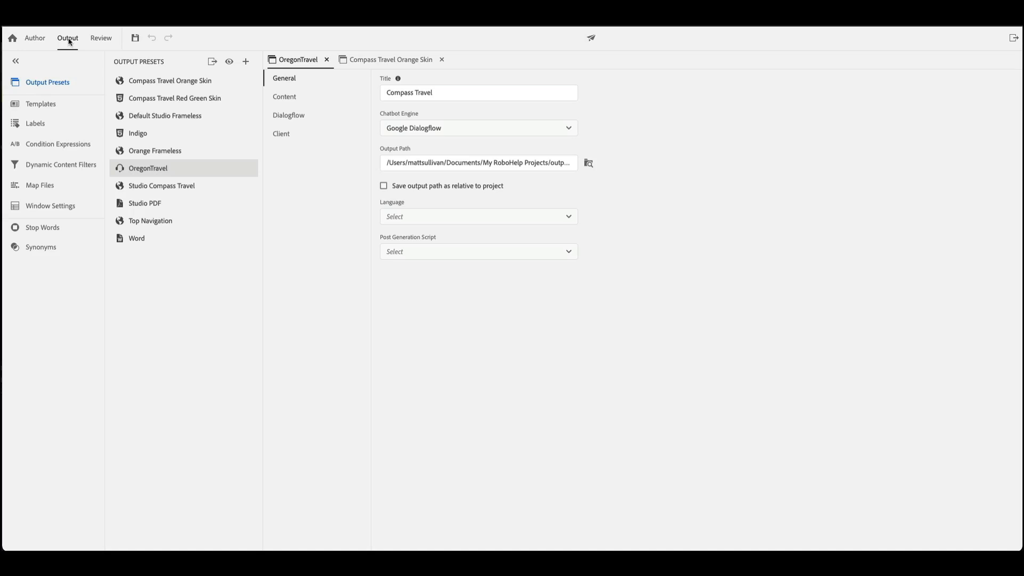
double_click(179, 187)
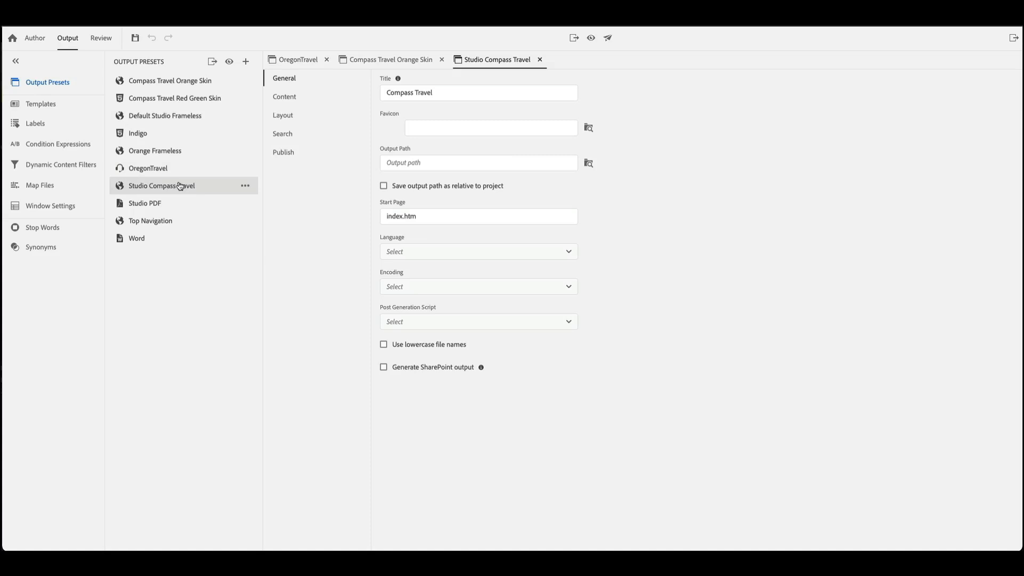
left_click(212, 63)
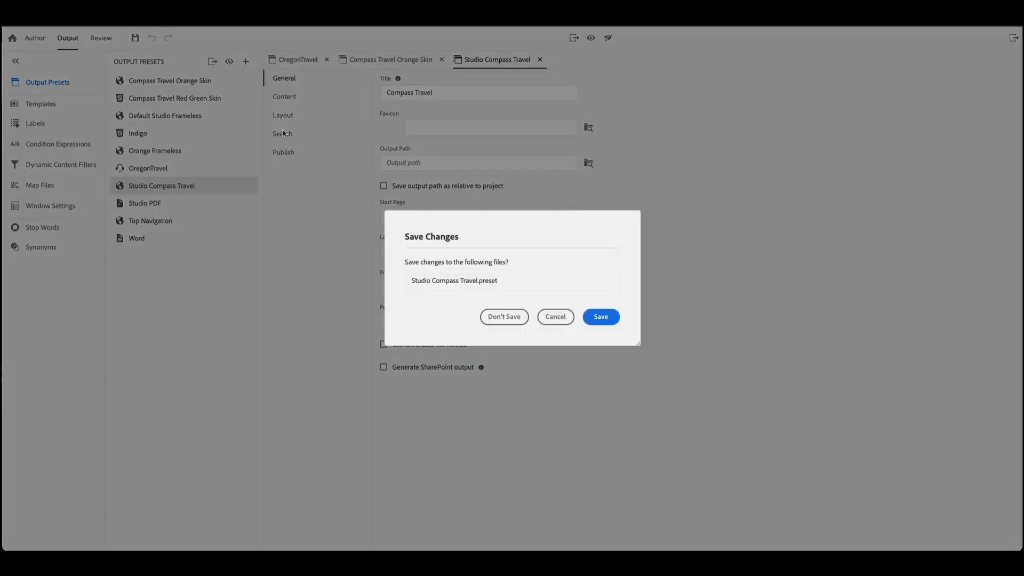
left_click(602, 317)
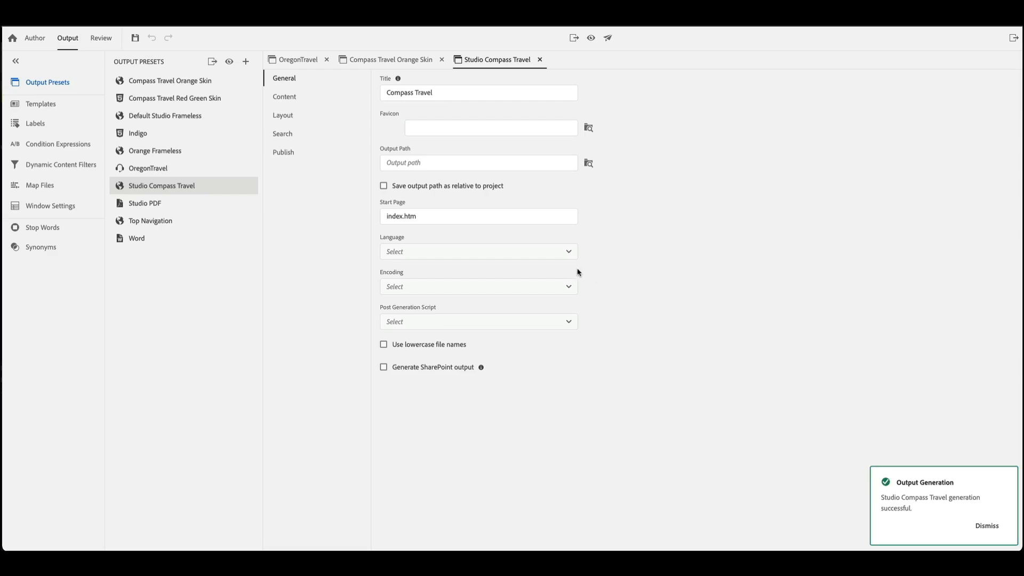
left_click(231, 63)
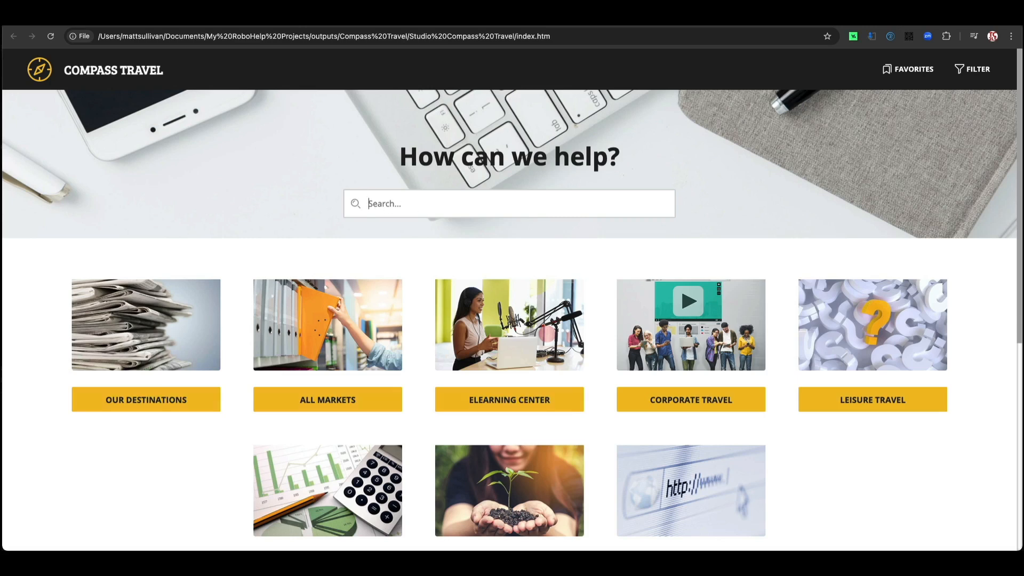
Search the generated help for "Are there benefits?" and expand the sick pay and day care drop-downs in the microcontent result
type("Are there benefits?")
key("Return")
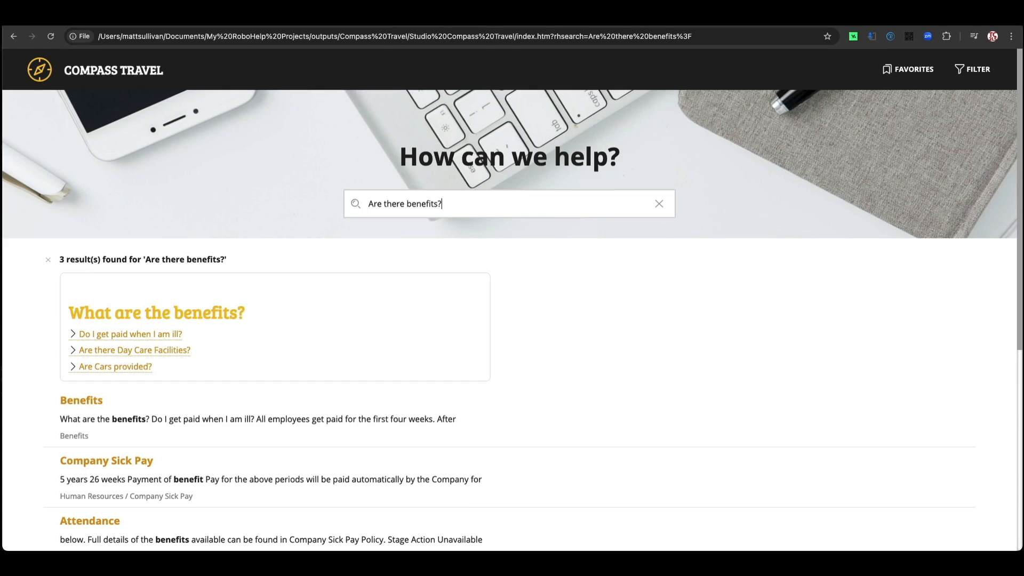
left_click_drag(105, 314, 229, 314)
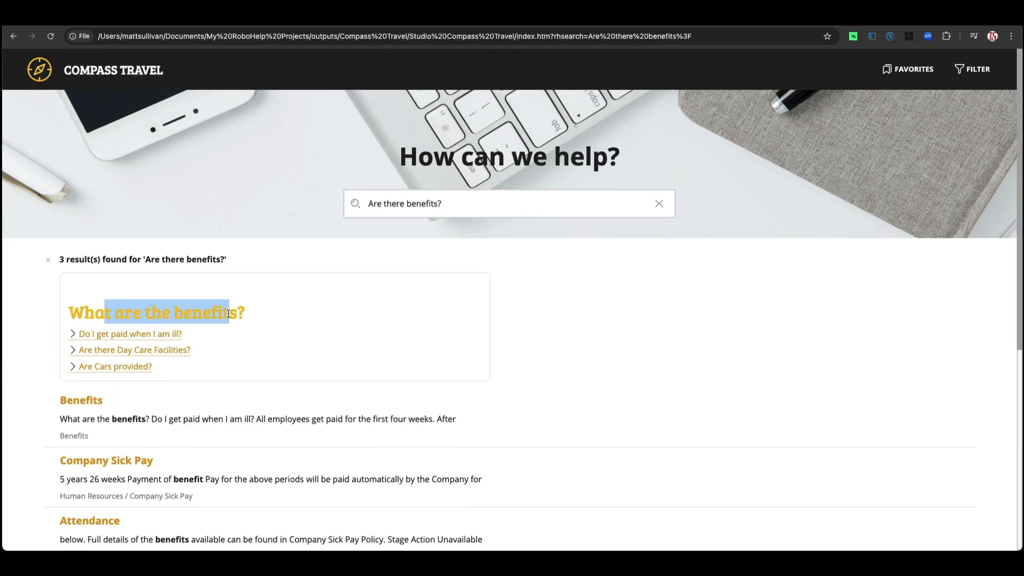
left_click(85, 335)
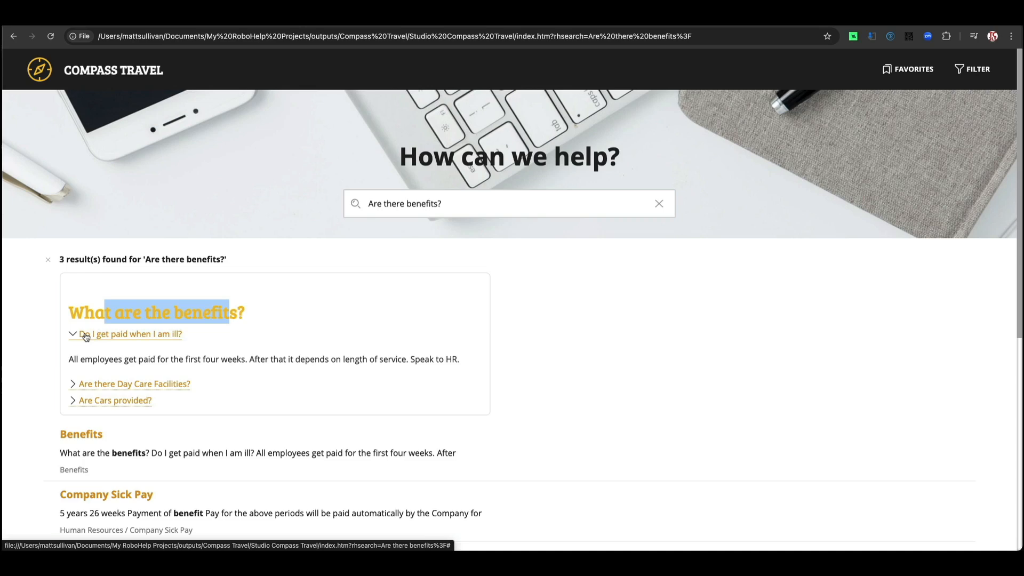
left_click(85, 385)
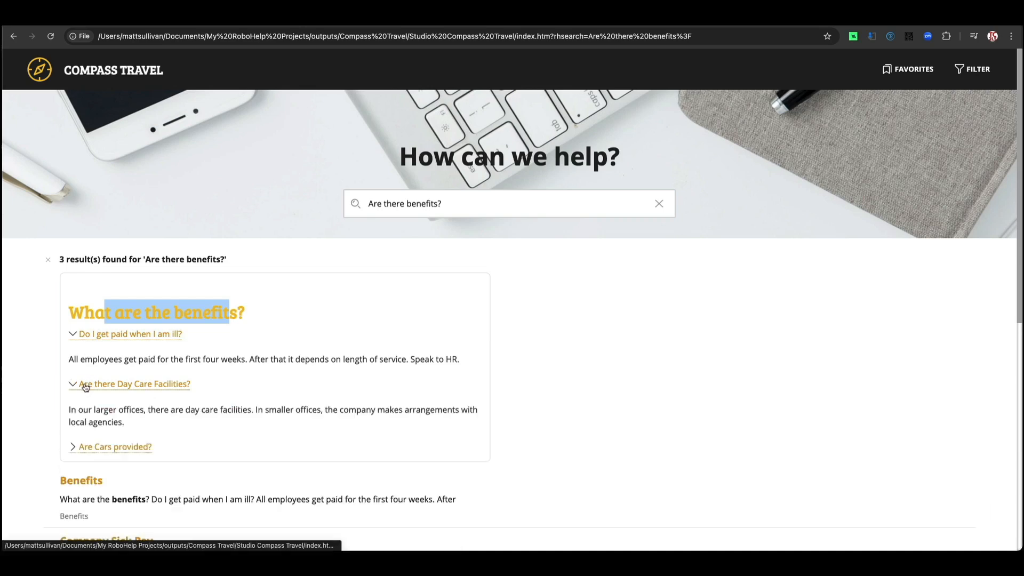
Expand the "Are Cars provided?" drop-down in the microcontent result, and run a new help search for "is there day care"
left_click(90, 450)
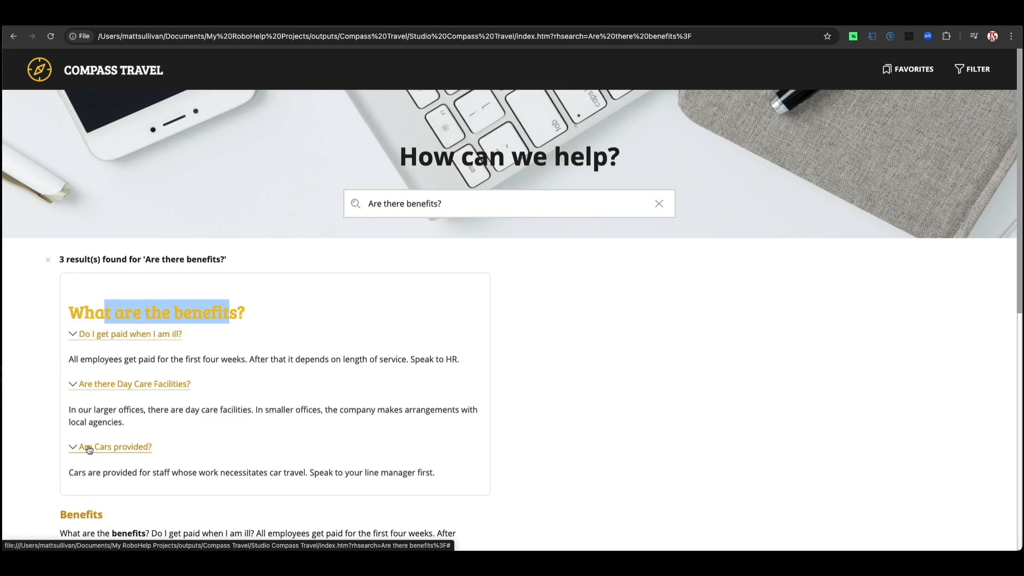
left_click(49, 260)
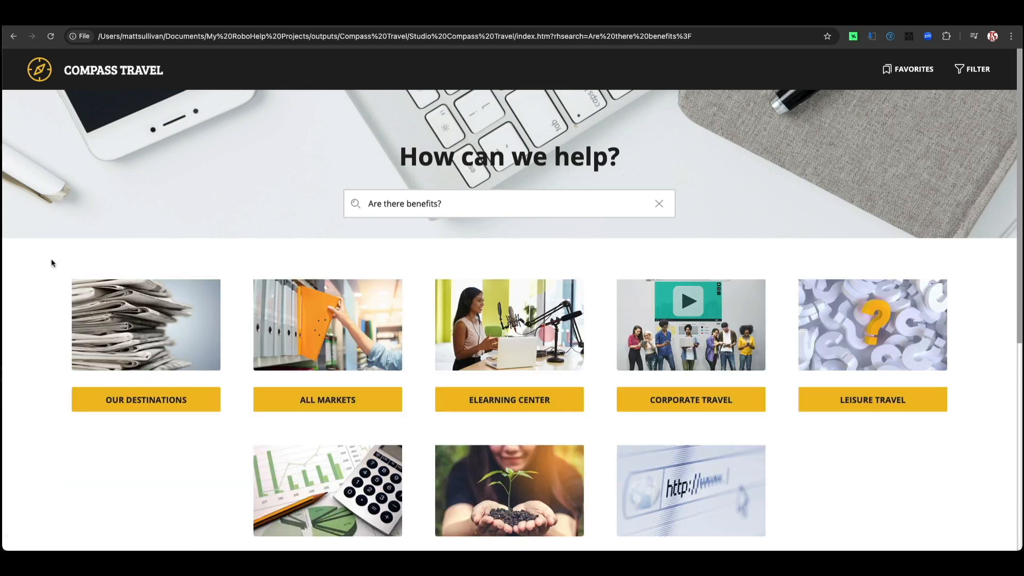
left_click_drag(466, 202, 327, 206)
key("BackSpace")
type("is there ")
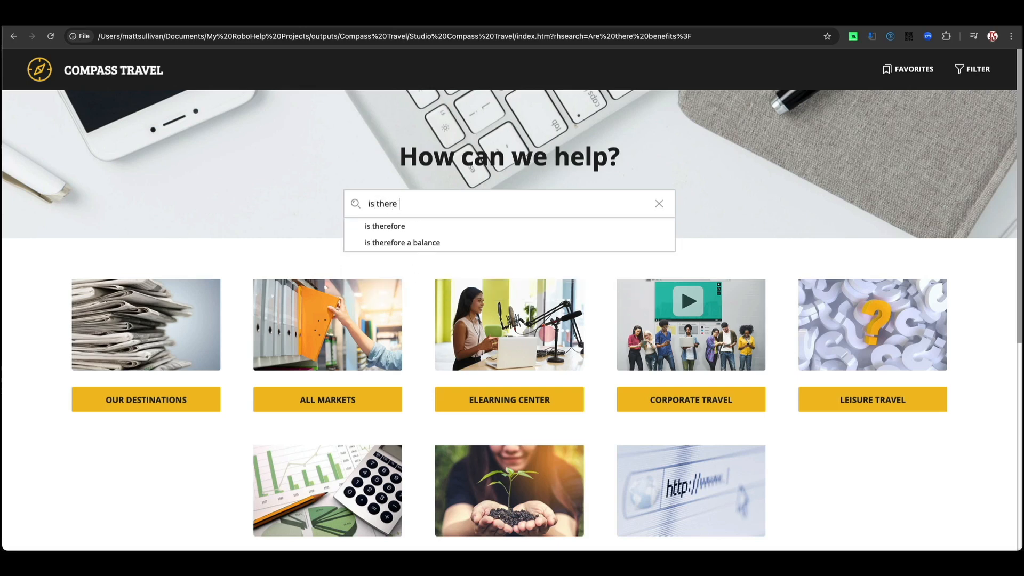
type("d")
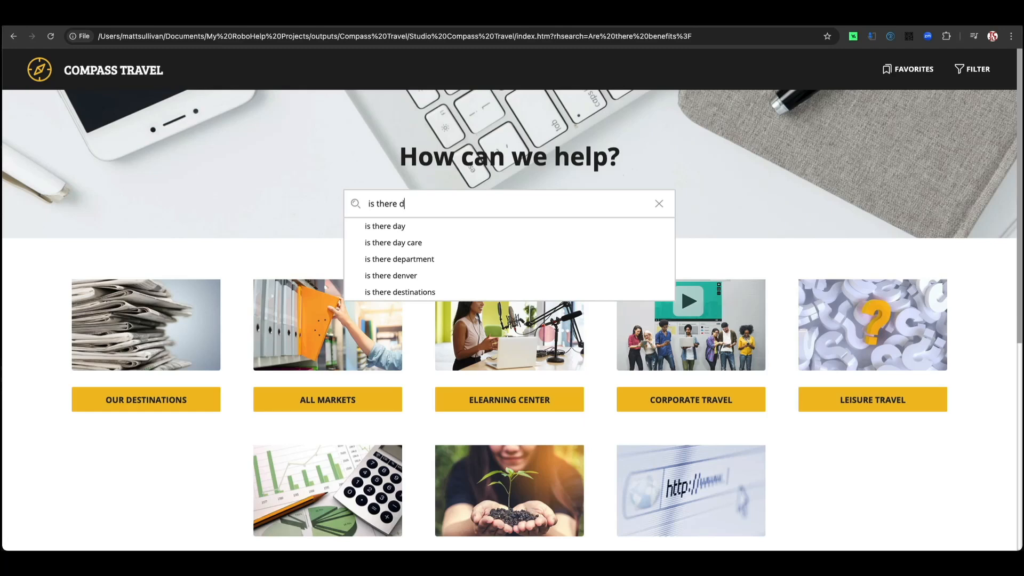
type("ay")
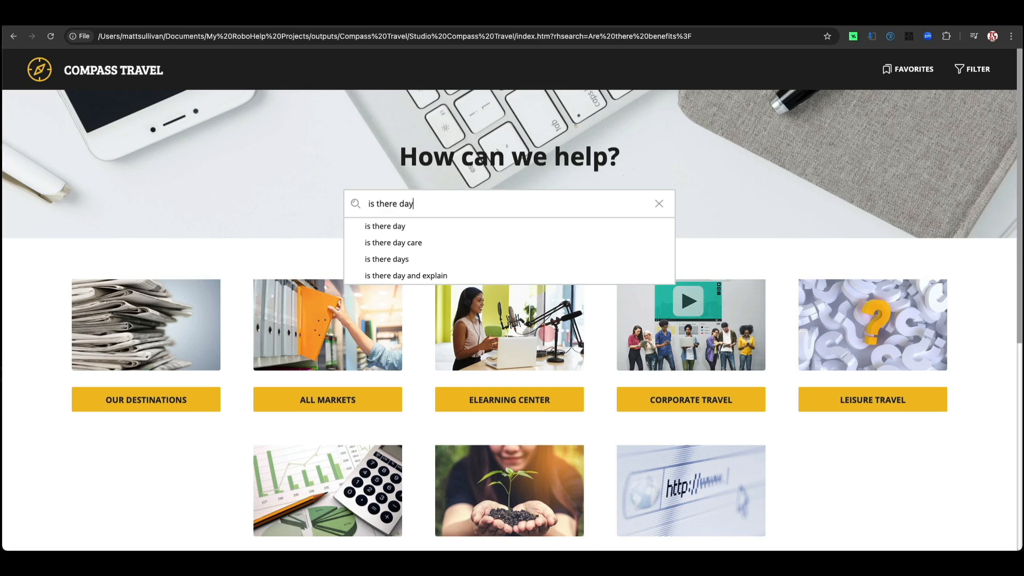
left_click(395, 243)
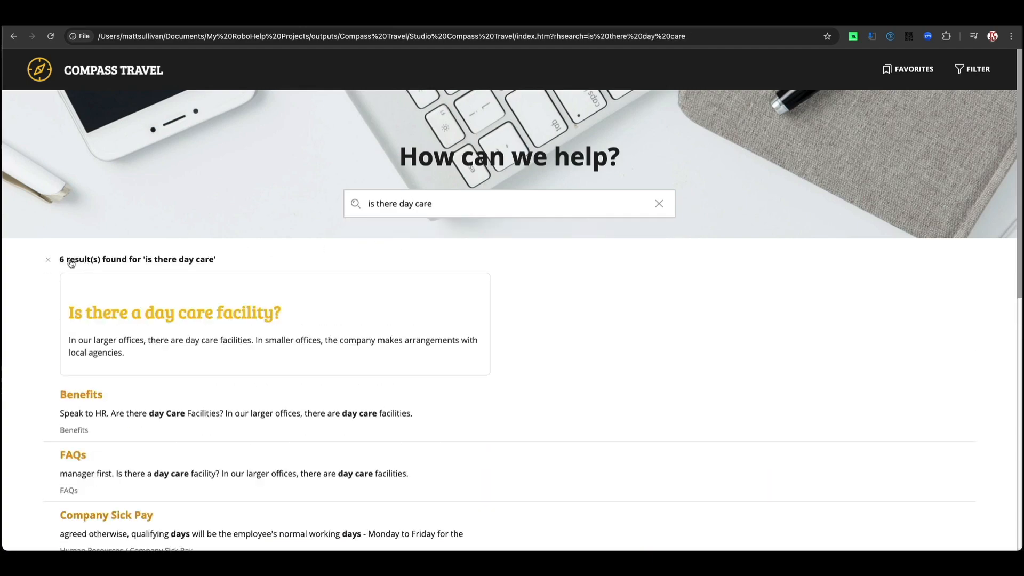
left_click_drag(197, 313, 87, 313)
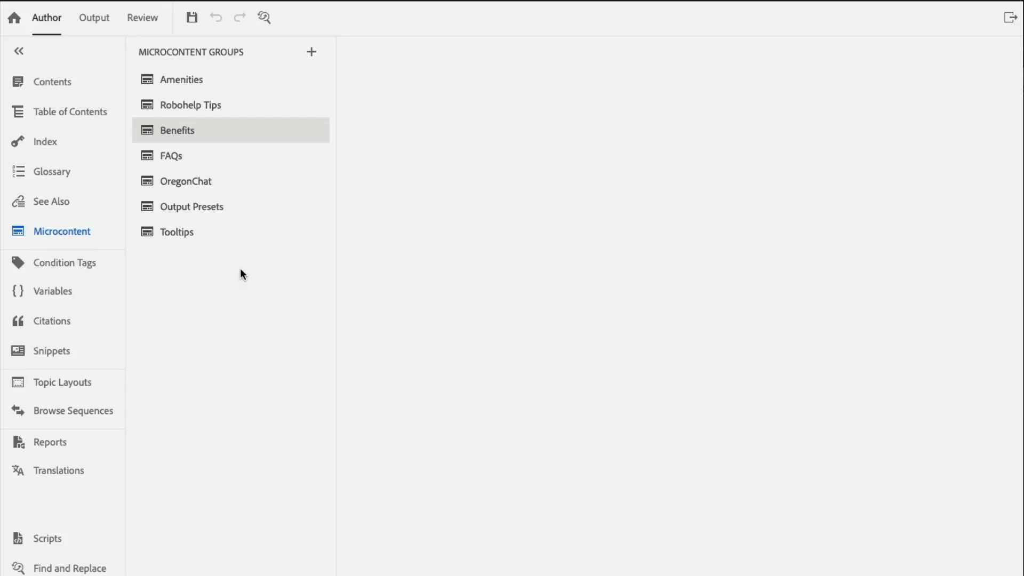
Switch back to RoboHelp and create a new Chatbot output preset named Compass Travel Chatbot
left_click(90, 21)
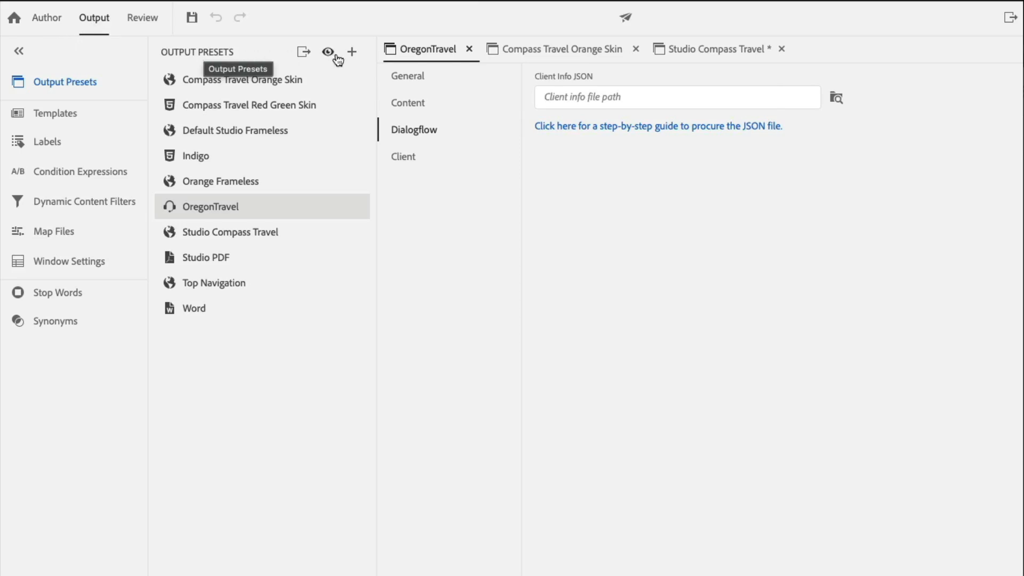
left_click(352, 53)
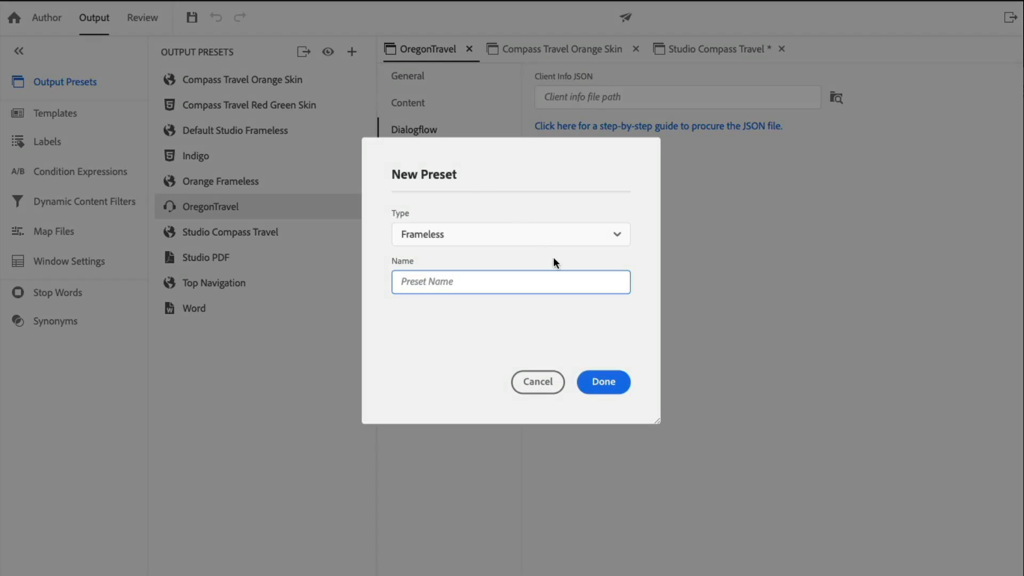
left_click(526, 242)
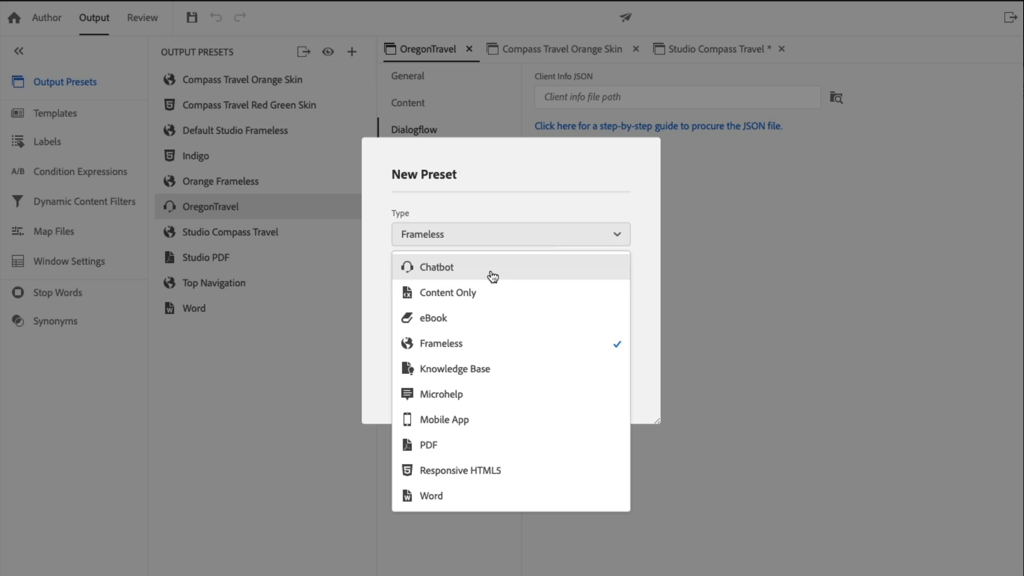
left_click(492, 273)
left_click(477, 283)
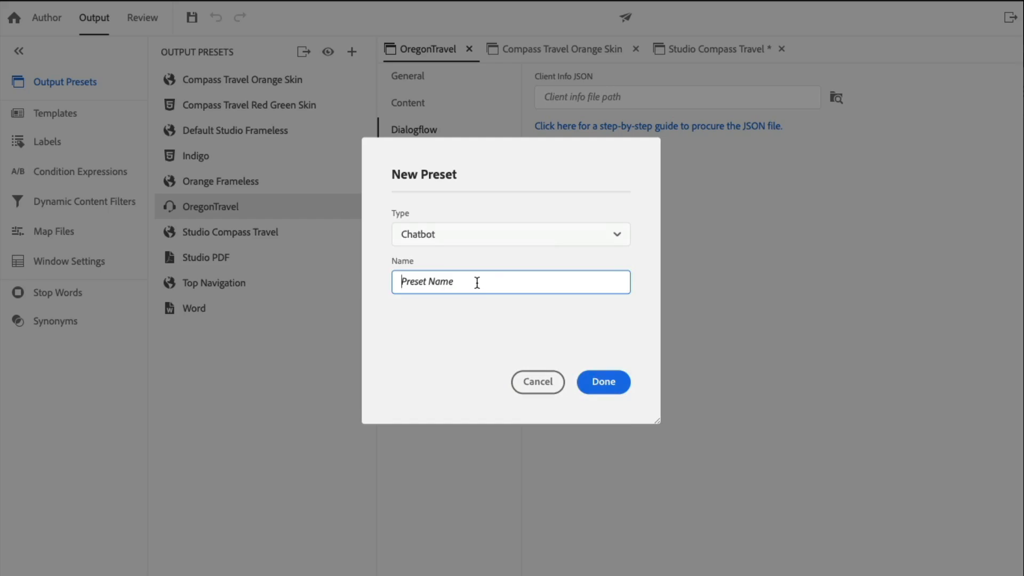
type("Compa")
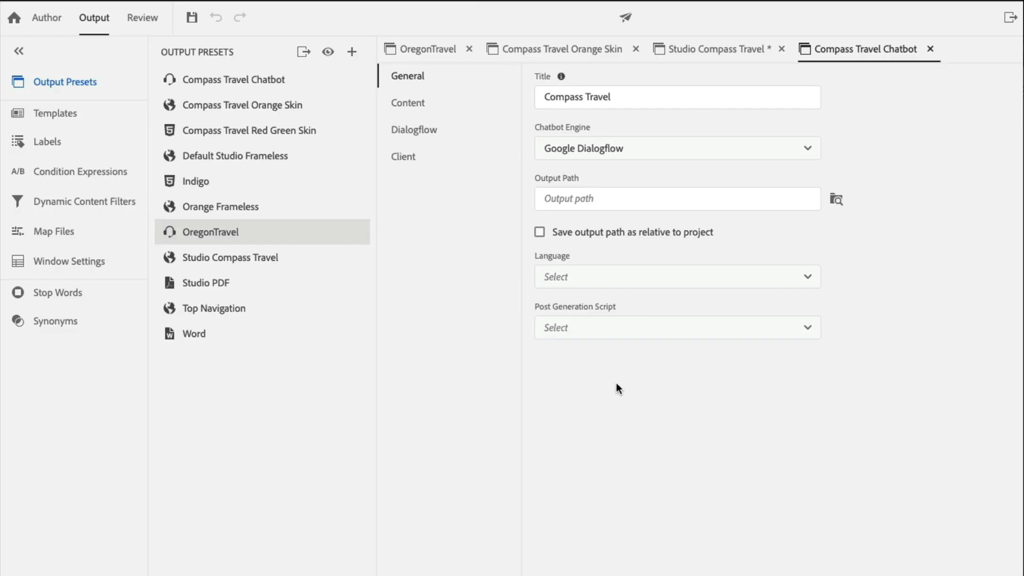
Keep Google Dialogflow as the chatbot engine and set the preset's output path to a location under My RoboHelp Projects
left_click(808, 154)
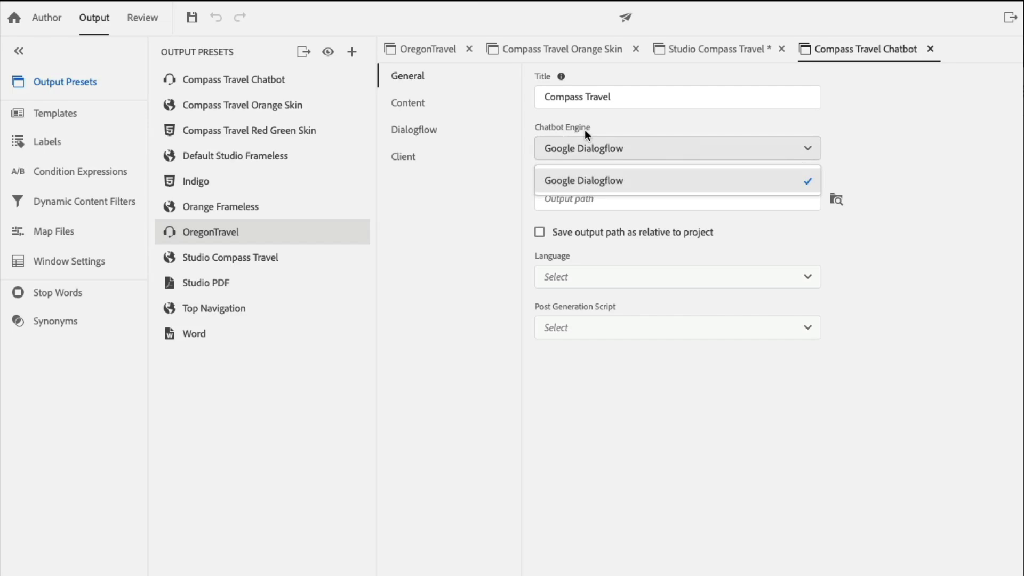
left_click(608, 155)
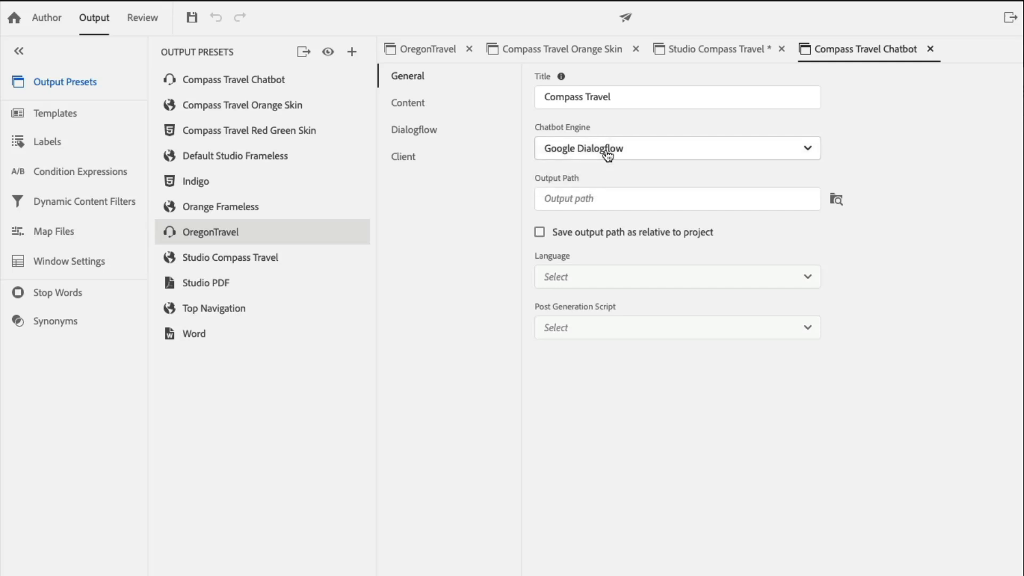
left_click(836, 204)
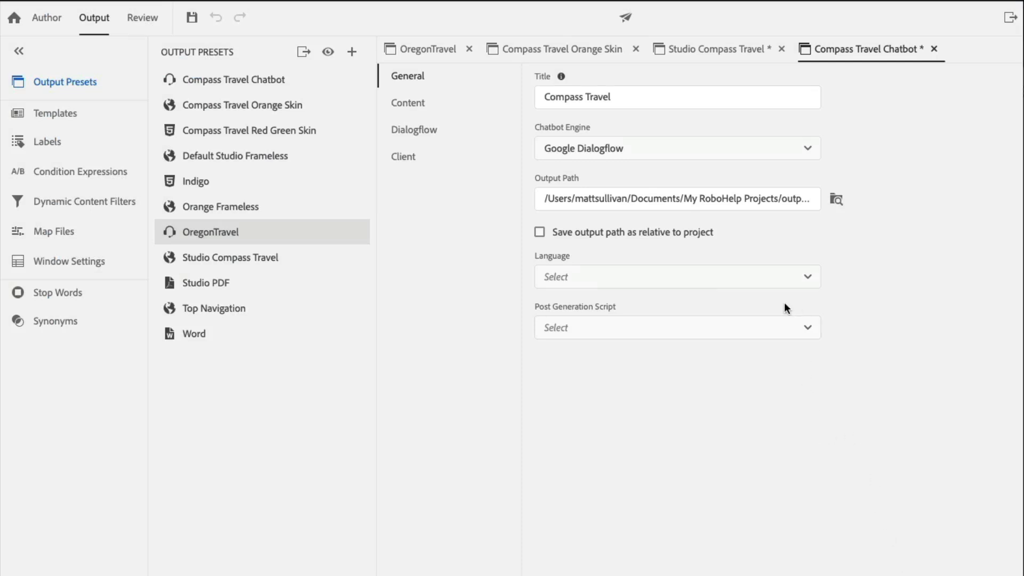
Add the Amenities, FAQs and OregonChat microcontent groups to the Compass Travel Chatbot preset's content
left_click(407, 109)
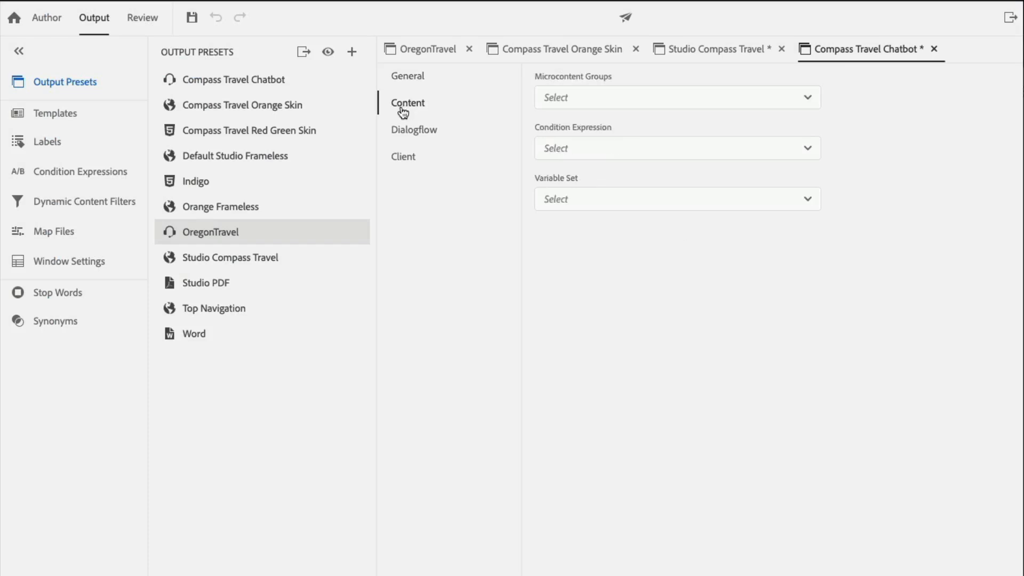
left_click(644, 105)
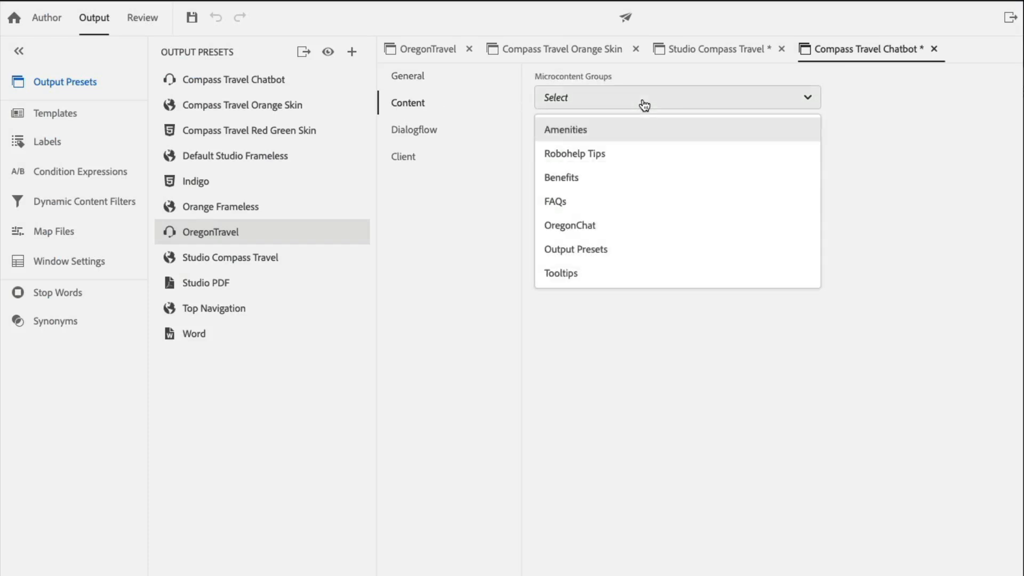
double_click(578, 136)
left_click(594, 140)
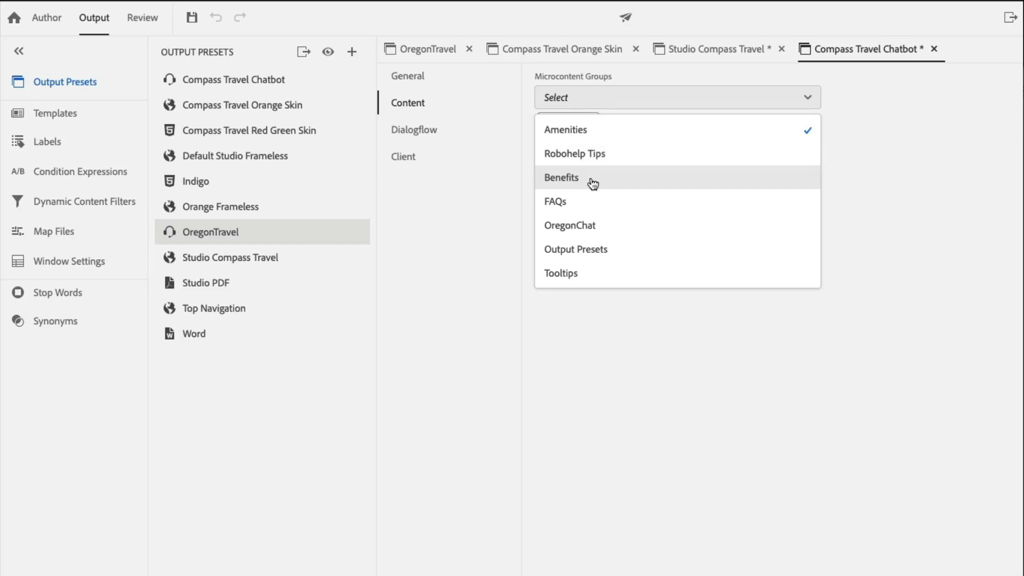
left_click(589, 208)
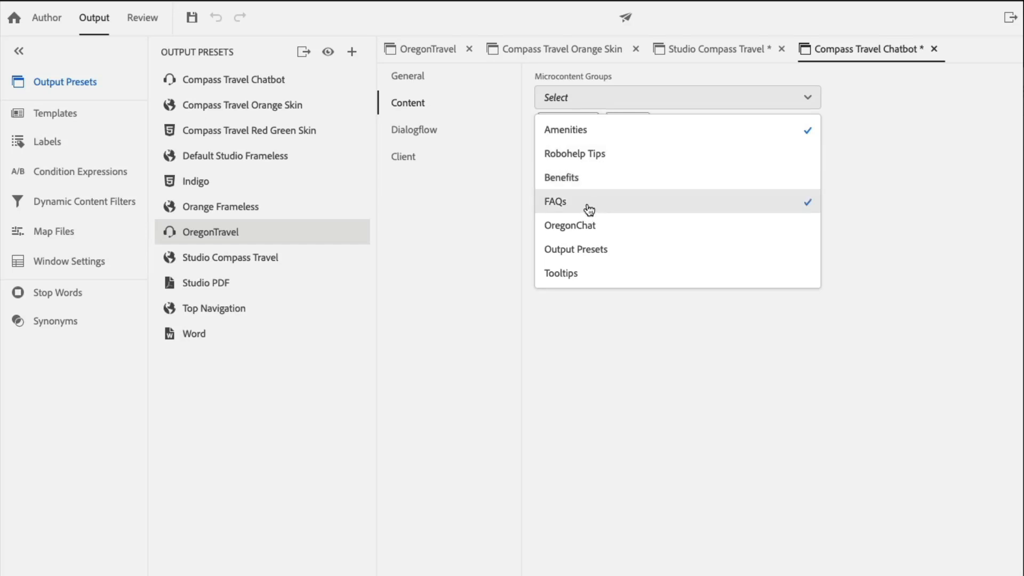
left_click(618, 232)
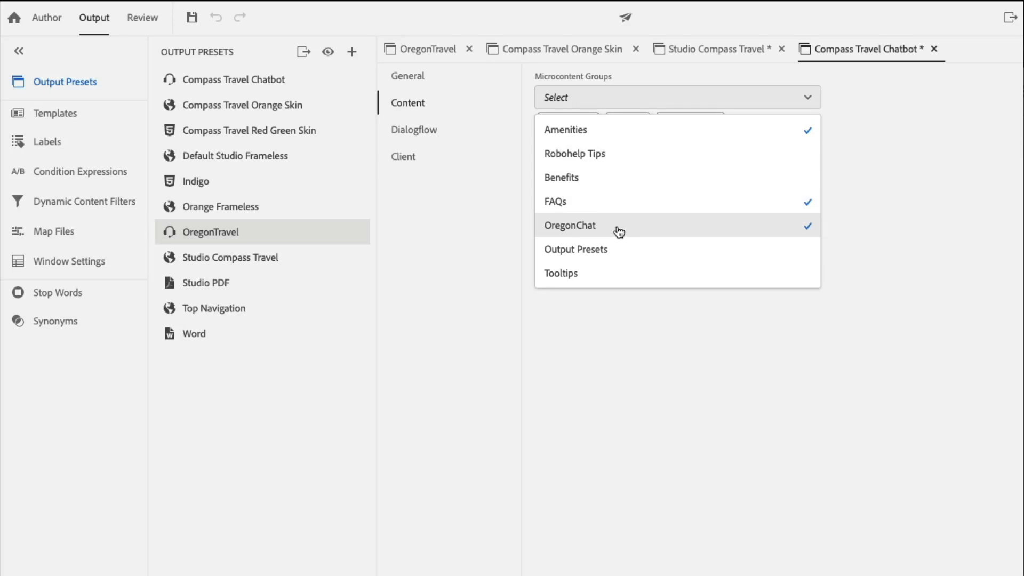
left_click(626, 326)
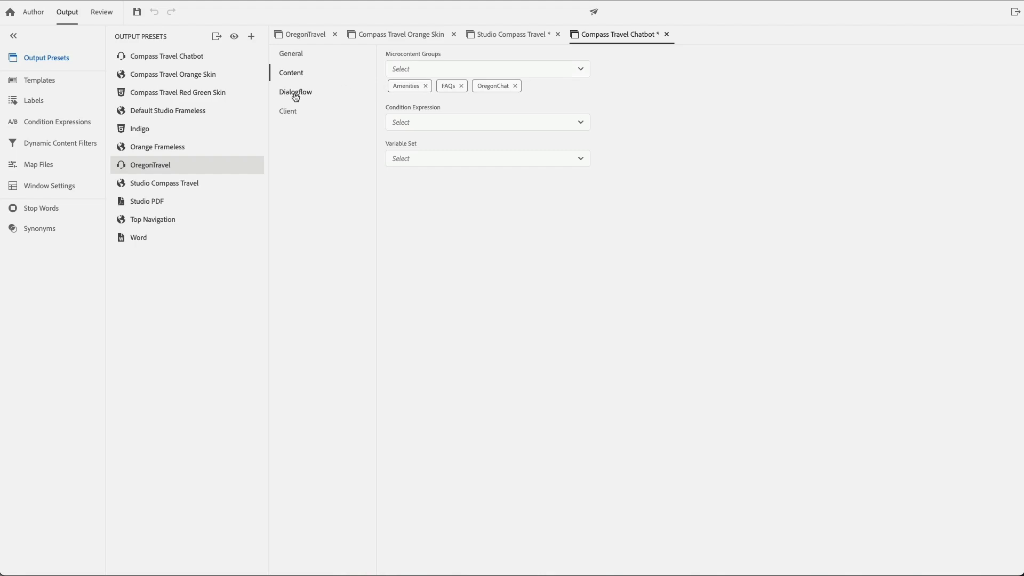
Check the preset's Dialogflow settings, and read Google Cloud's authentication setup guide and Dialogflow CX trial pricing in the browser
left_click(296, 96)
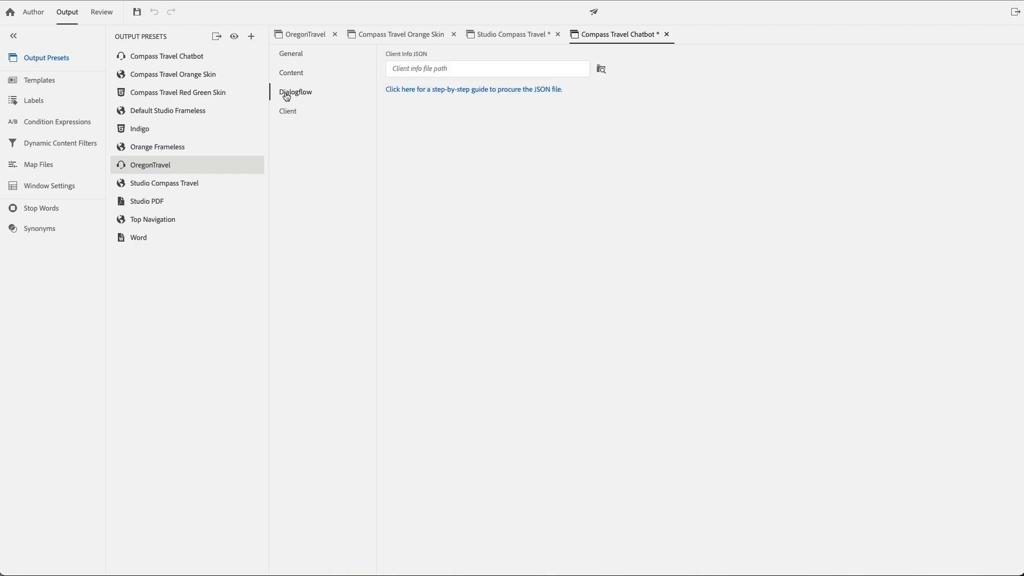
left_click(409, 91)
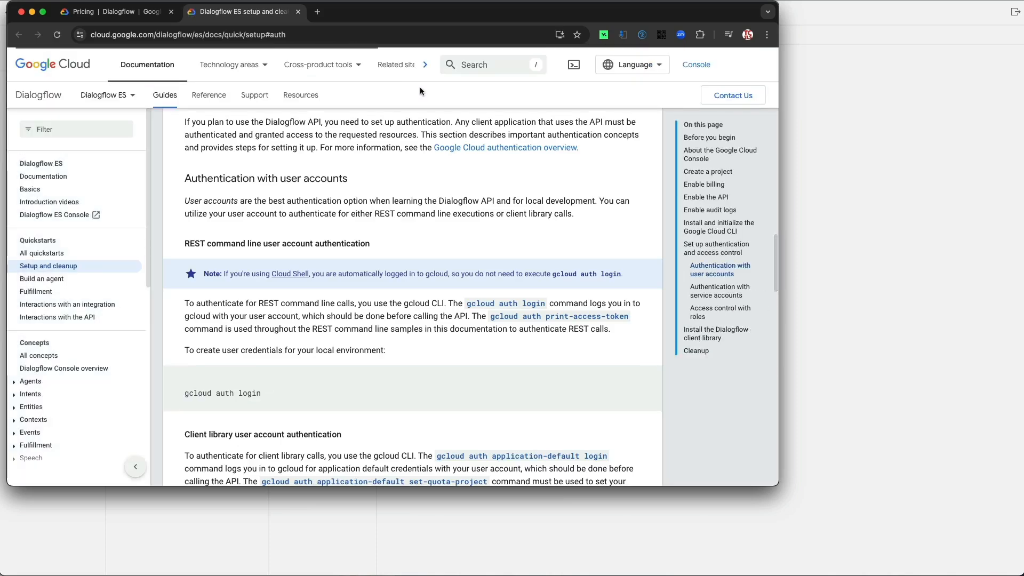
left_click_drag(307, 208, 569, 257)
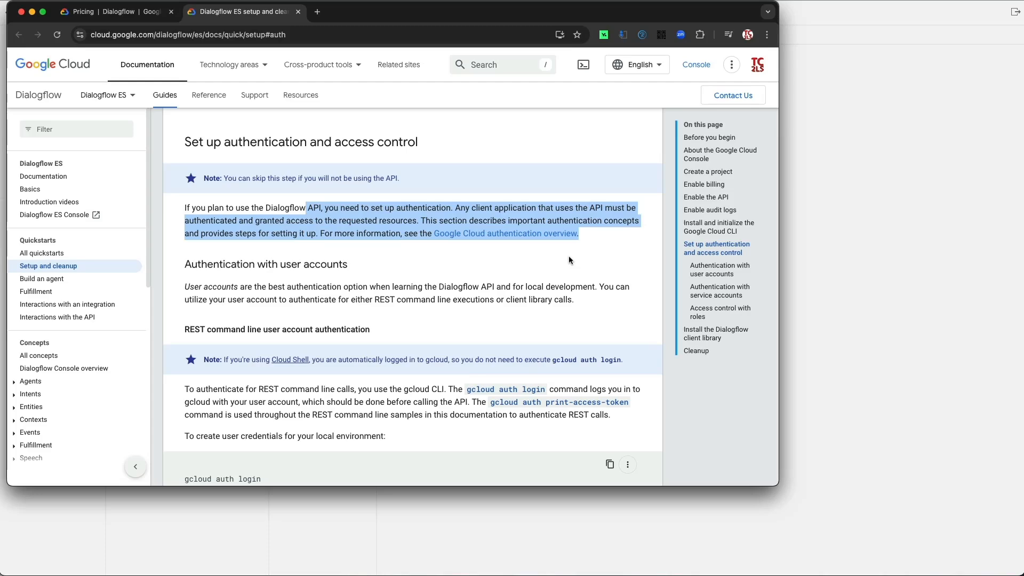
left_click(113, 13)
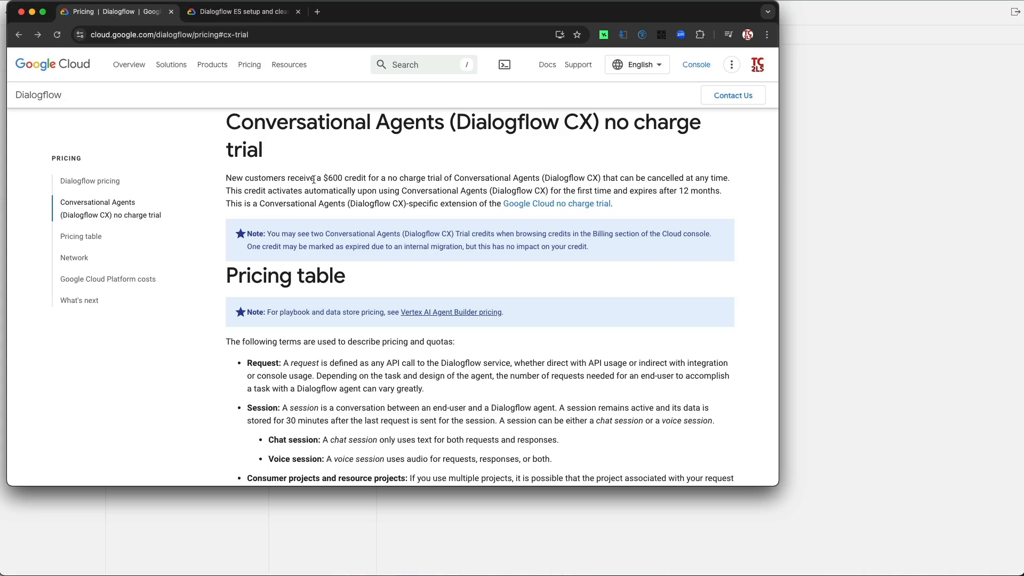
left_click_drag(317, 180, 620, 179)
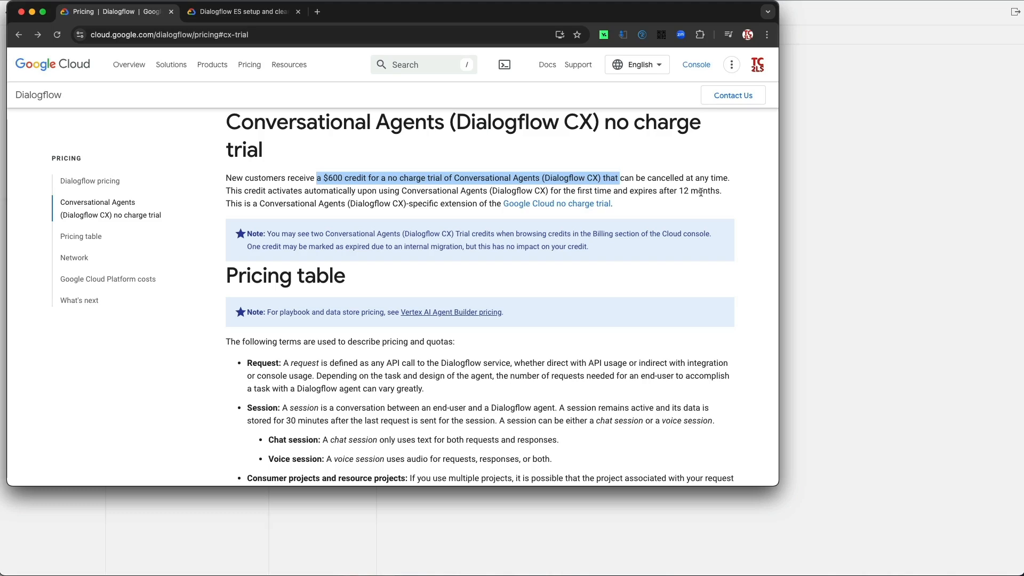
key("super+Tab")
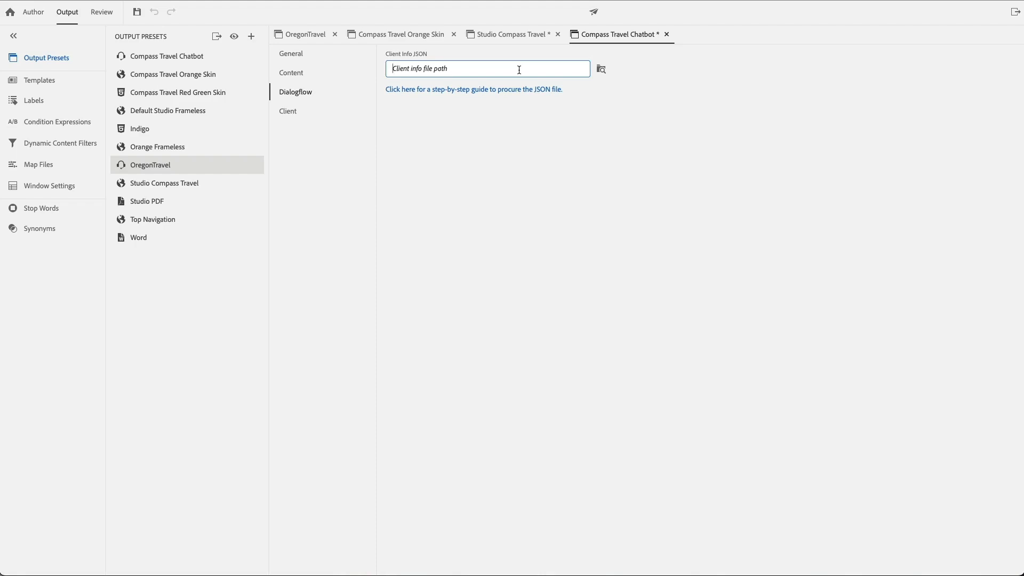
Save the open output presets, and compare the output options of Compass Travel Chatbot with those of Studio Compass Travel
key("super+s")
left_click(227, 54)
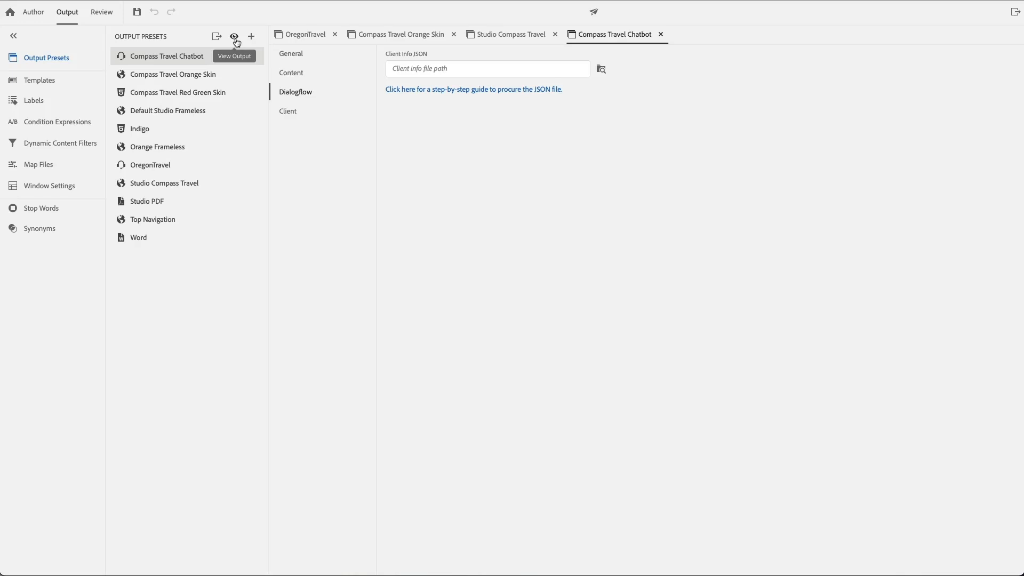
left_click(136, 185)
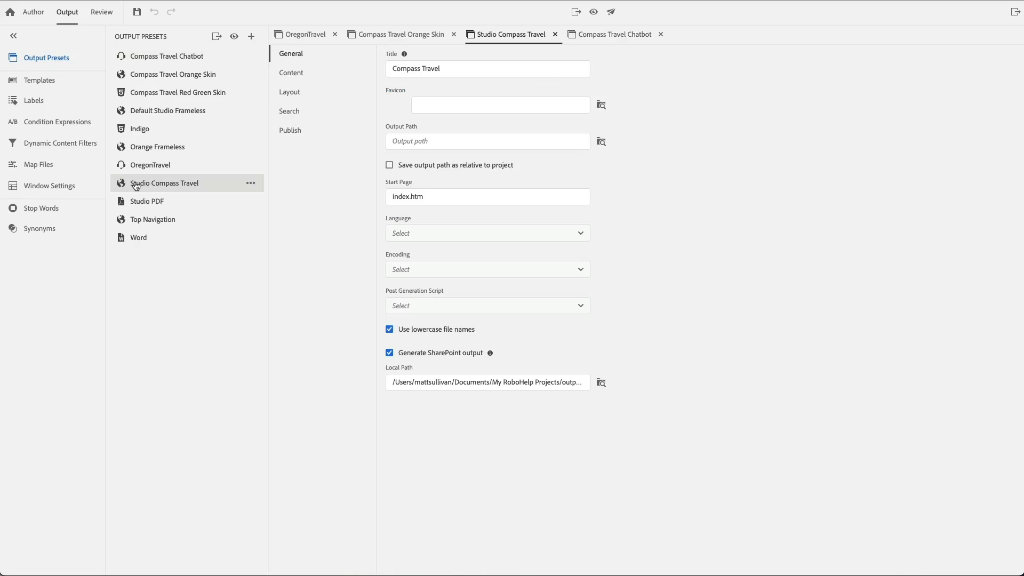
Copy the entire embed code from the Compass Travel Chatbot preset's Client settings
left_click(167, 56)
left_click(288, 112)
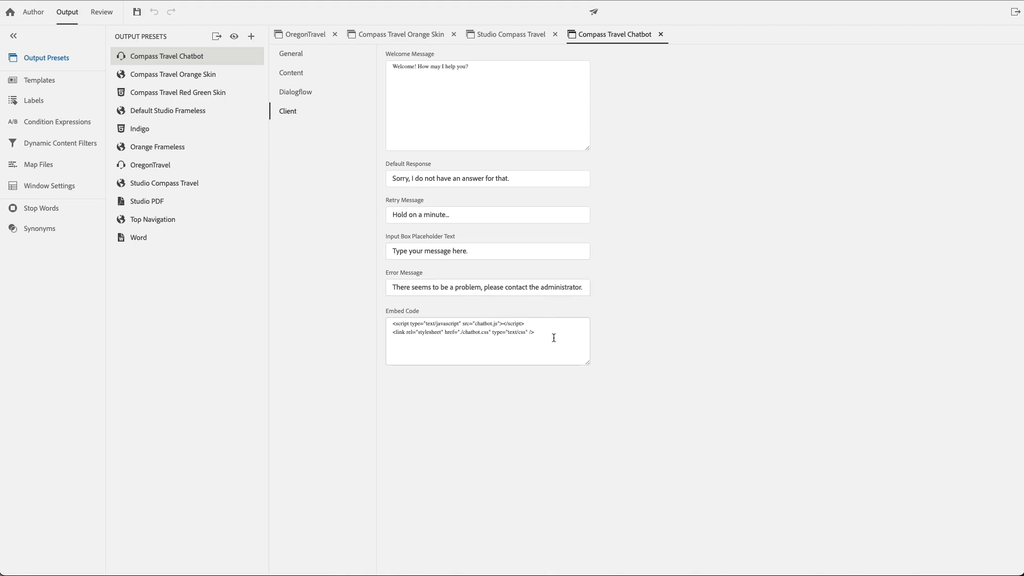
left_click_drag(553, 338, 356, 317)
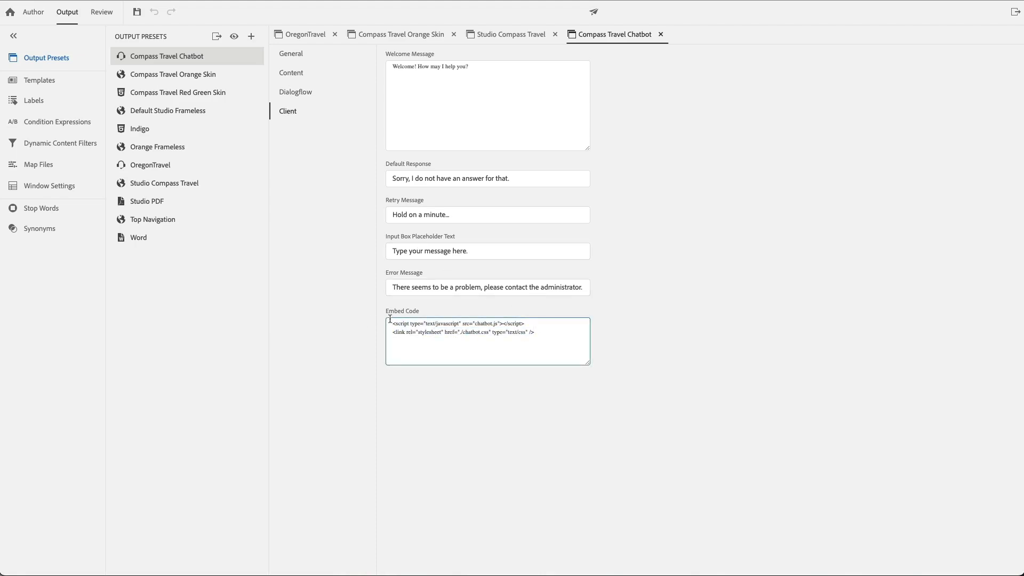
key("ctrl+a")
key("ctrl+c")
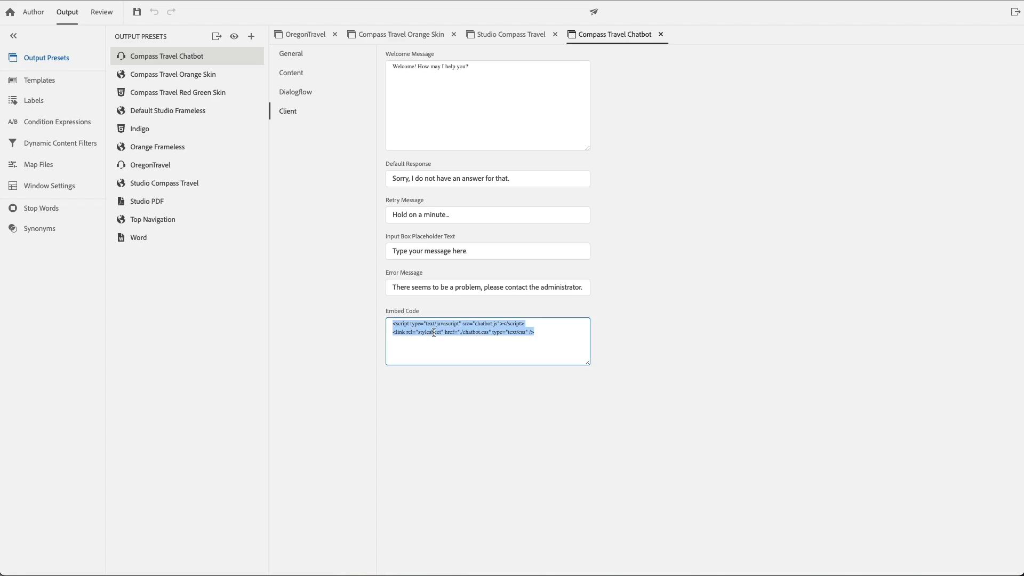
Open the Introduction topic from the project's authoring contents
left_click(33, 13)
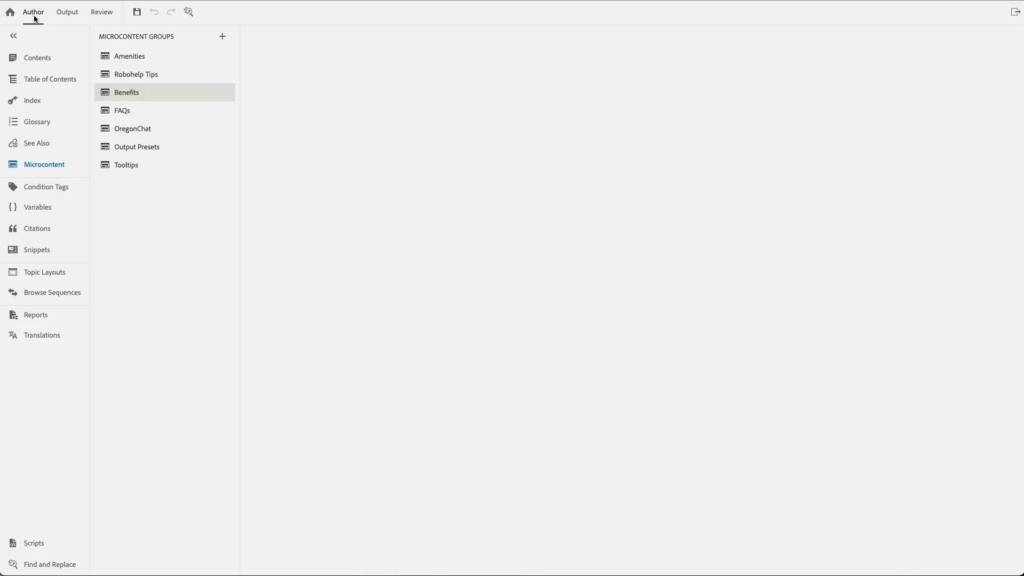
left_click(34, 19)
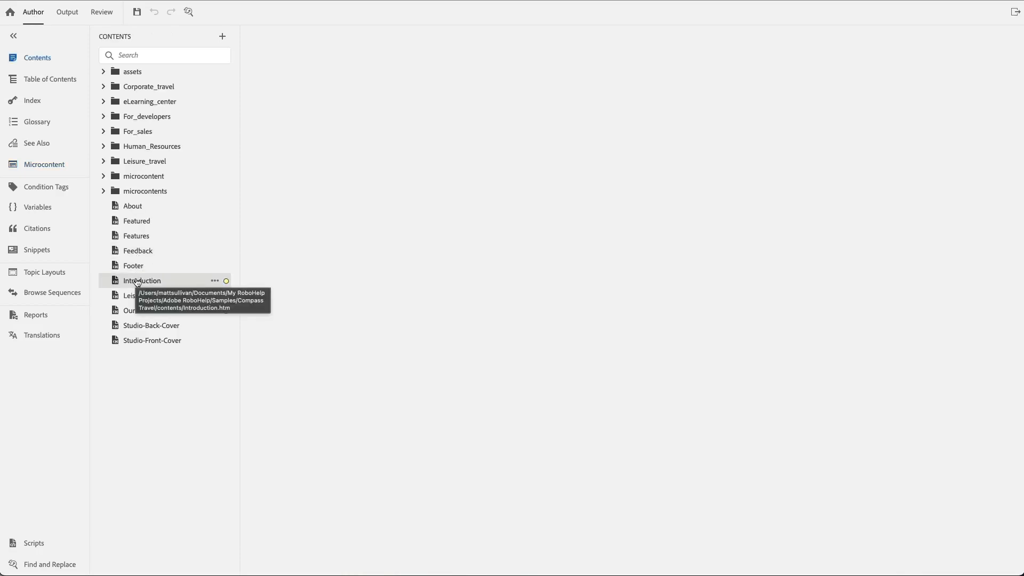
double_click(138, 281)
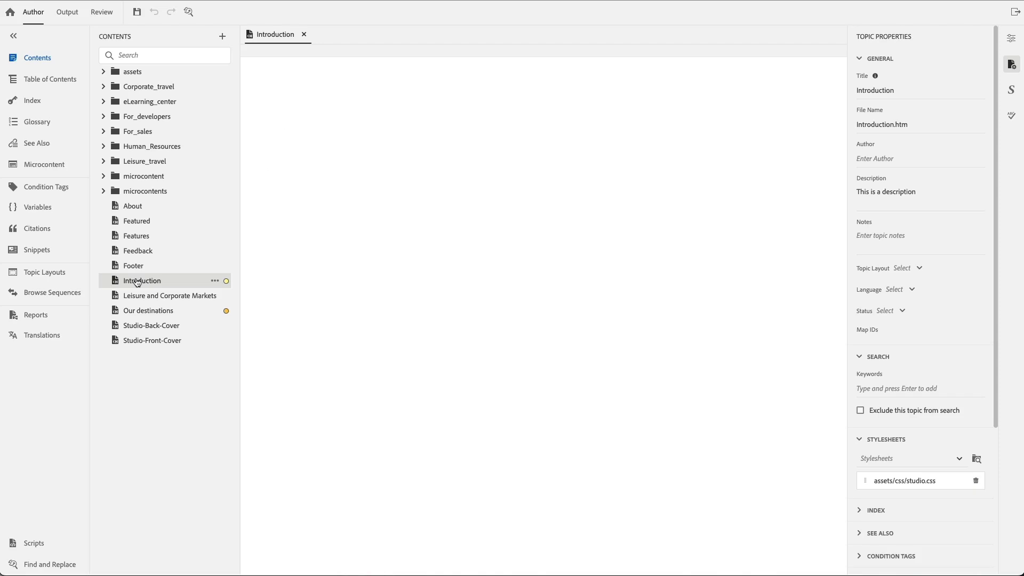
Paste the copied chatbot script and stylesheet code at the start of the head section in the Introduction topic's source, and save the topic
left_click(982, 11)
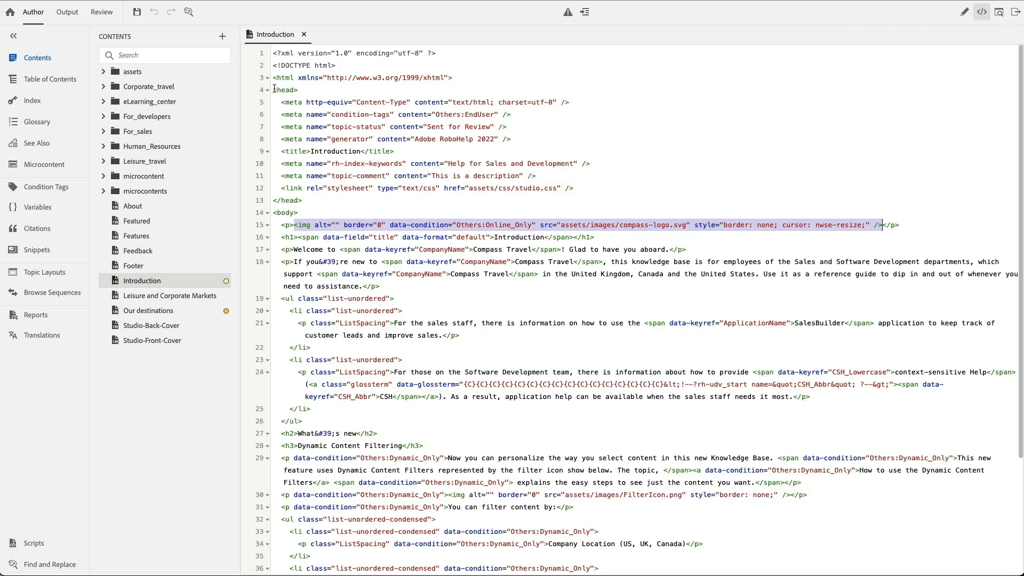
left_click_drag(273, 93, 301, 93)
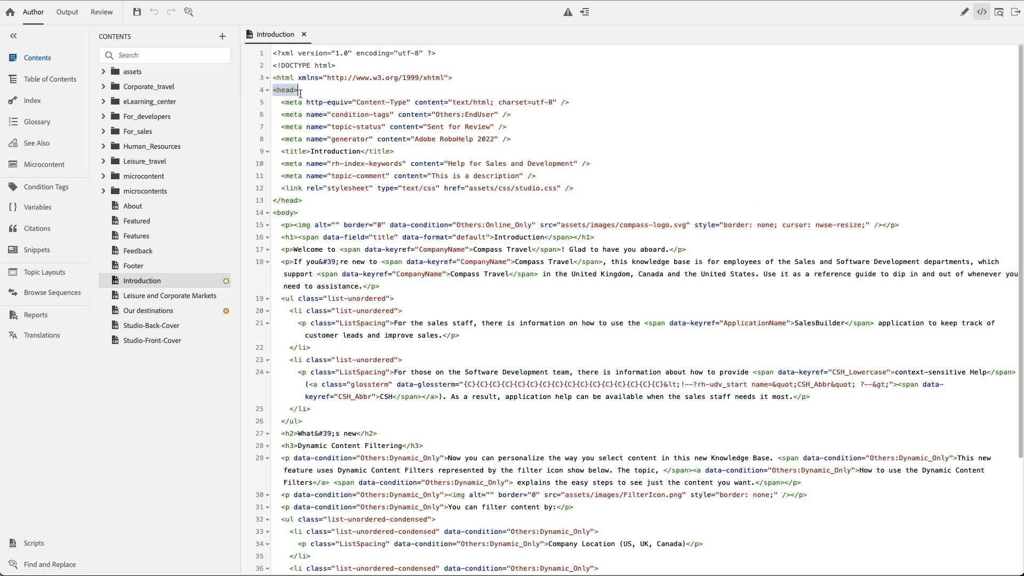
left_click(275, 104)
key("ctrl+v")
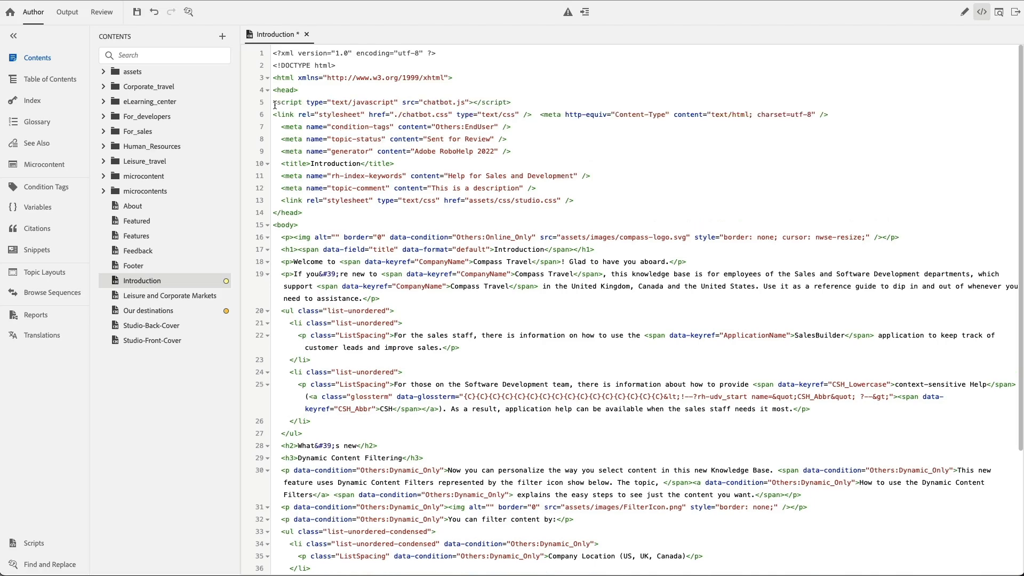
key("ctrl+s")
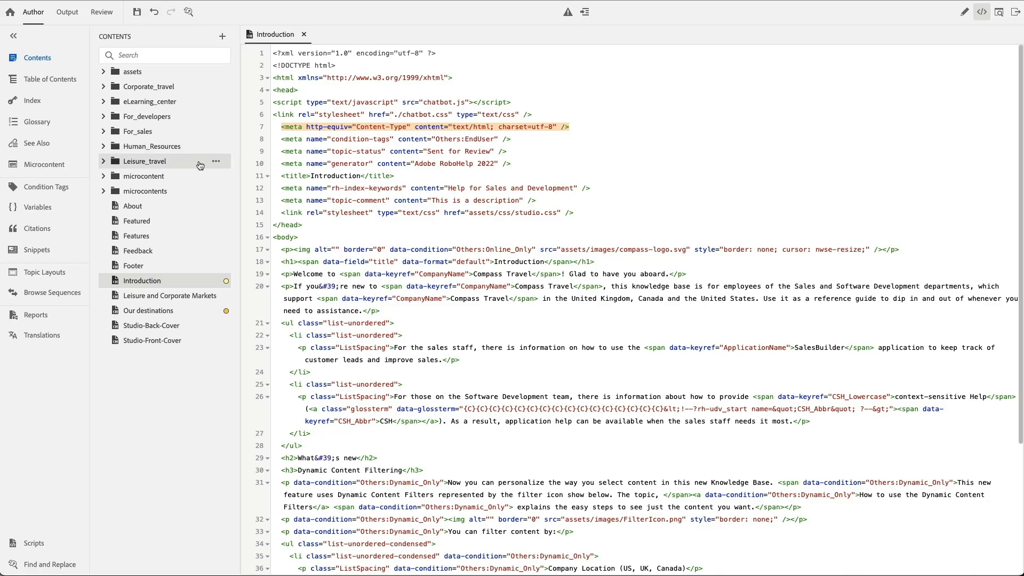
Add the chatbot.js script and ./chatbot.css stylesheet lines at the start of the head section in the Studio topic layout's source
left_click(35, 275)
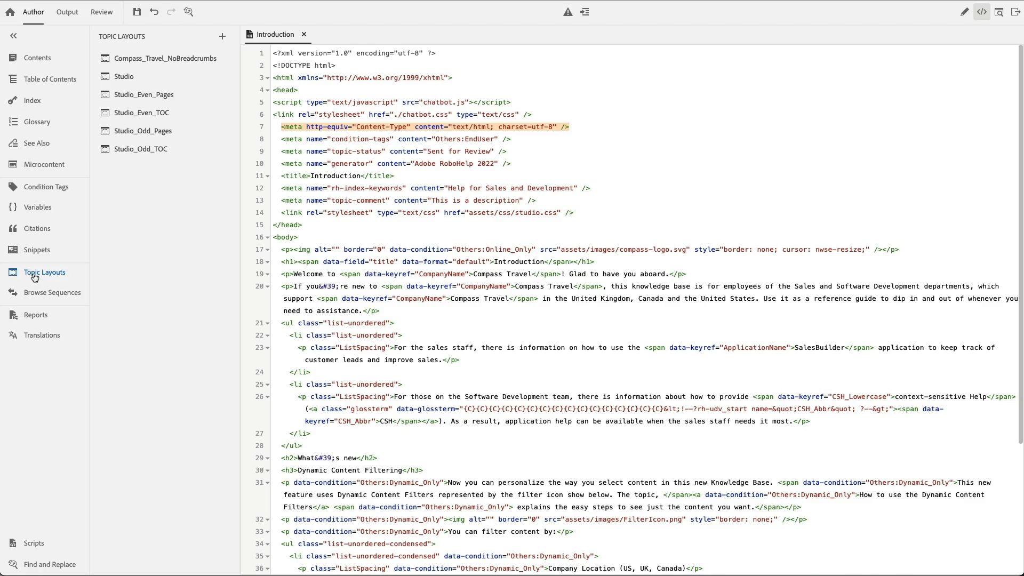
double_click(124, 79)
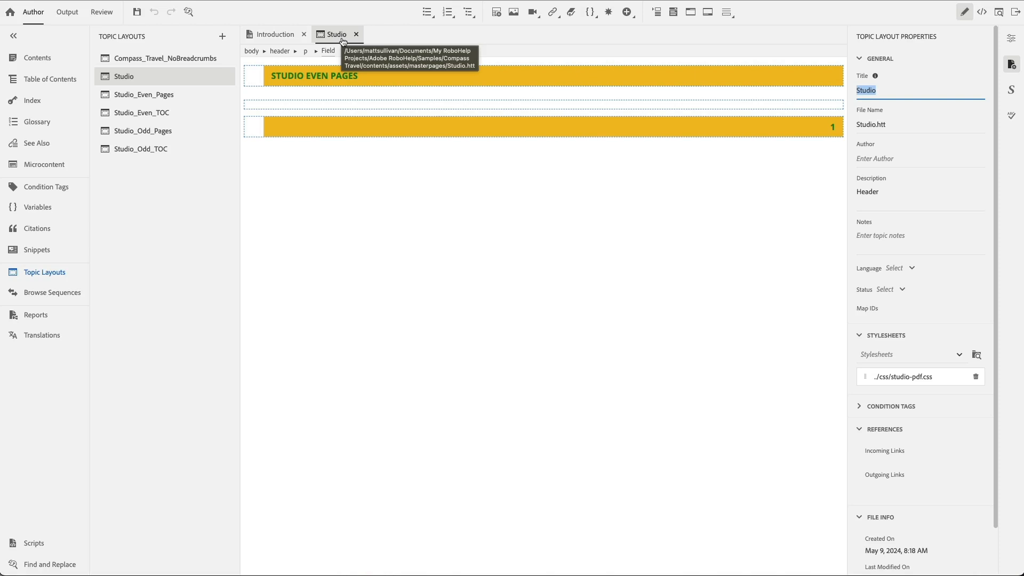
left_click(982, 12)
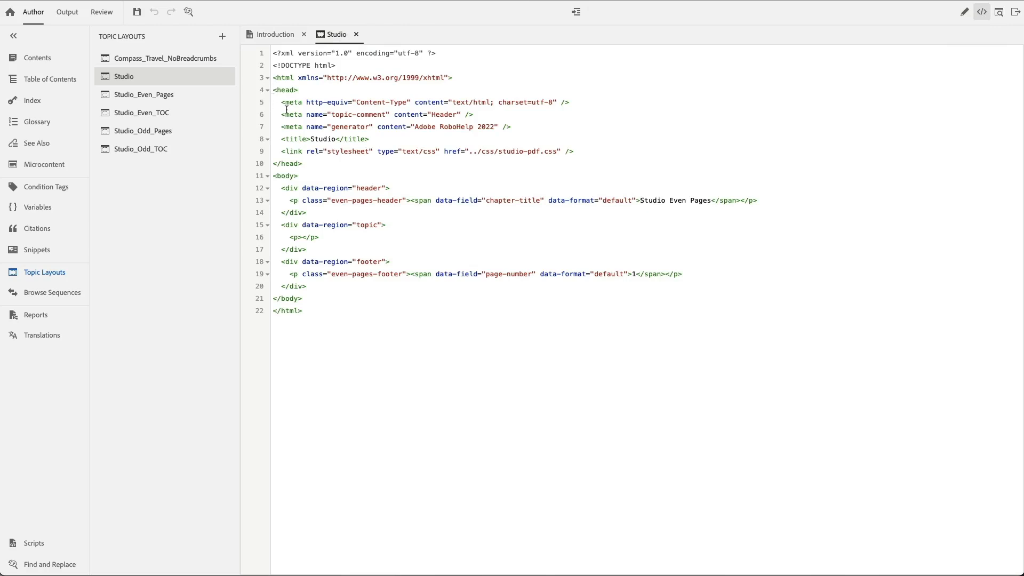
type("<script type=\"text/javascript\" src=\"chatbot.js\"></script> <link rel=\"stylesheet\" href=\"./chatbot.css\" type=\"text/css\" />")
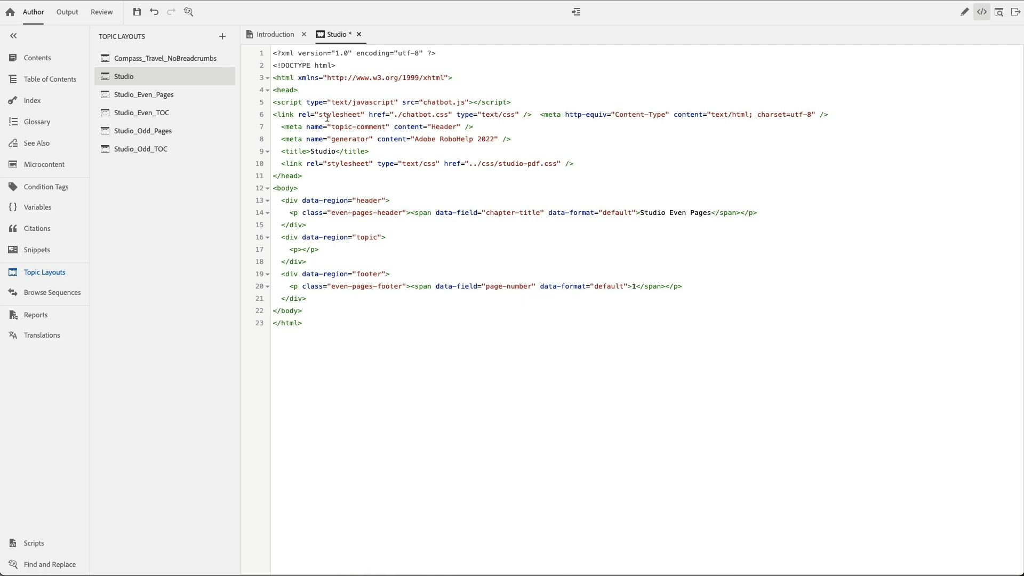
key("Return")
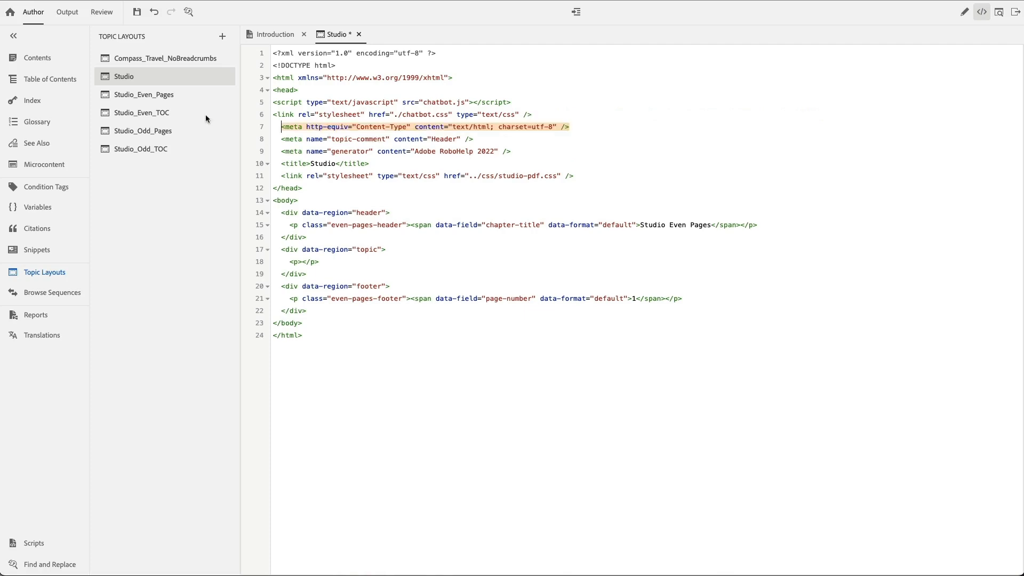
left_click_drag(325, 119, 441, 118)
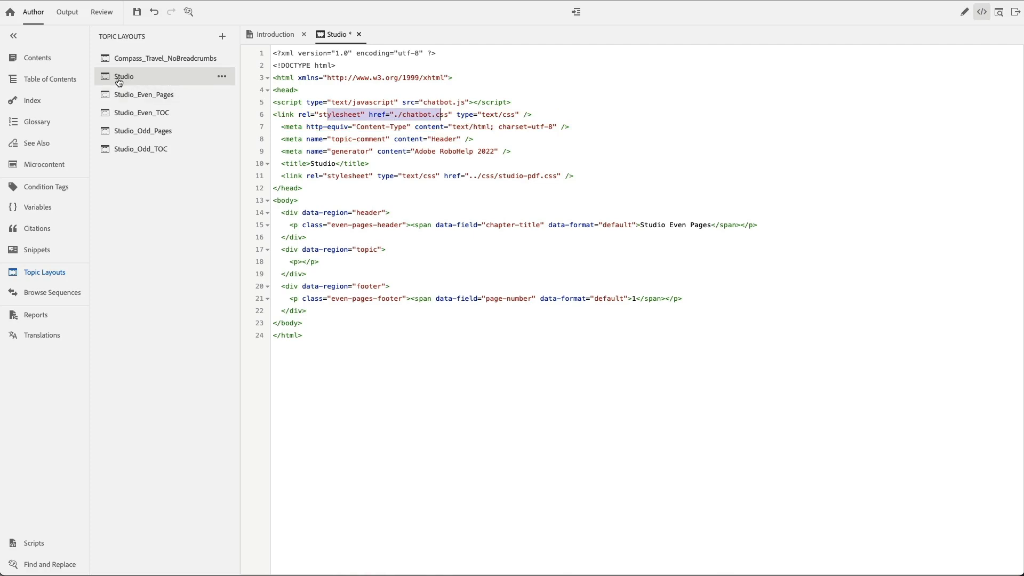
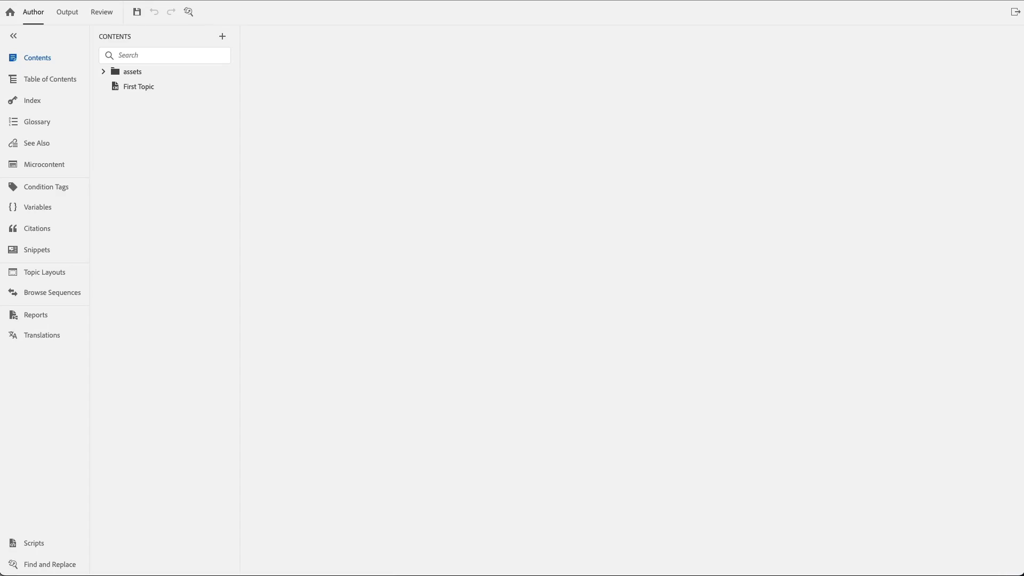
Open First Topic in the fresh project, and check the Default table of contents and the microcontent groups
double_click(128, 88)
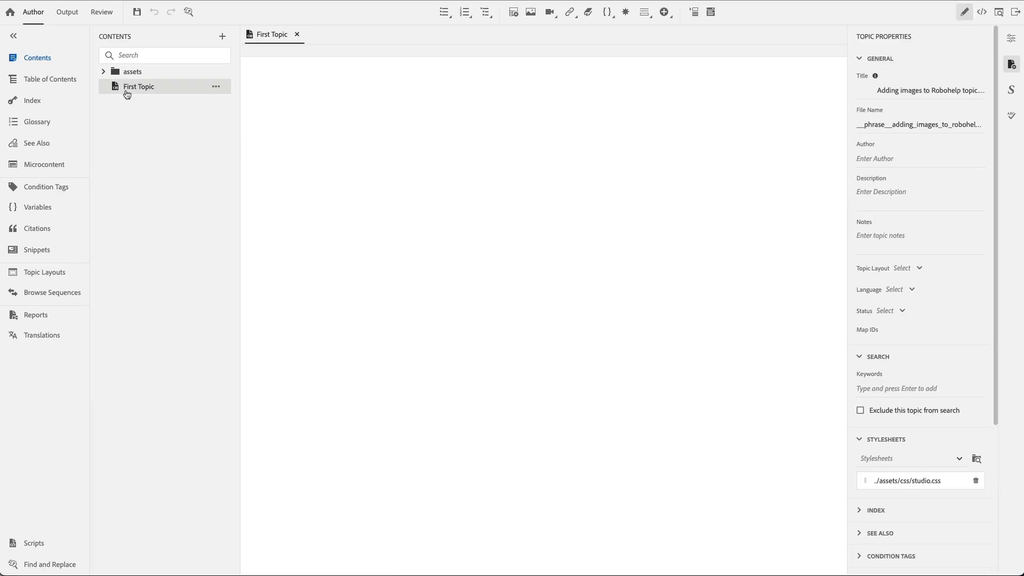
left_click(65, 80)
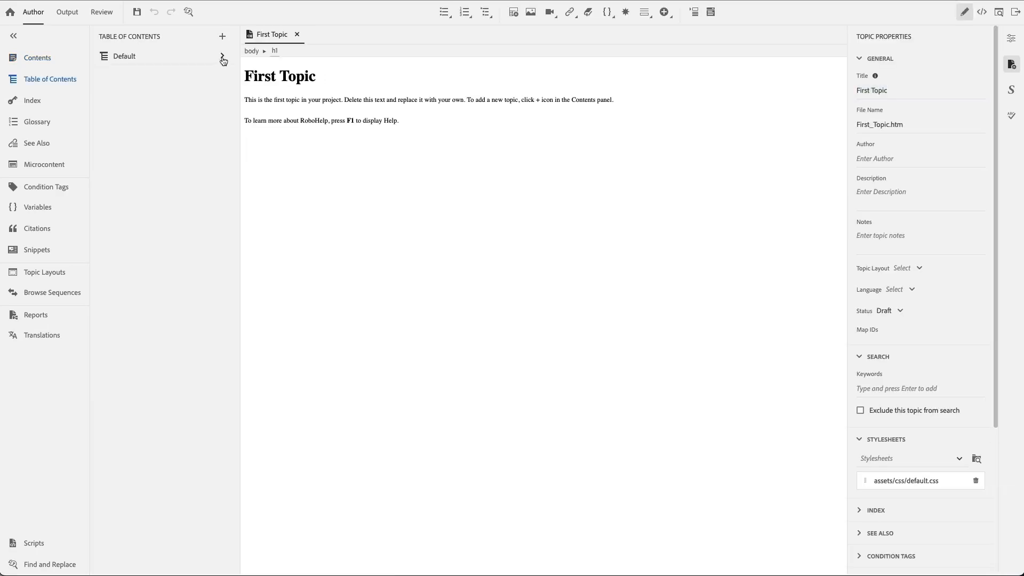
left_click(222, 57)
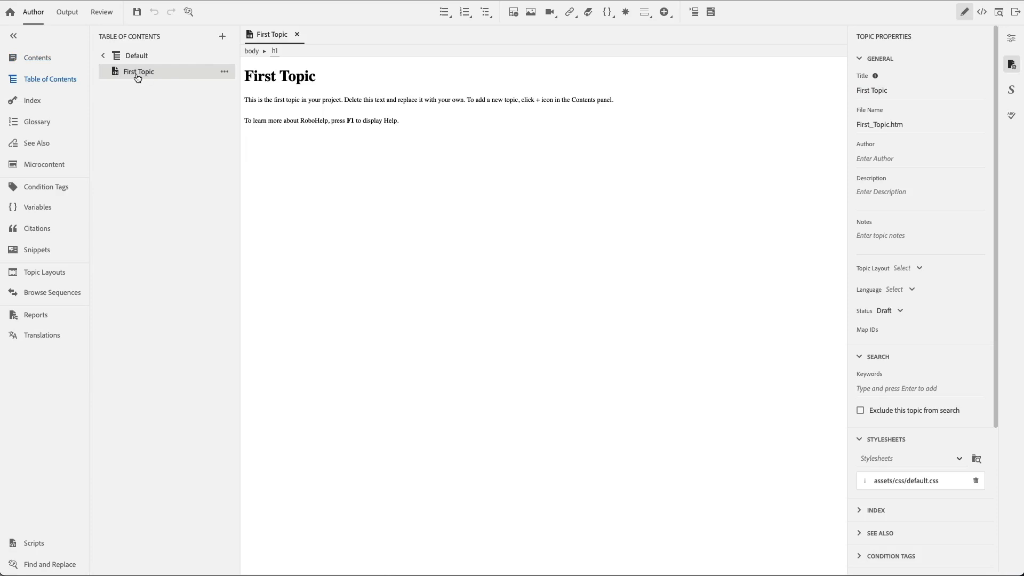
left_click(39, 167)
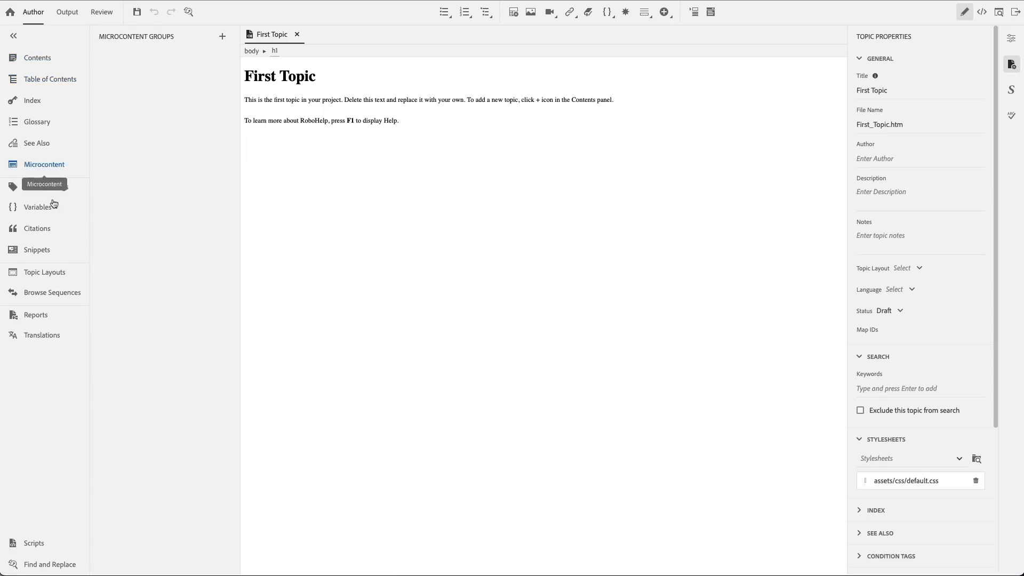
Delete the eBook, Knowledge Base, PDF and Word Document output presets from the project
left_click(68, 12)
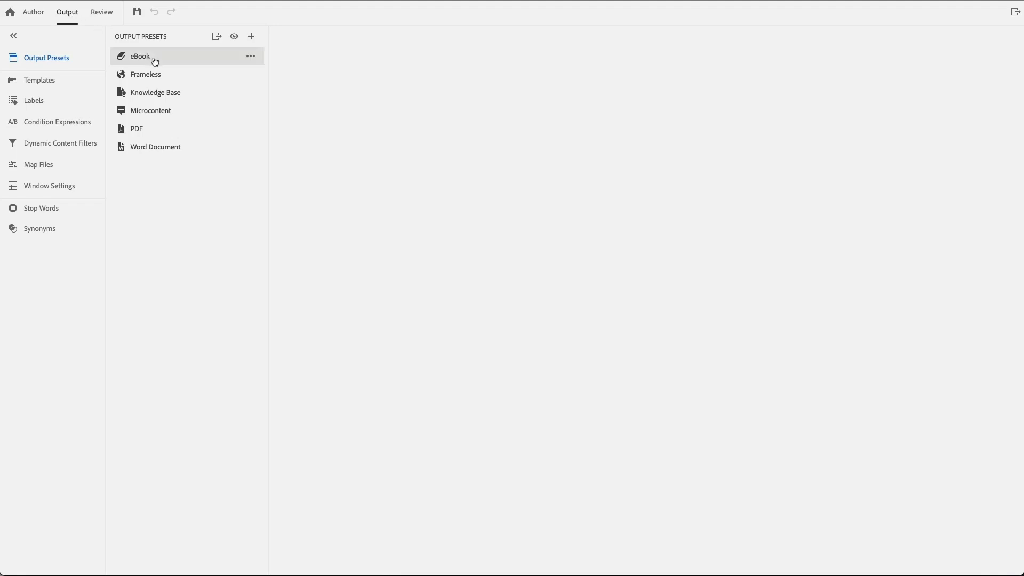
left_click(250, 56)
left_click(301, 190)
key("Return")
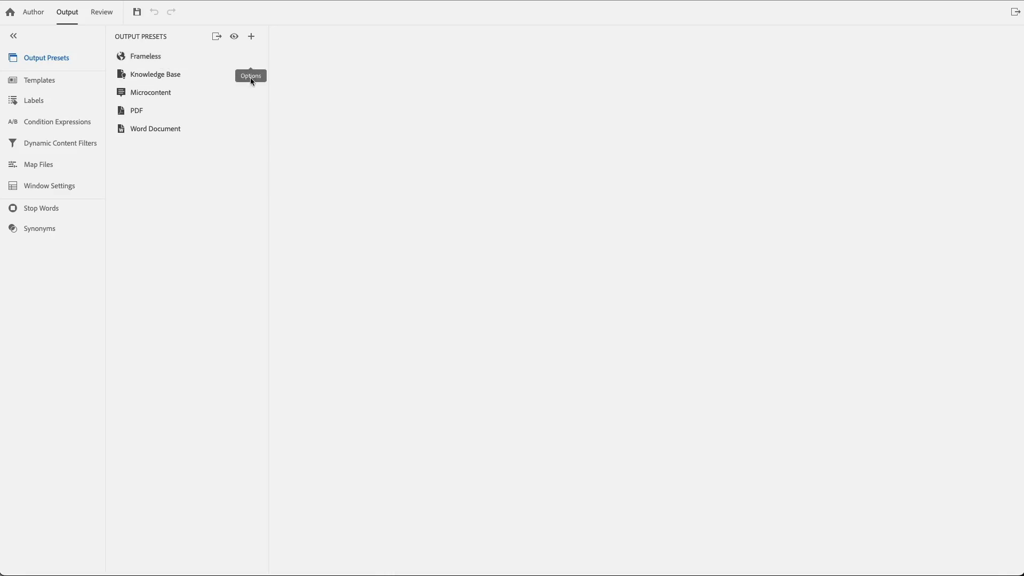
left_click(251, 74)
left_click(290, 208)
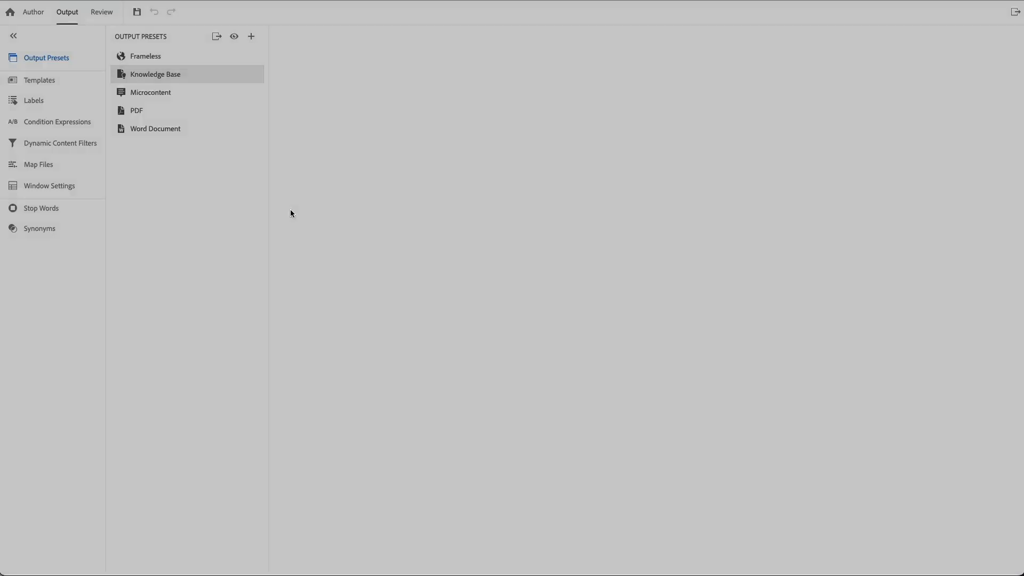
key("Return")
left_click(251, 92)
left_click(294, 226)
left_click(540, 305)
left_click(251, 93)
left_click(293, 227)
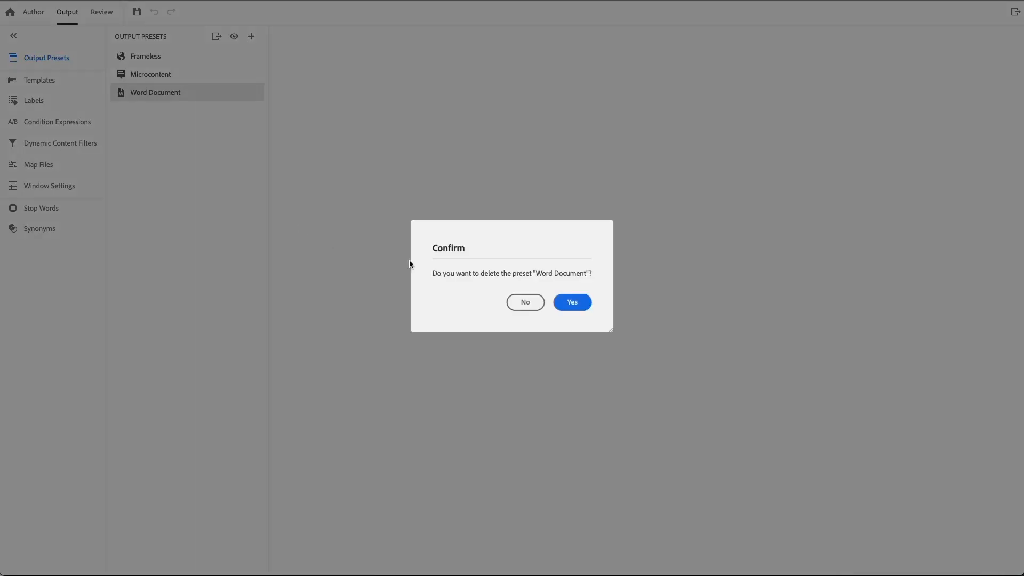
left_click(567, 305)
Create a new output preset of type Chatbot named Chatbot
left_click(251, 36)
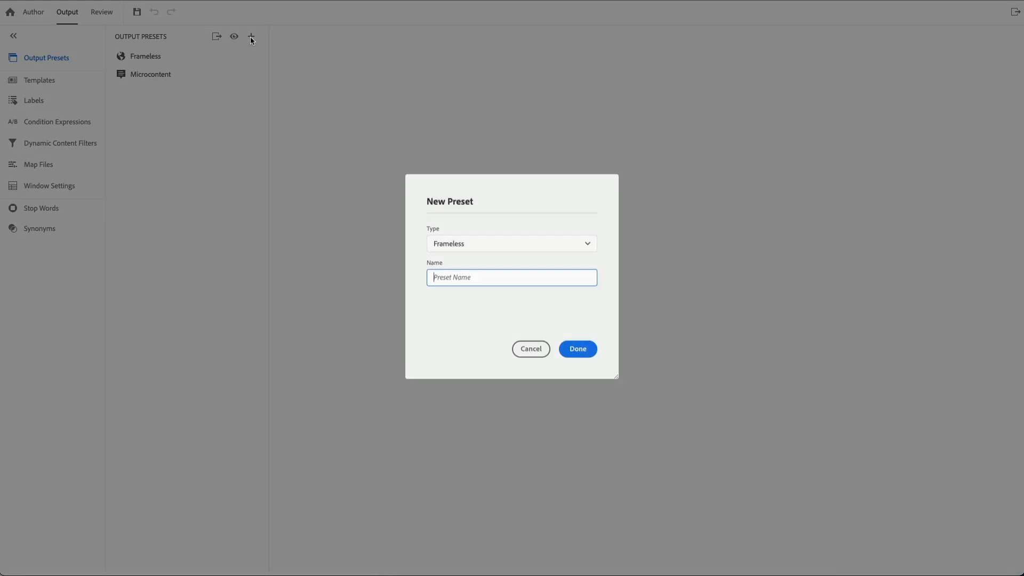
left_click(516, 245)
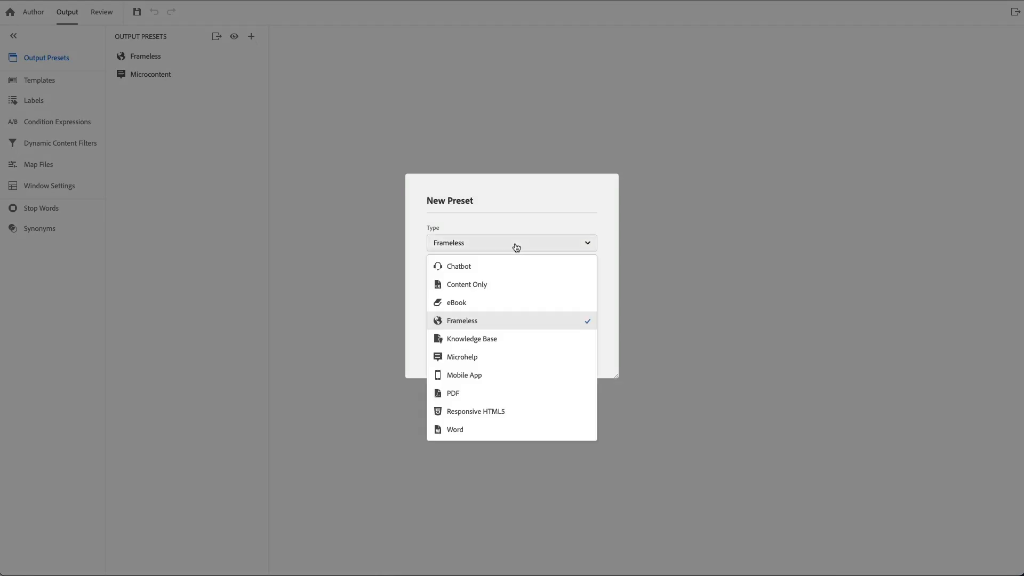
left_click(502, 269)
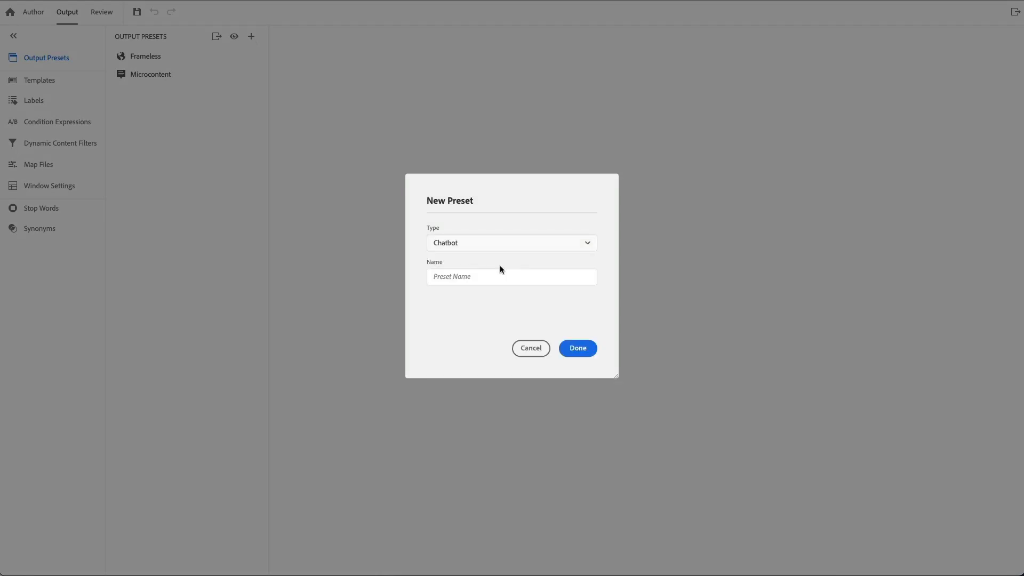
left_click(501, 279)
type("Cha")
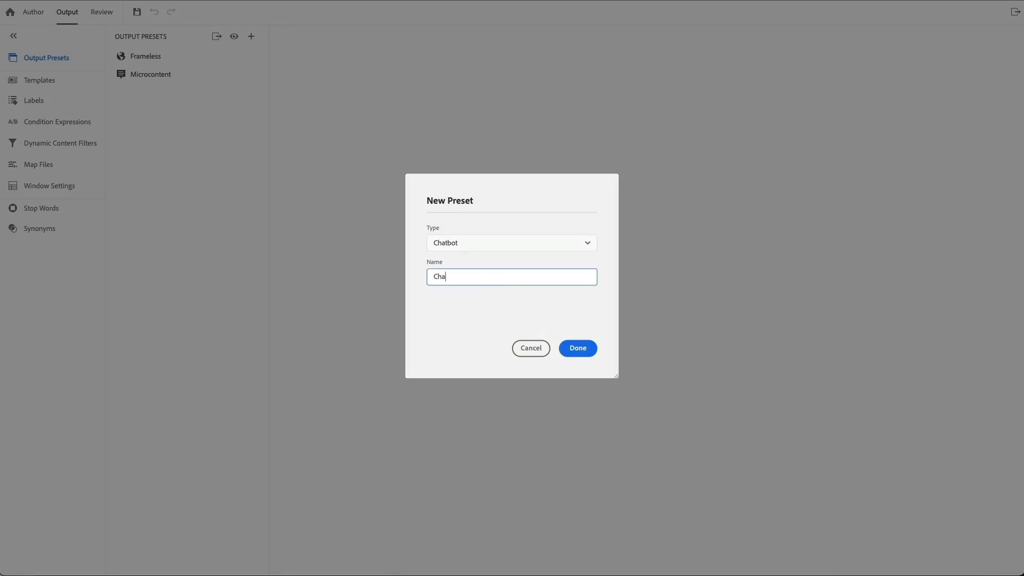
type("tbot")
left_click(580, 348)
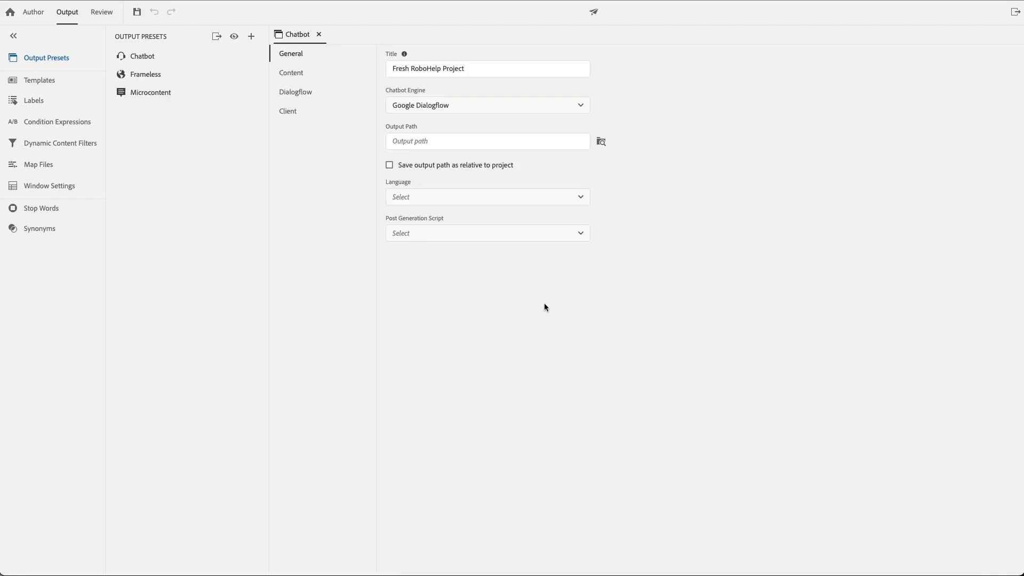
Set the Chatbot preset's engine to Google Dialogflow and choose an output folder within My RoboHelp Projects
left_click(484, 110)
left_click(481, 123)
left_click(602, 143)
left_click(828, 506)
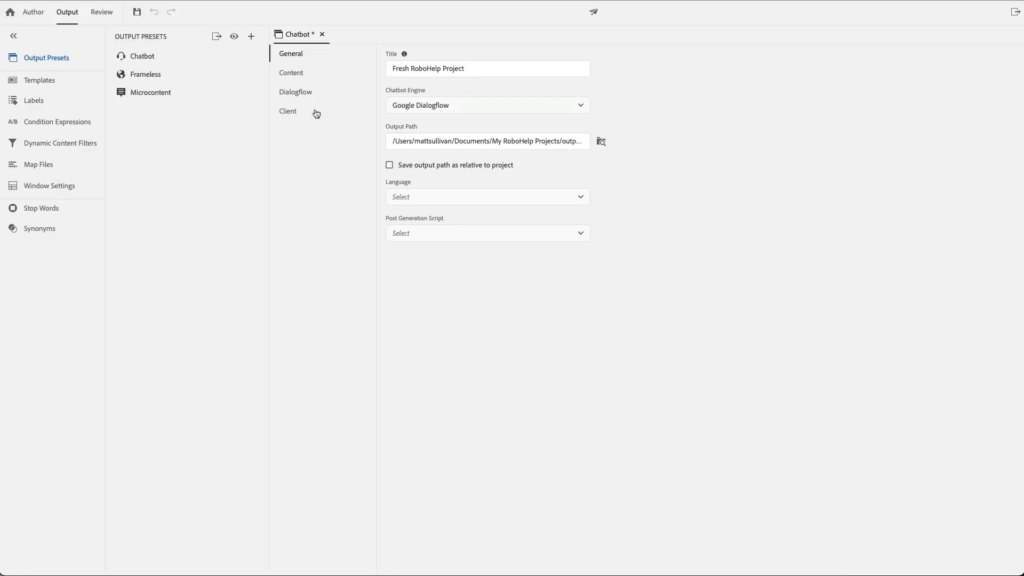
Check the Chatbot preset's microcontent group choices, and create a microcontent group titled MC Group in the authoring area
left_click(291, 77)
left_click(563, 74)
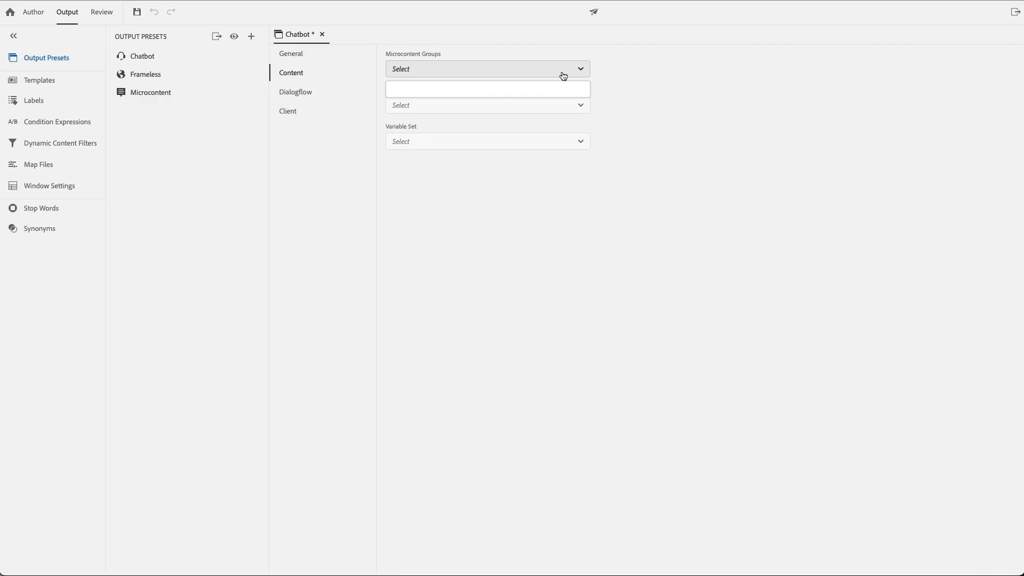
left_click(33, 13)
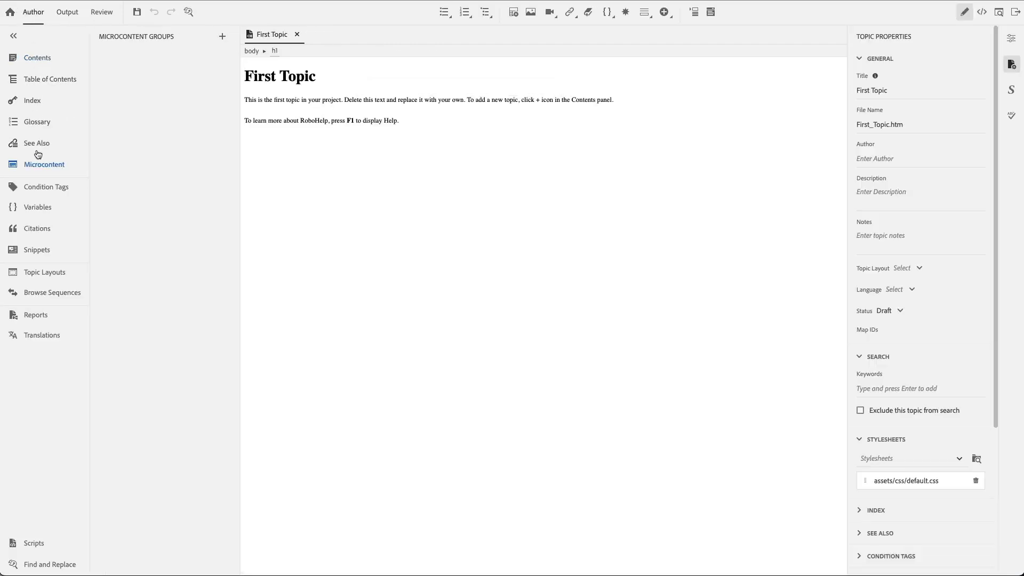
left_click(41, 170)
left_click(42, 170)
left_click(223, 38)
type("MC ")
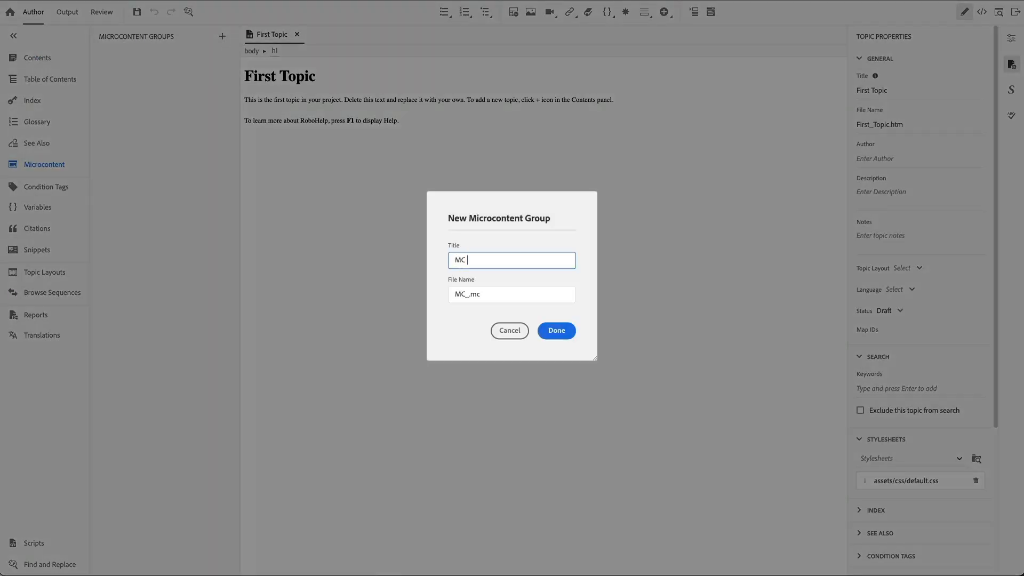
type("Group")
left_click(559, 331)
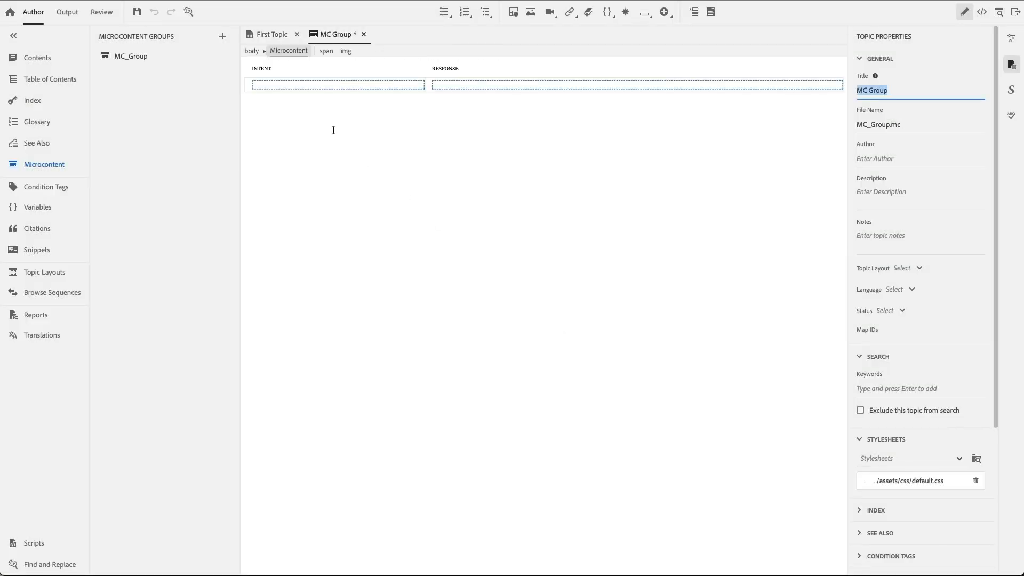
Enter the intent "What is an intent" with the response "An intent is often a question that the user needs answered."
left_click(302, 85)
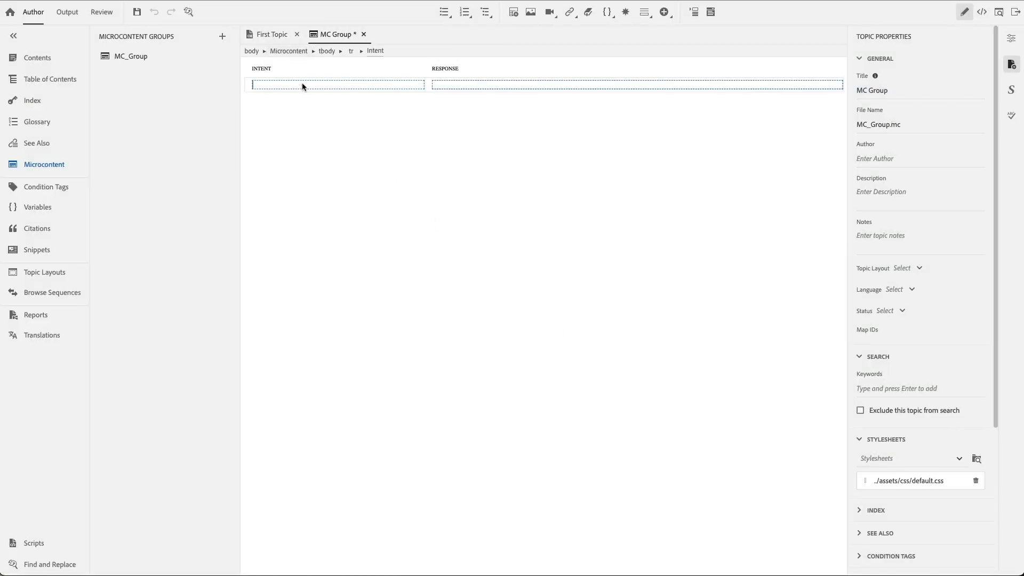
type("What is an intent")
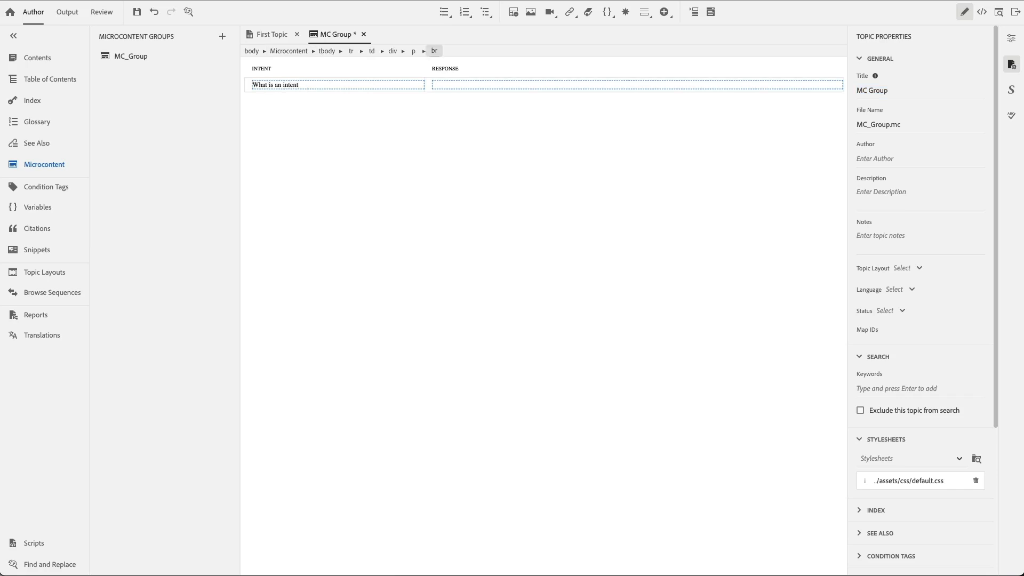
type("An intent is often a question that t")
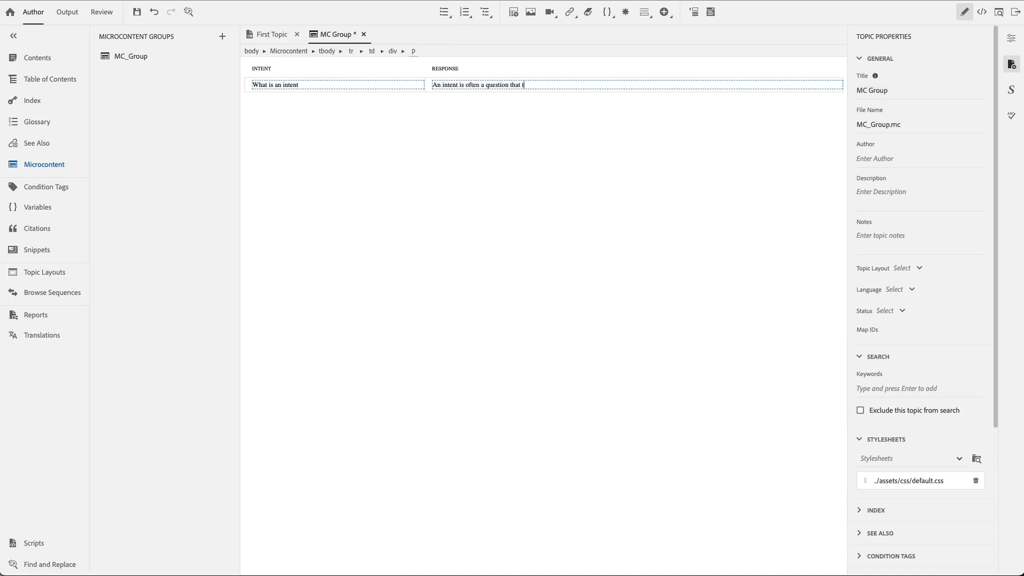
type("he user needs answered.")
Add an intent "What is a microcontent group?" below the existing one, and add a question mark to the end of the first intent
right_click(303, 84)
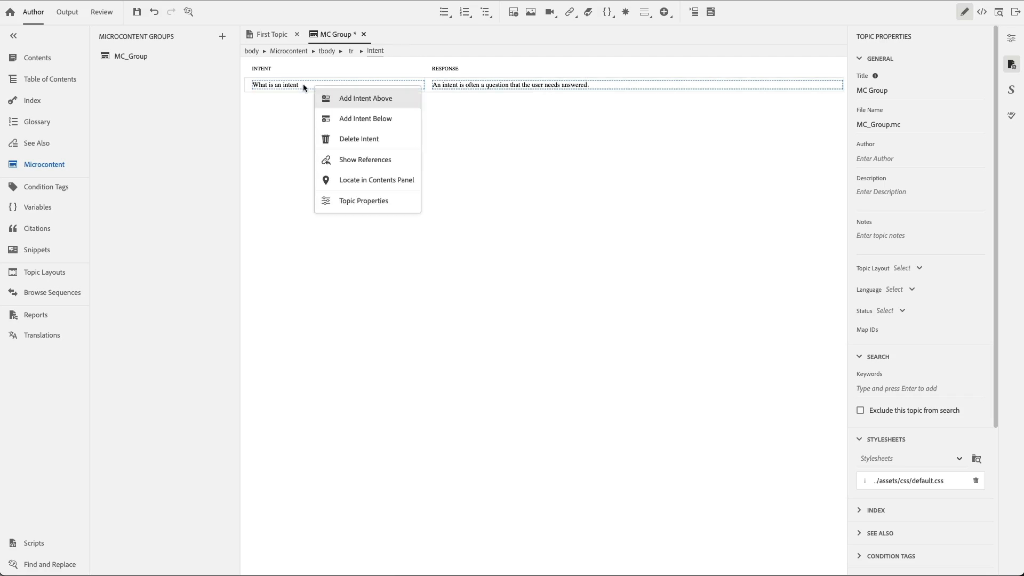
left_click(360, 118)
type("What is a microcontent group?")
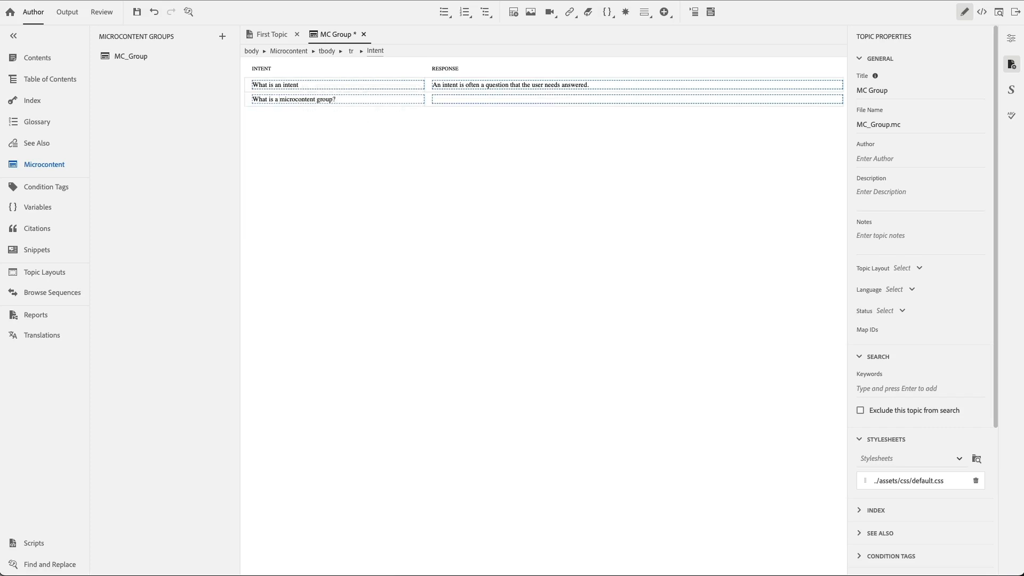
left_click(300, 84)
type("?")
Enter the second intent's response "A microcontent group is a collection of intents, with specific responses." and save the microcontent group
left_click(456, 99)
type("A microcontent group is a")
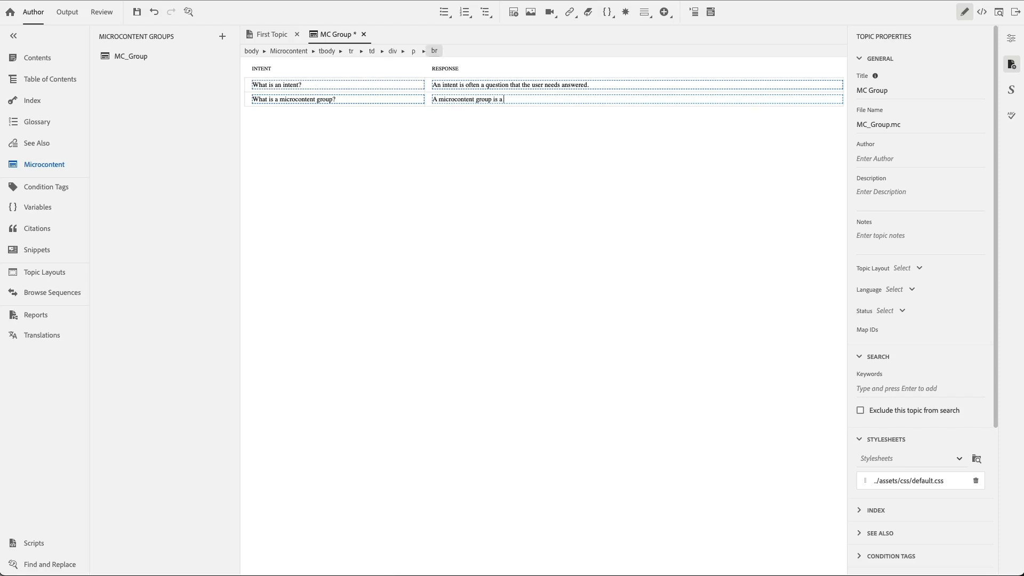
type(" collection of intents, with specific responses.")
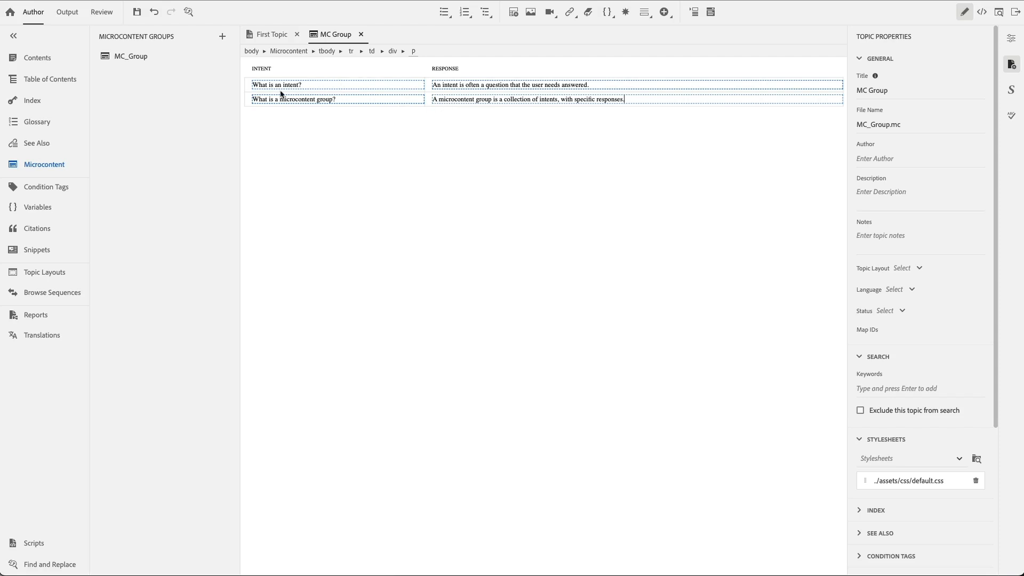
Look through the assets and microcontent folders in the project contents to find where the MC Group file is stored
left_click(31, 60)
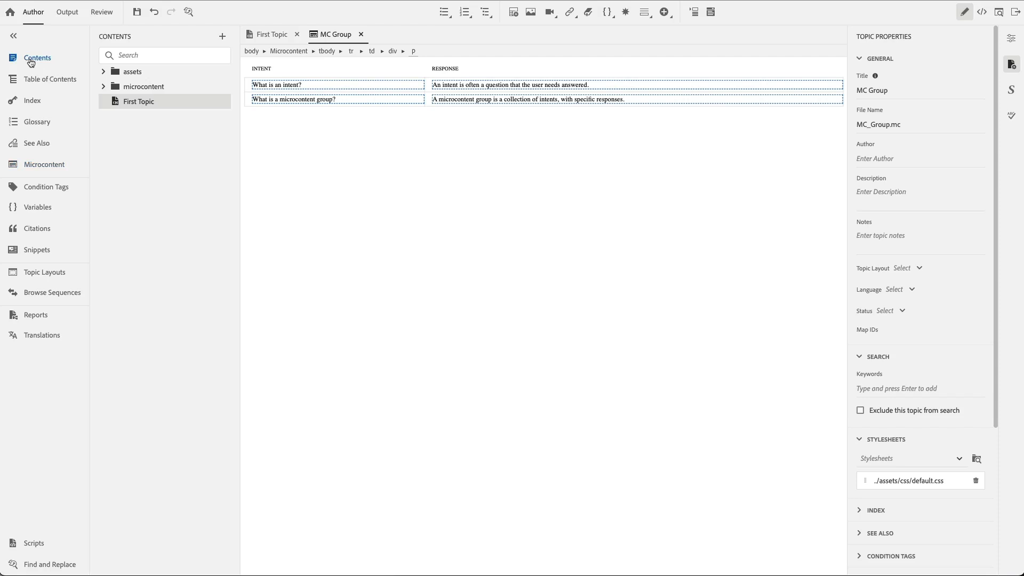
left_click(104, 71)
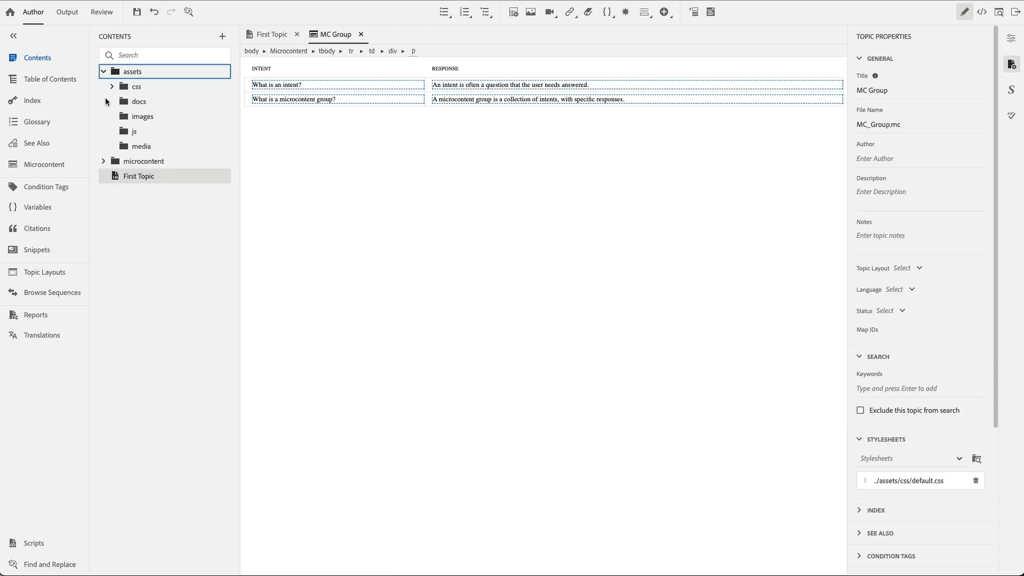
left_click(104, 162)
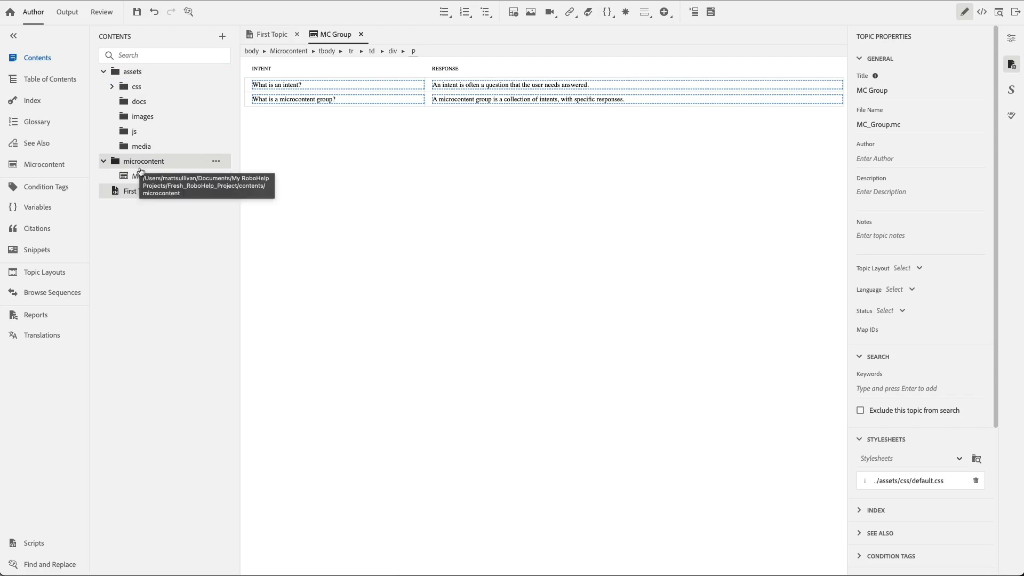
left_click(142, 165)
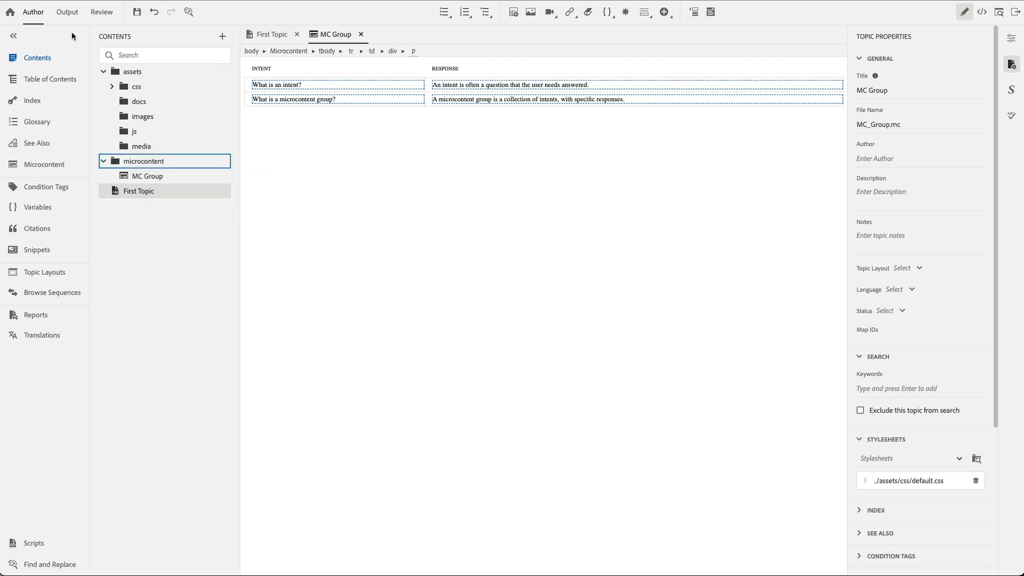
Reopen the Chatbot output preset to refresh its choices, and select MC_Group as its microcontent group
left_click(66, 12)
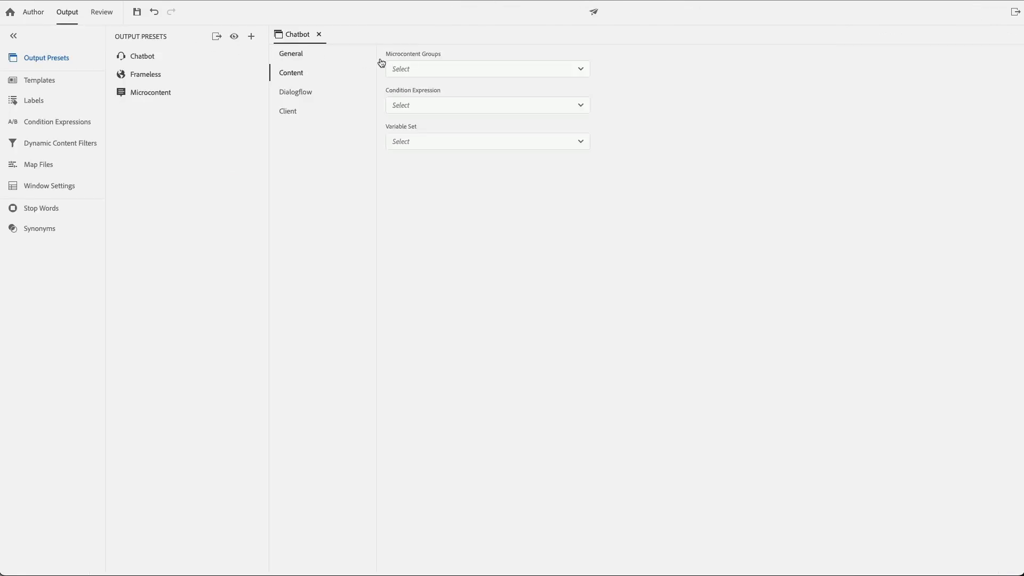
left_click(444, 71)
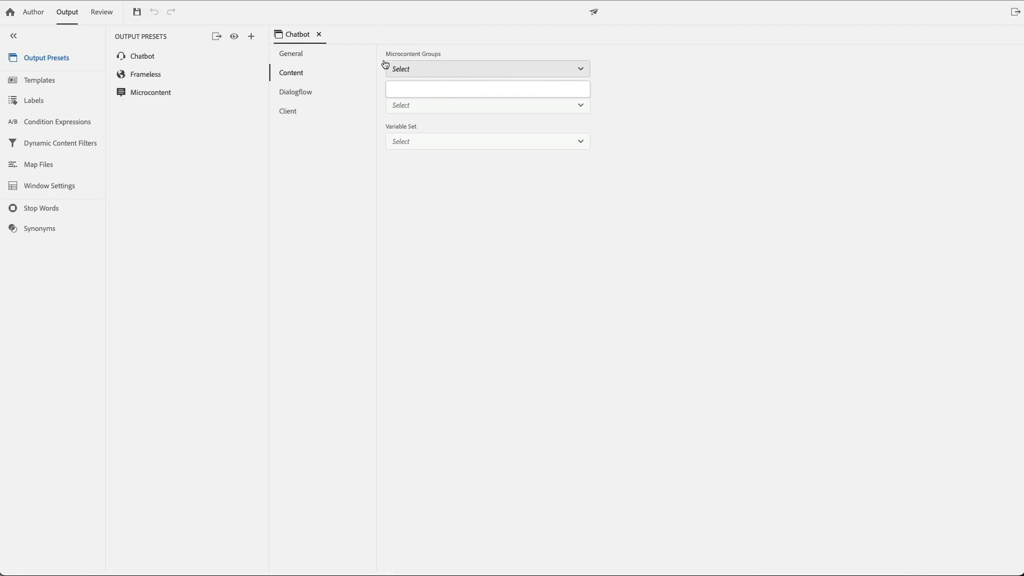
left_click(319, 34)
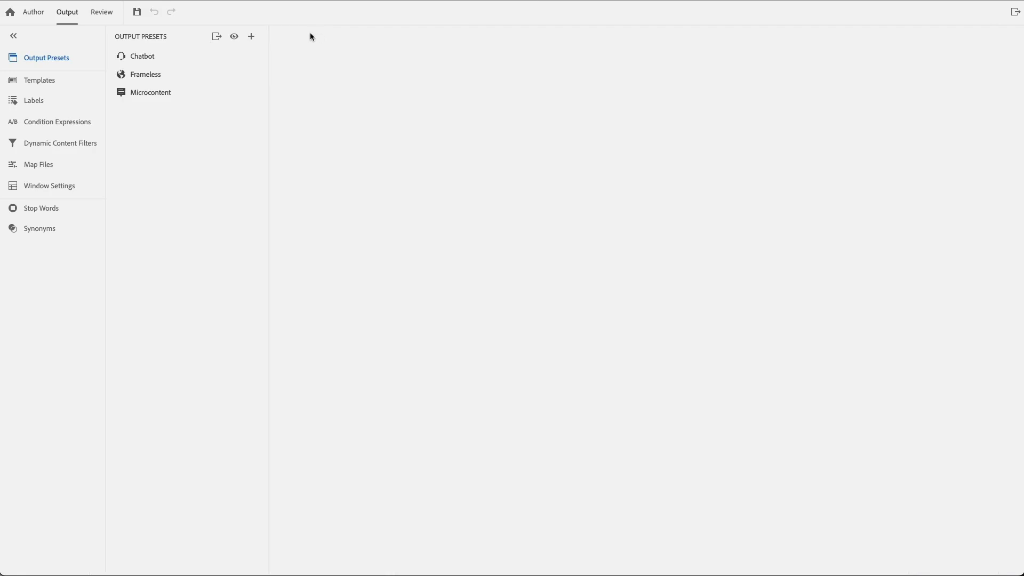
double_click(141, 59)
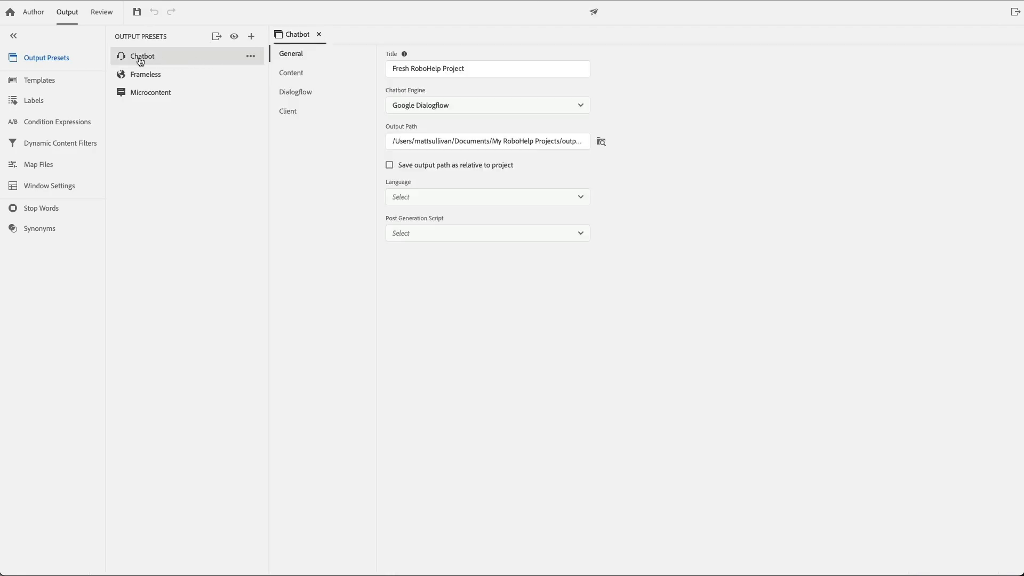
left_click(295, 75)
left_click(527, 74)
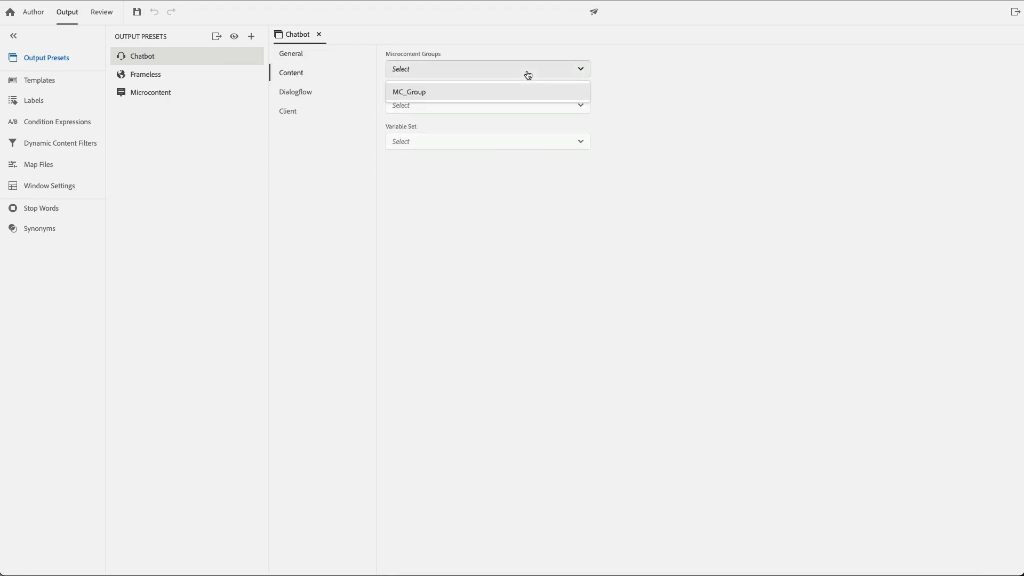
left_click(512, 99)
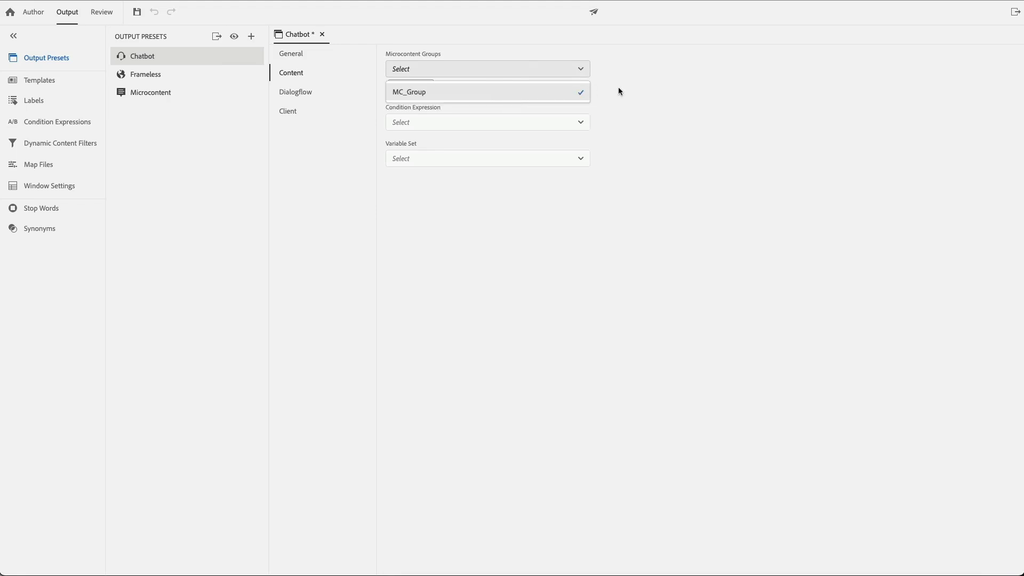
Check the Chatbot preset's Dialogflow and client settings, including the embed code, and save the preset
left_click(300, 94)
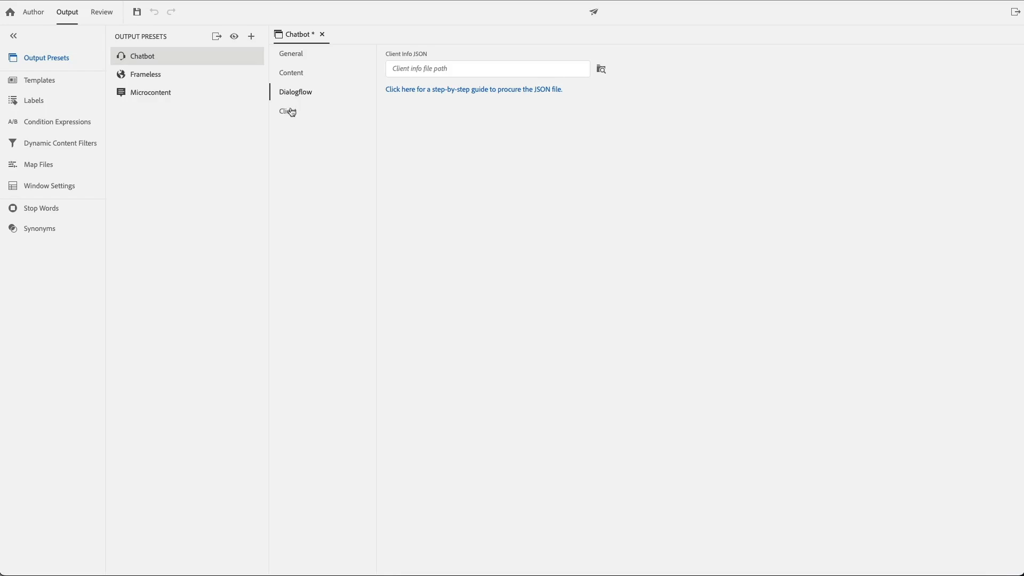
left_click(288, 112)
left_click_drag(546, 335, 394, 323)
left_click(394, 323)
key("ctrl+s")
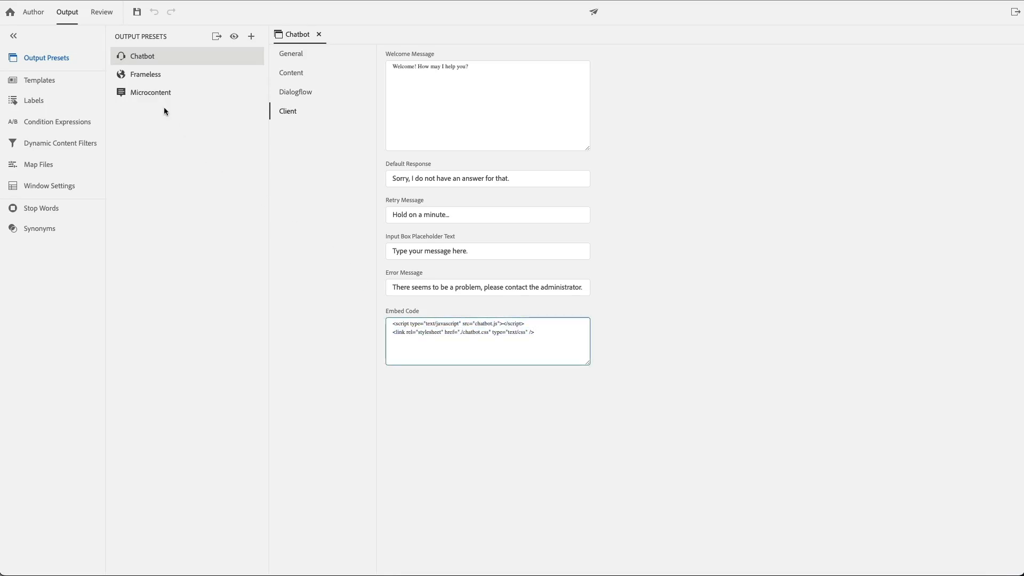
Open the Frameless output preset and toggle the inclusion of the index in its content settings
double_click(140, 79)
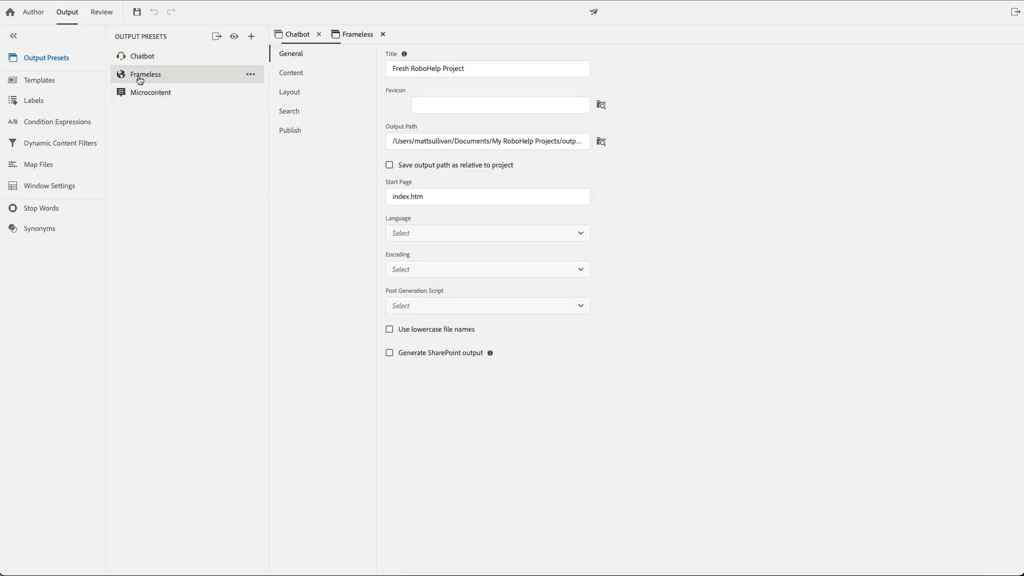
left_click(292, 73)
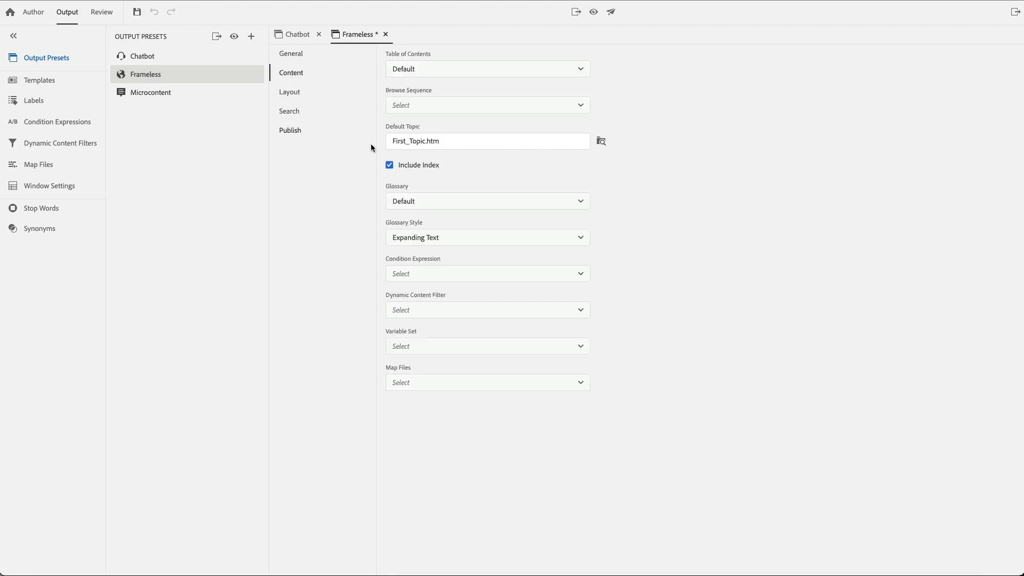
left_click(390, 167)
Create a frameless template named Studio_demo from the Studio design and apply it to the Frameless preset's layout
left_click(290, 95)
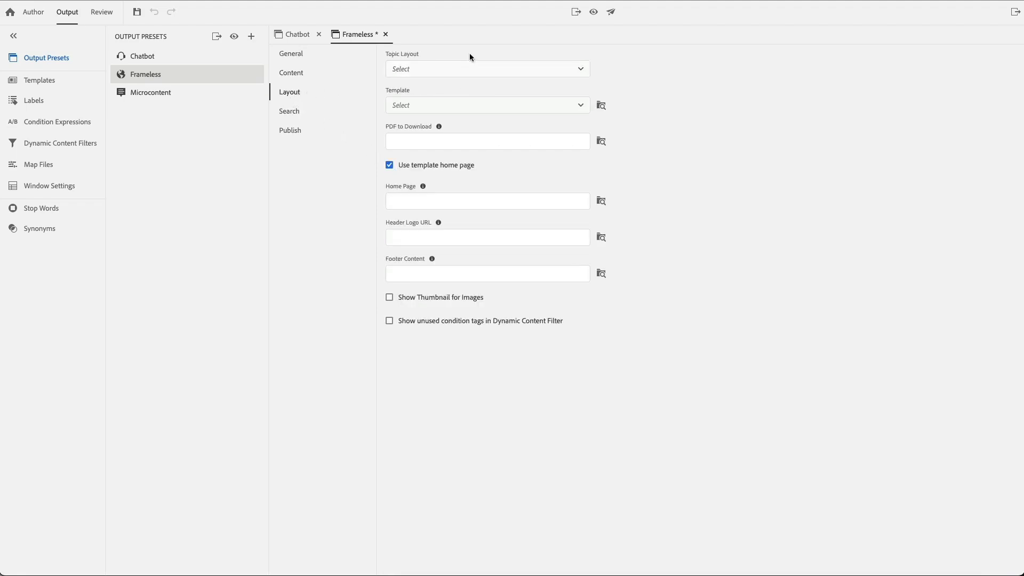
left_click(583, 111)
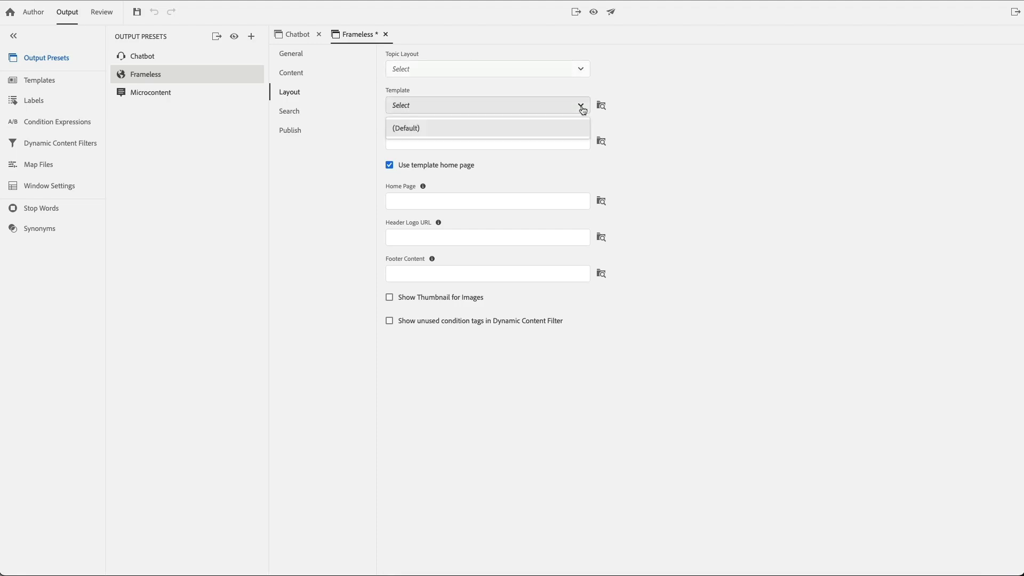
left_click(584, 110)
left_click(602, 106)
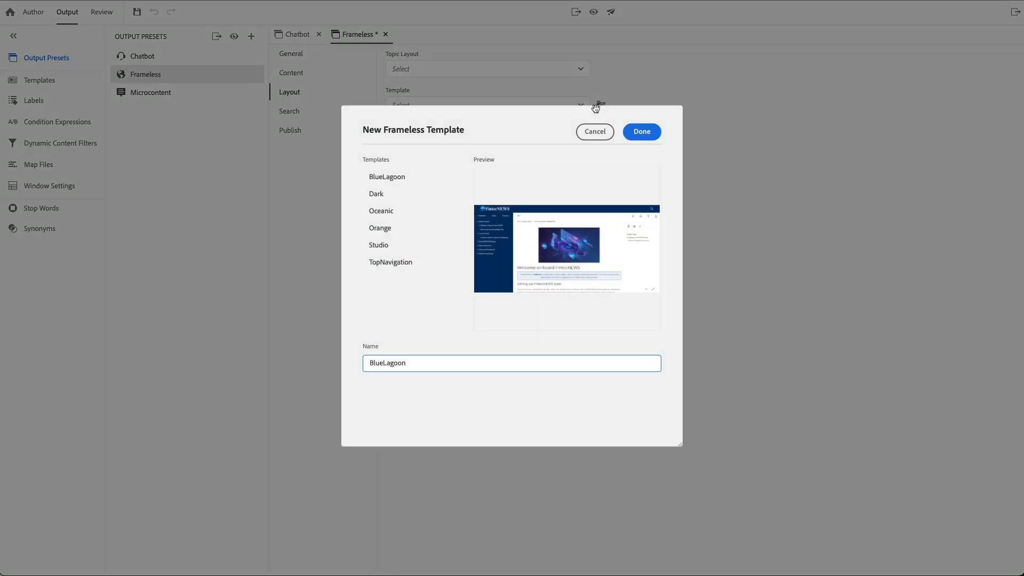
left_click(379, 246)
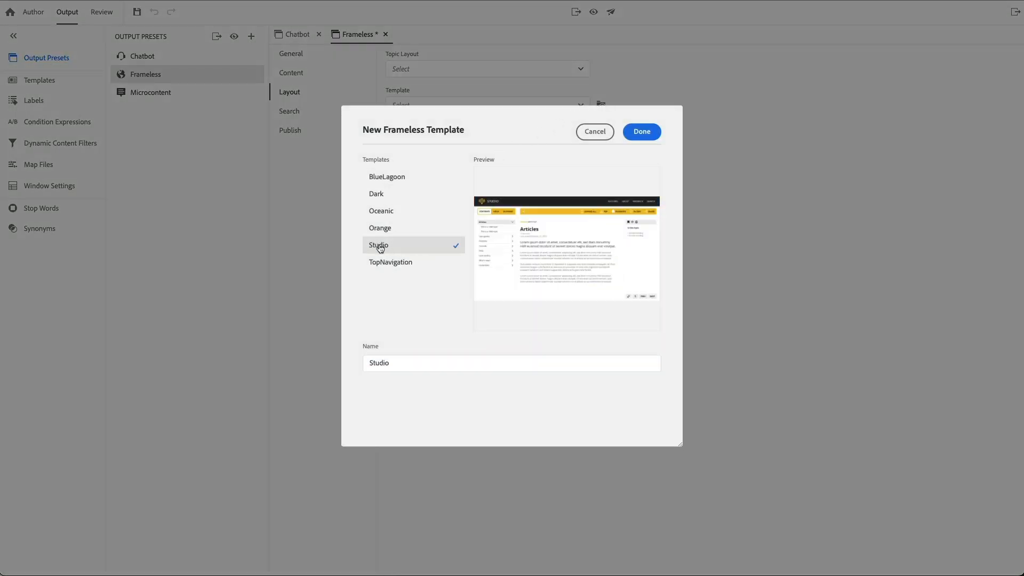
left_click(378, 265)
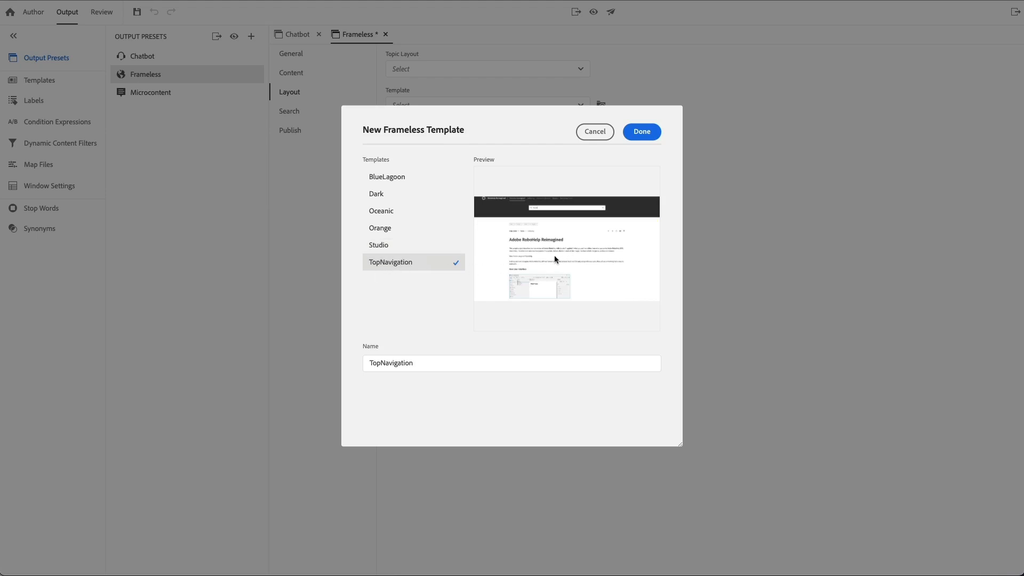
left_click(389, 247)
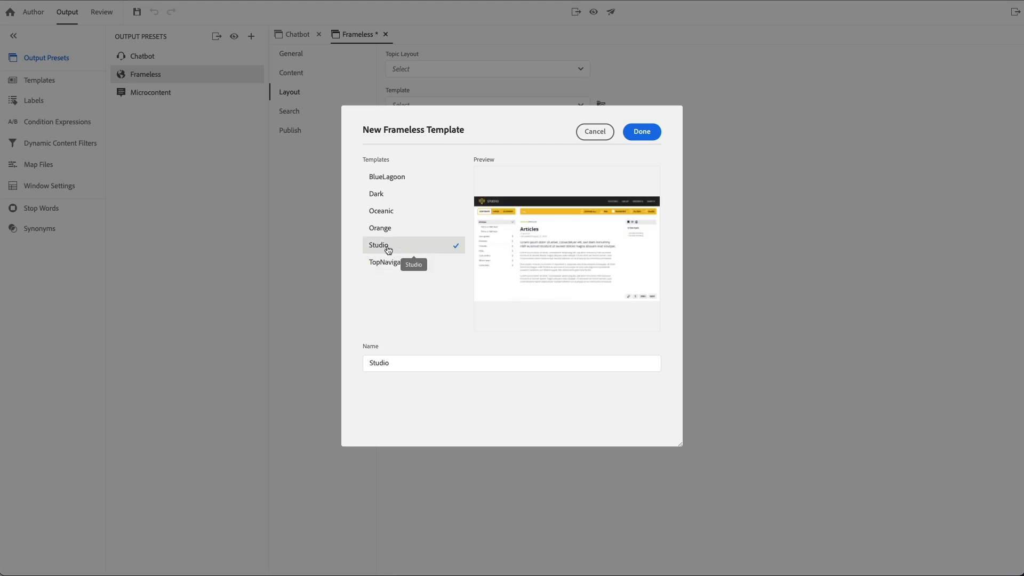
left_click(407, 363)
type("_demo")
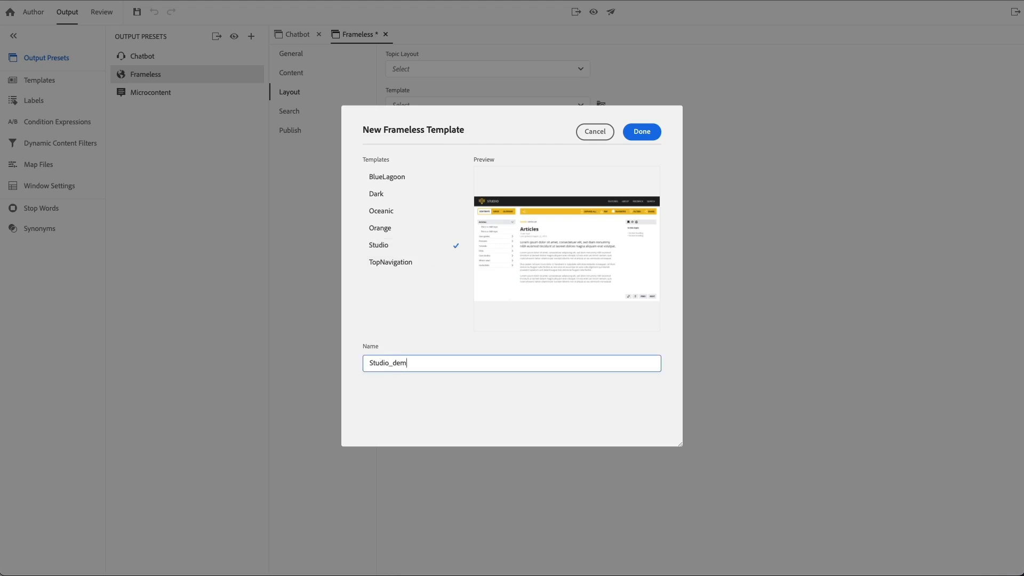
left_click(643, 133)
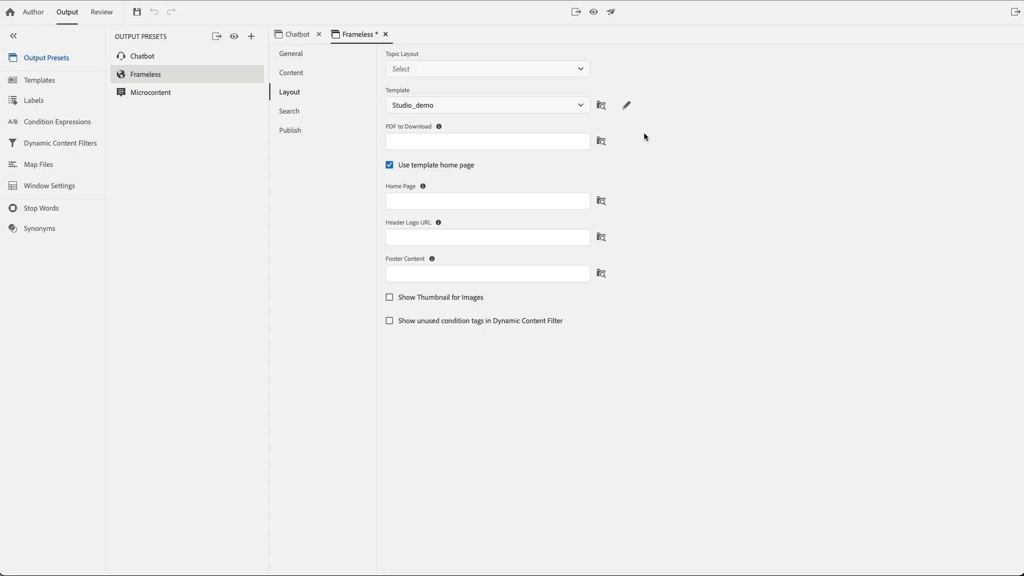
Open the Studio_demo template for editing and examine its layout, home page and topic page settings
left_click(626, 108)
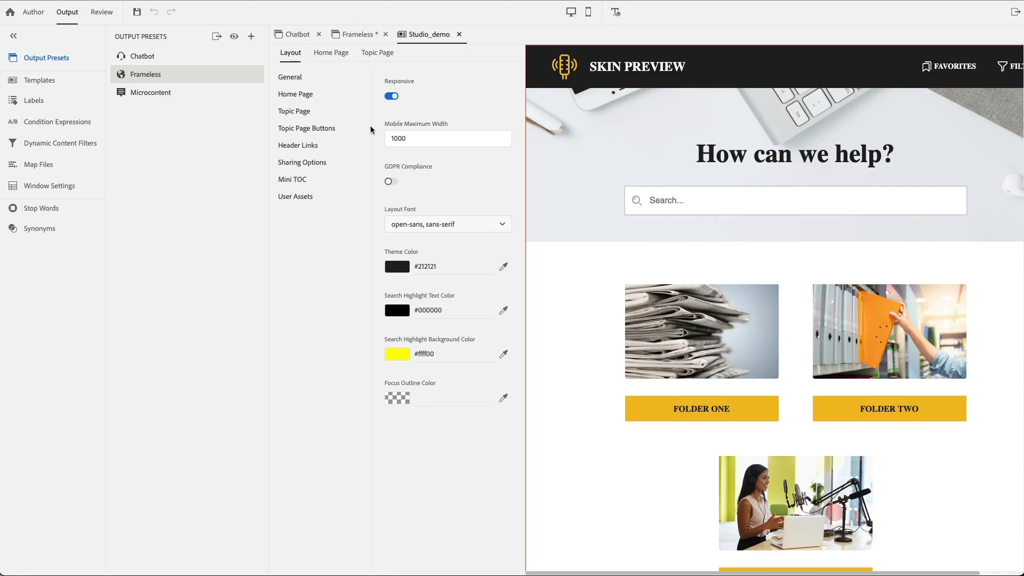
left_click(334, 53)
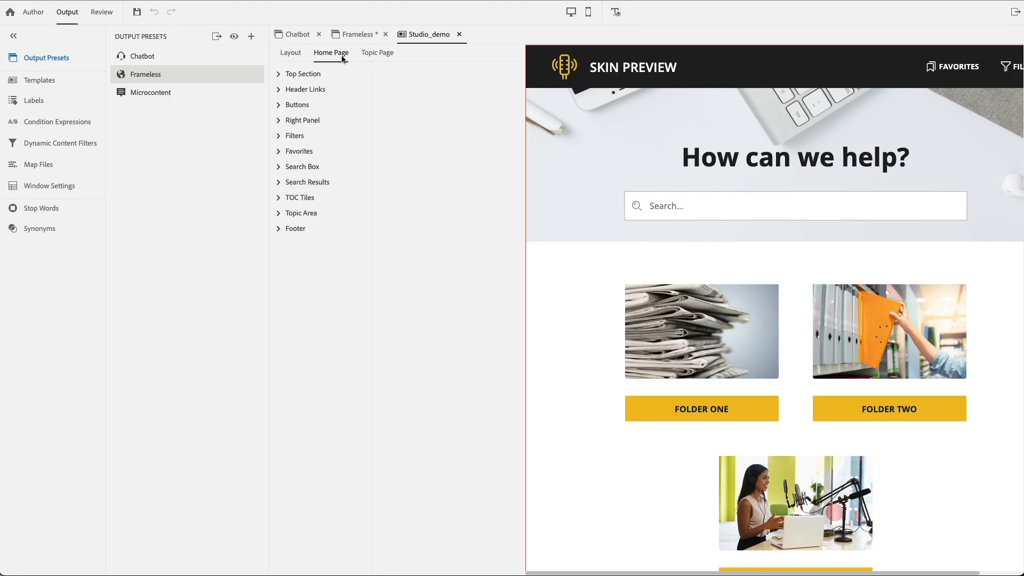
left_click(377, 54)
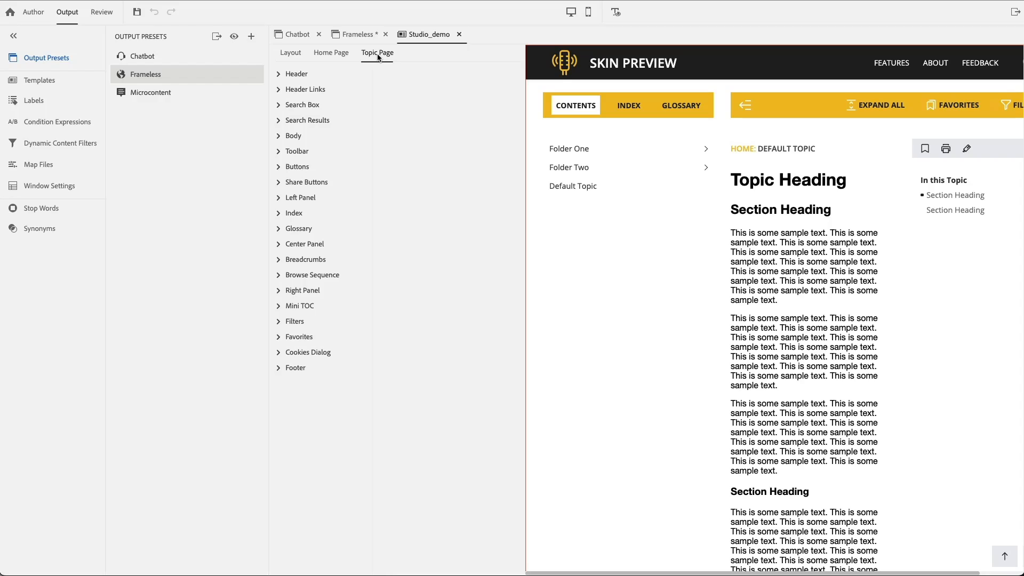
Save the open work and close the Studio_demo template and the Frameless and Chatbot presets
key("ctrl+s")
left_click(383, 35)
left_click(393, 35)
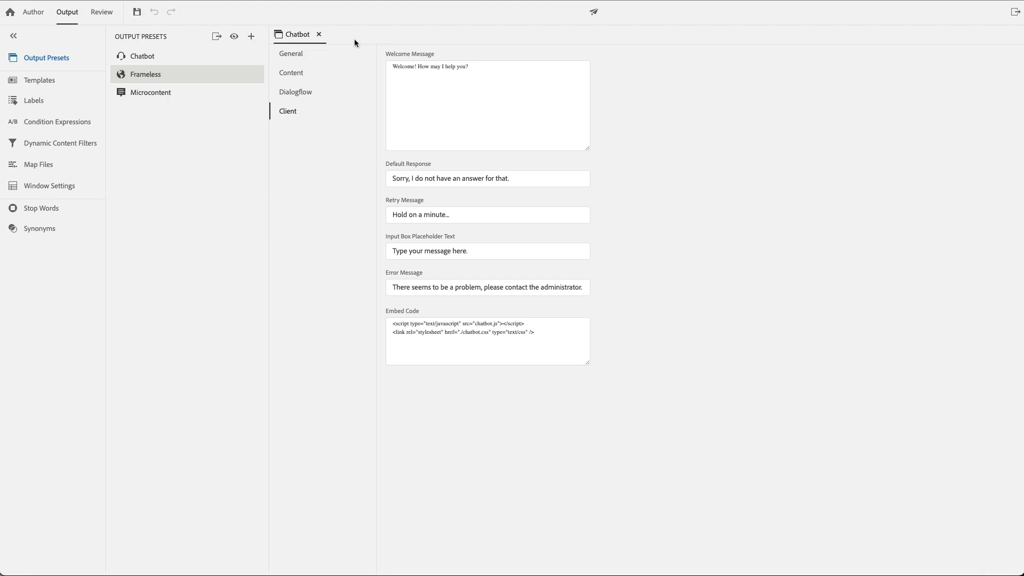
left_click(320, 35)
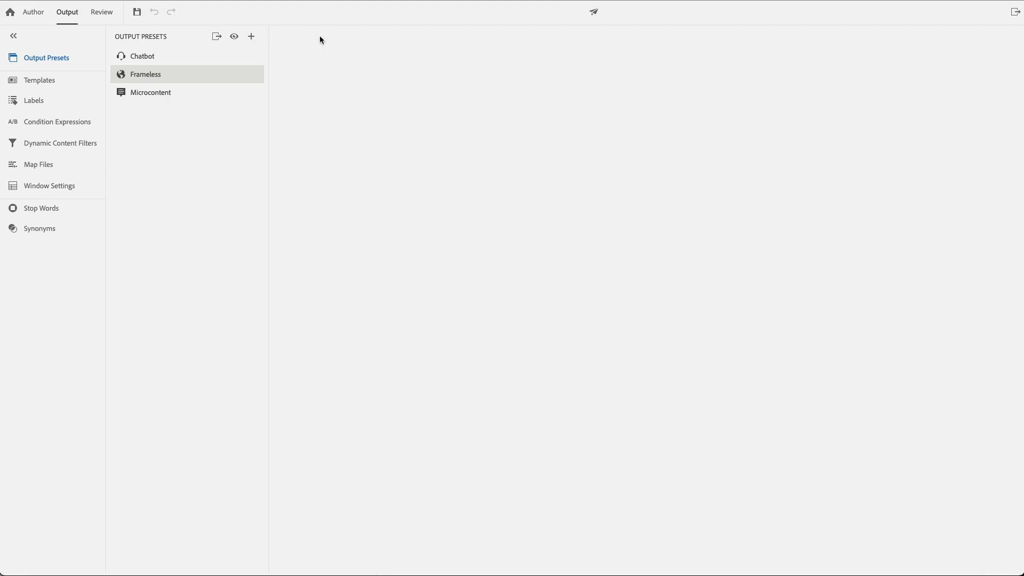
Open the Microcontent output preset and examine the output formats it offers
left_click(157, 94)
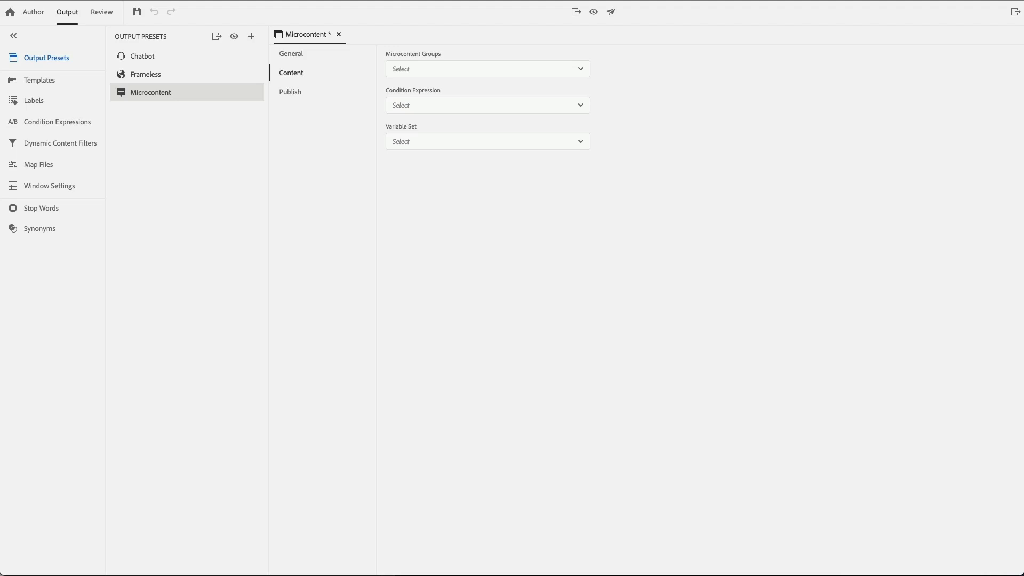
left_click(293, 55)
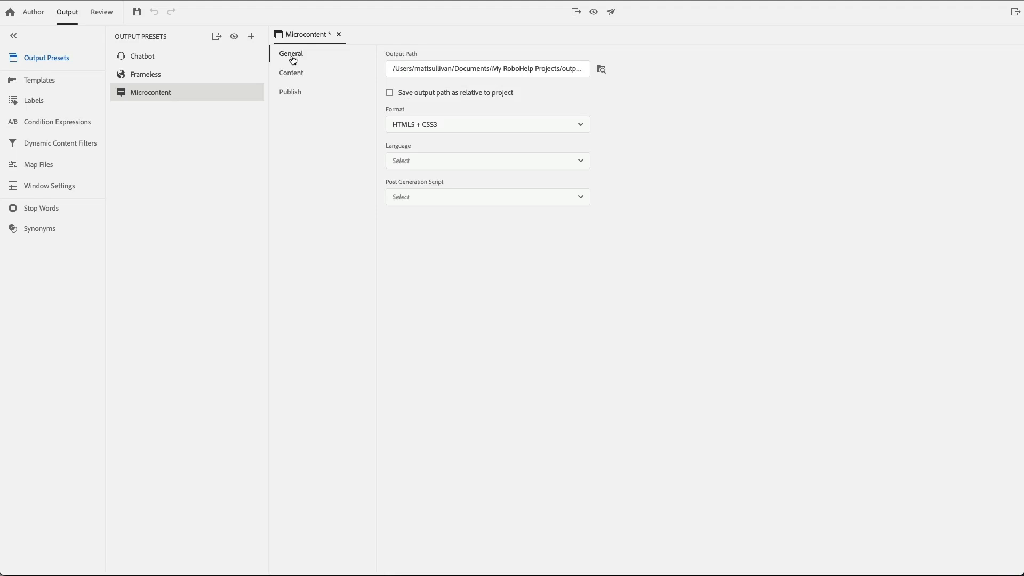
left_click(452, 128)
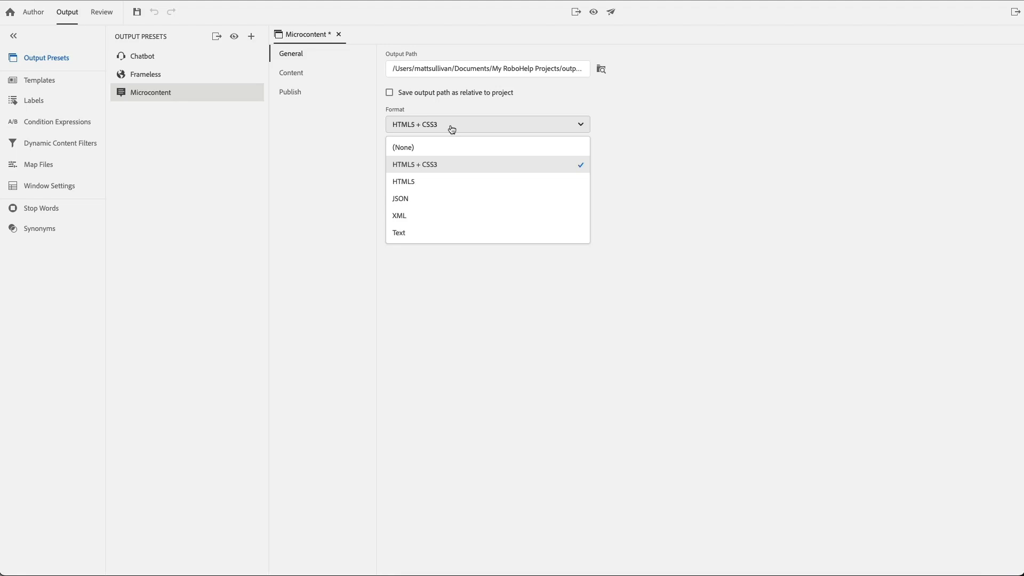
Select MC_Group as the Microcontent preset's microcontent group, check the publishing settings, and save the preset
left_click(347, 74)
left_click(428, 75)
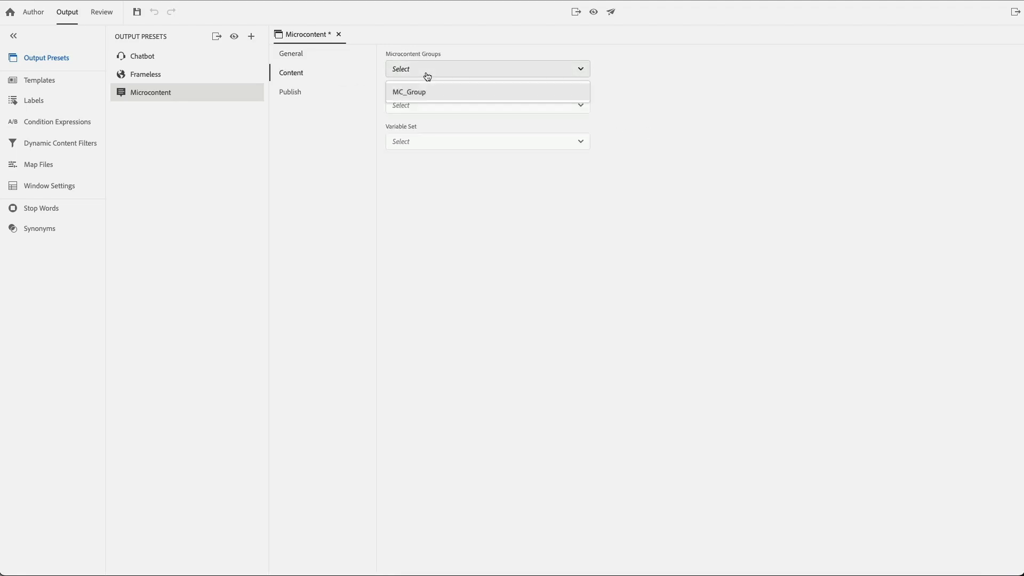
left_click(420, 99)
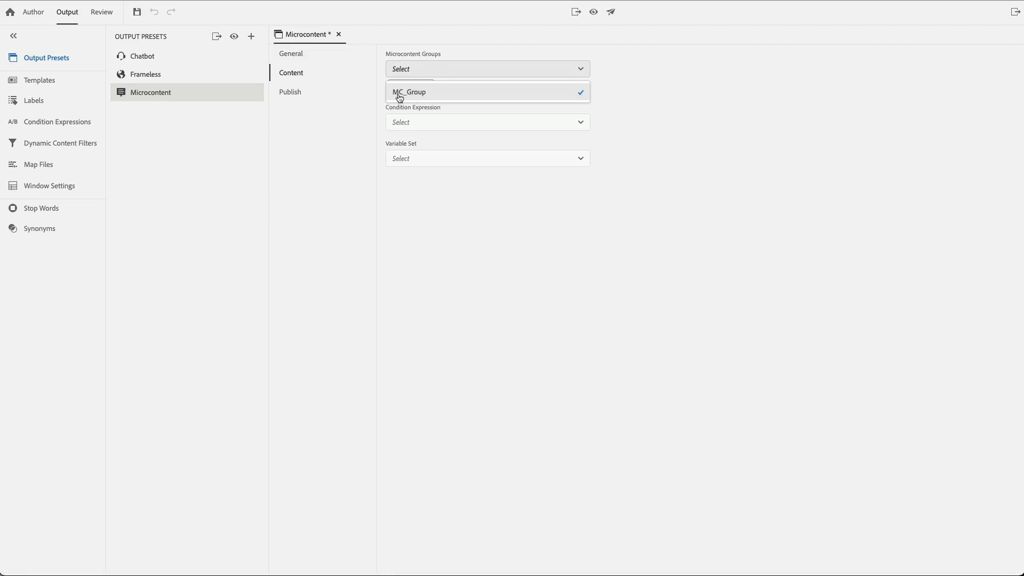
left_click(291, 96)
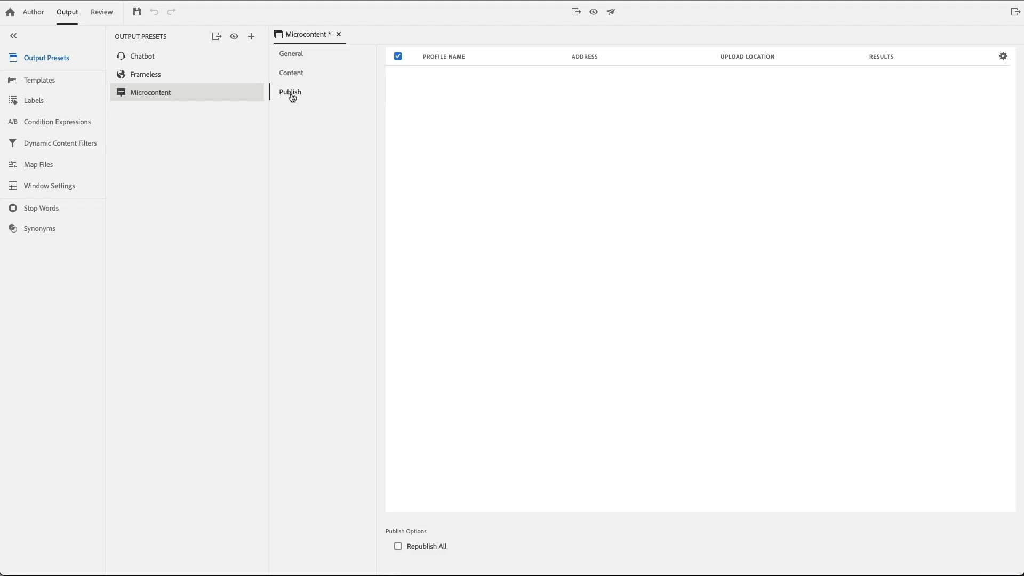
key("ctrl+s")
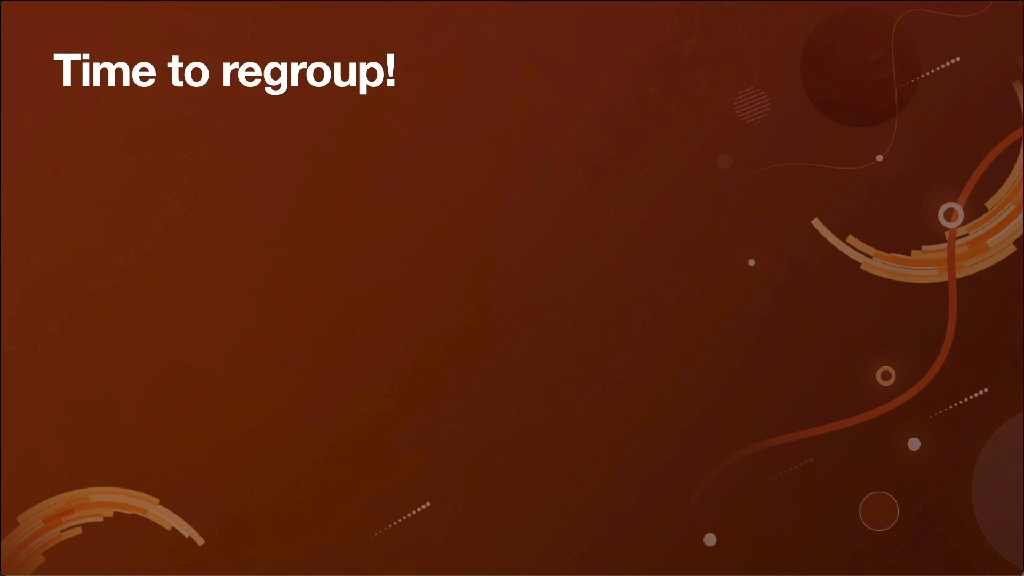
key("Right")
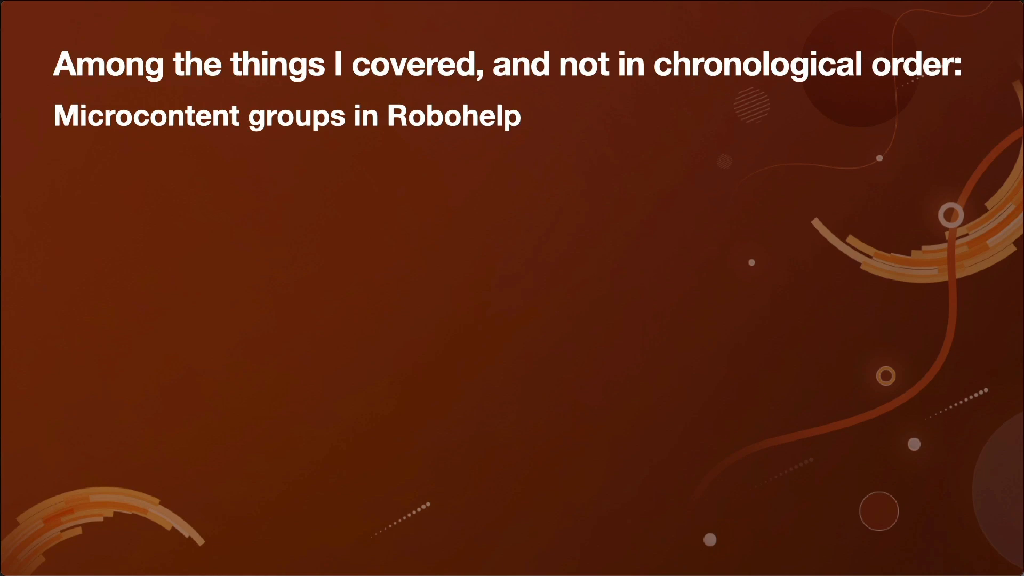
key("Right")
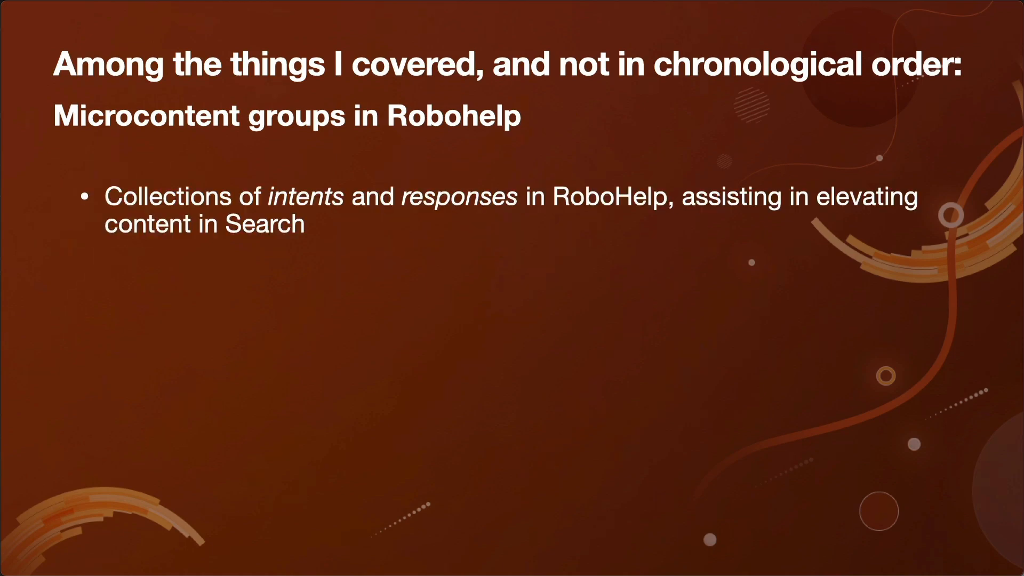